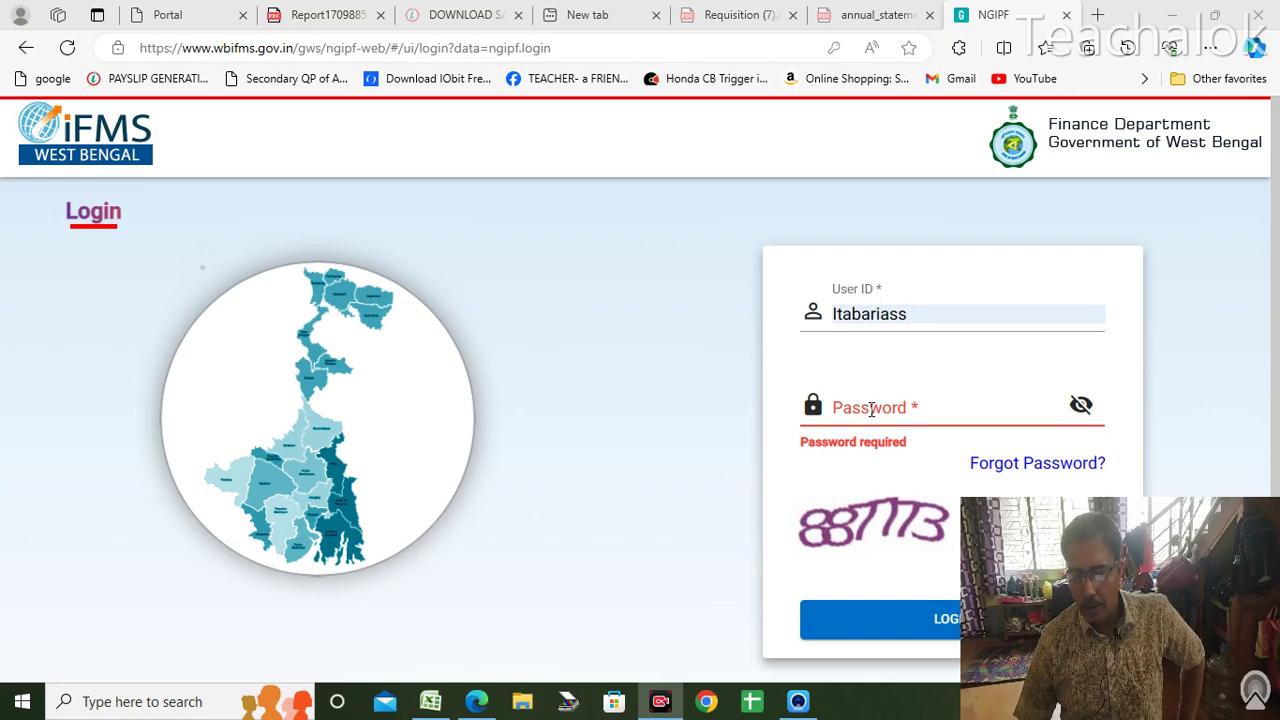
Step: Enter the account password and the captcha text in the login form and try to log in
{"action": "left_click", "coordinate": [868, 407]}
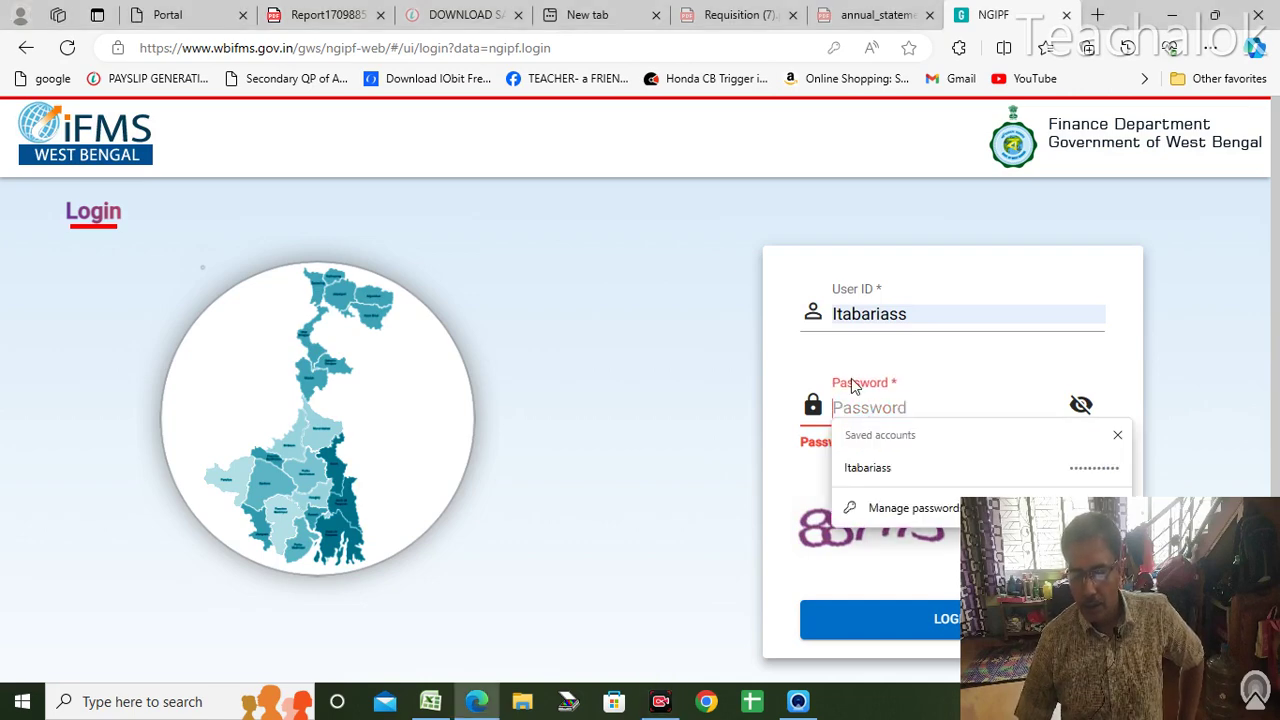
{"action": "type", "text": "••"}
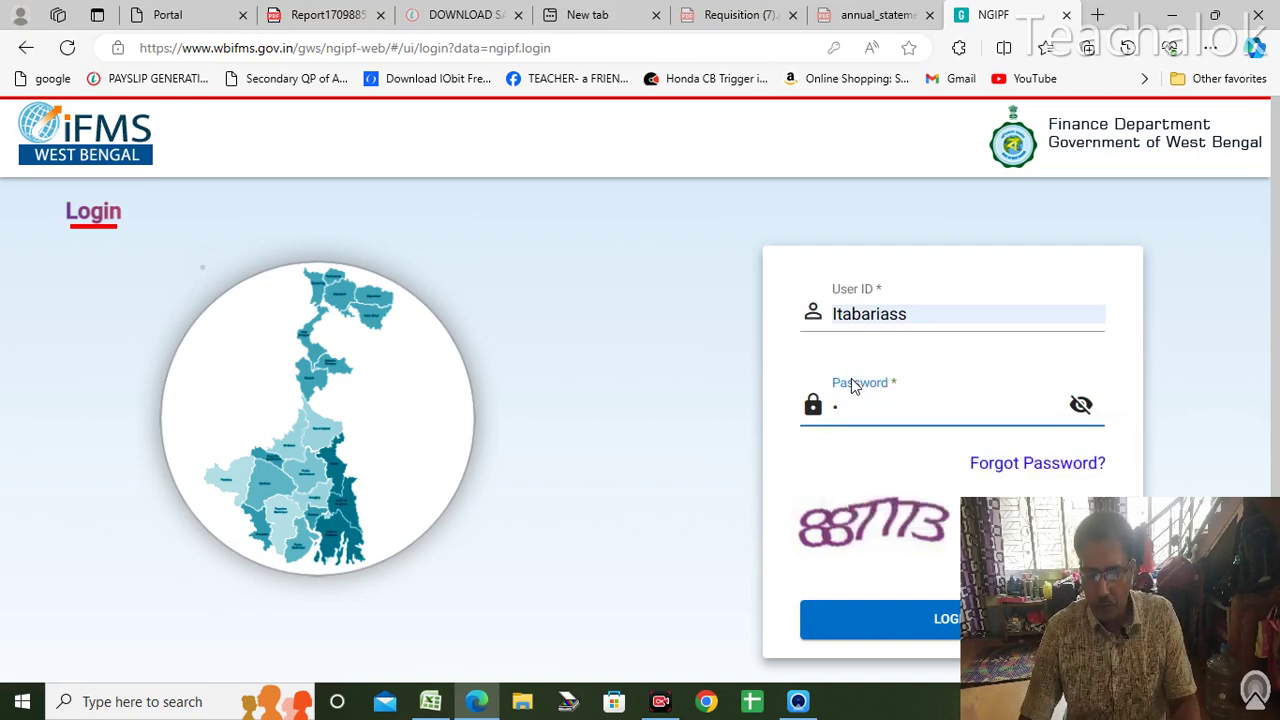
{"action": "type", "text": "•••"}
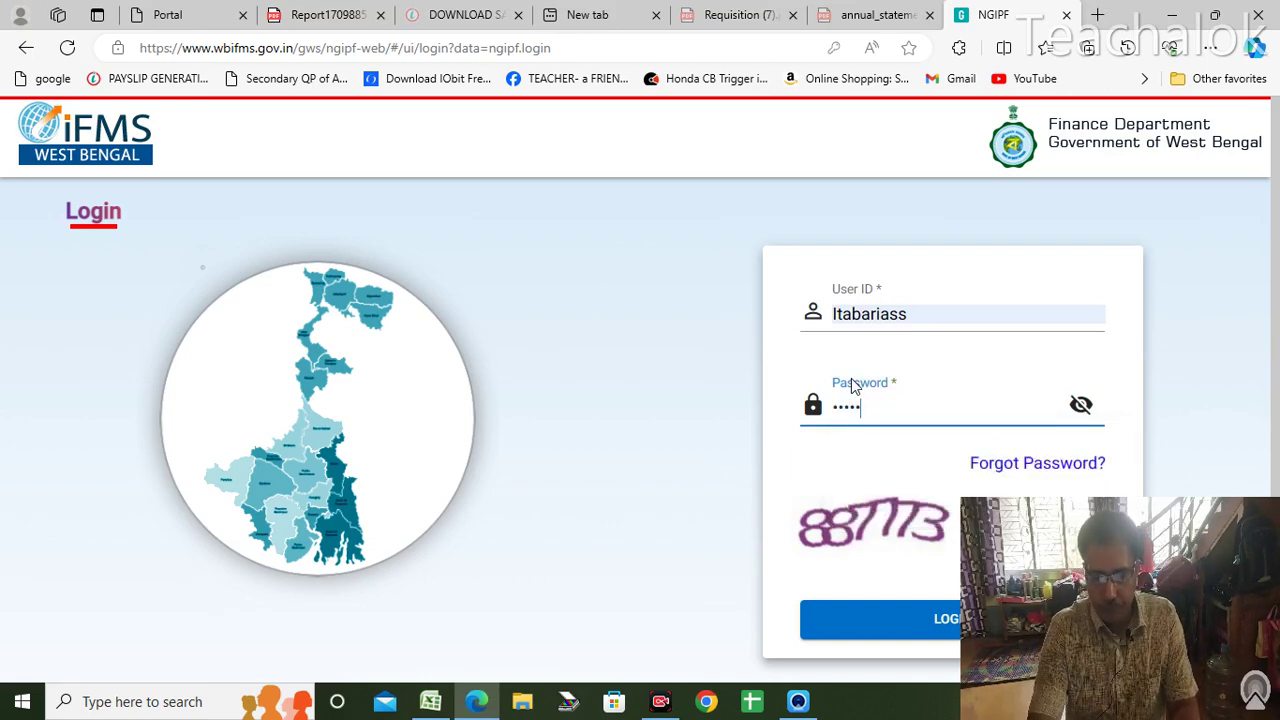
{"action": "type", "text": "•••"}
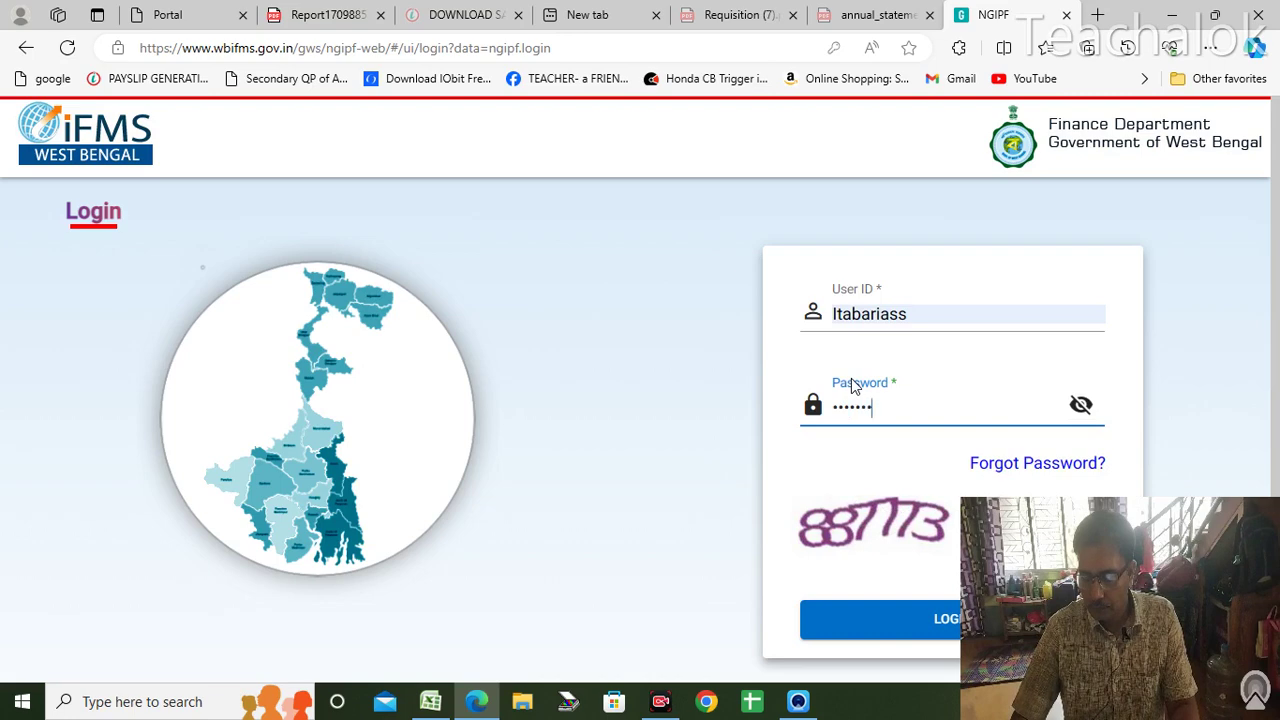
{"action": "left_click", "coordinate": [890, 588]}
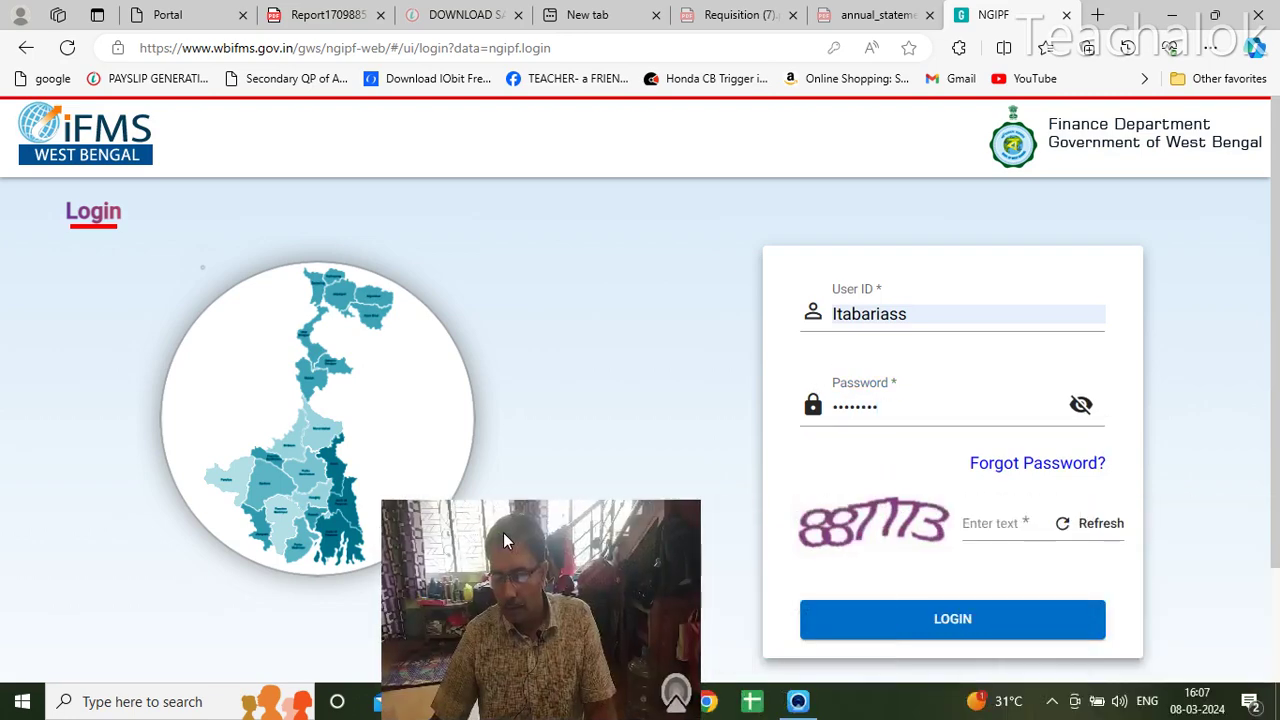
{"action": "left_click", "coordinate": [986, 524]}
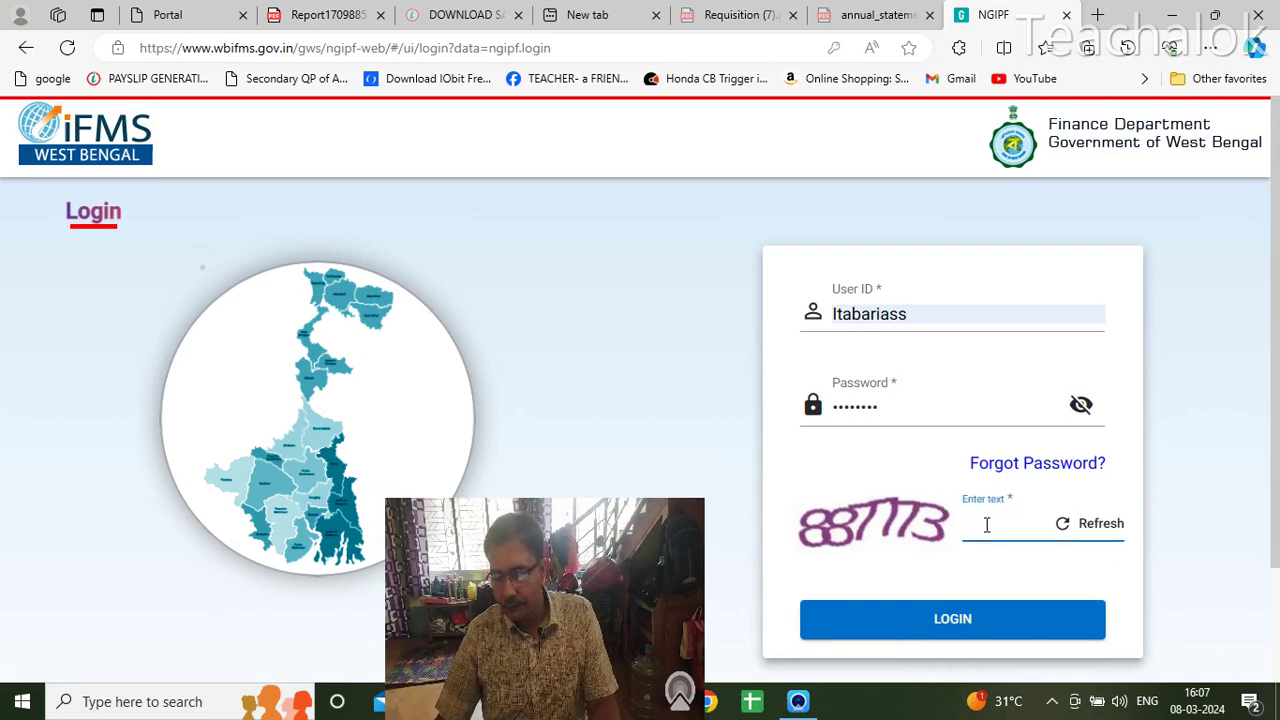
{"action": "type", "text": "88"}
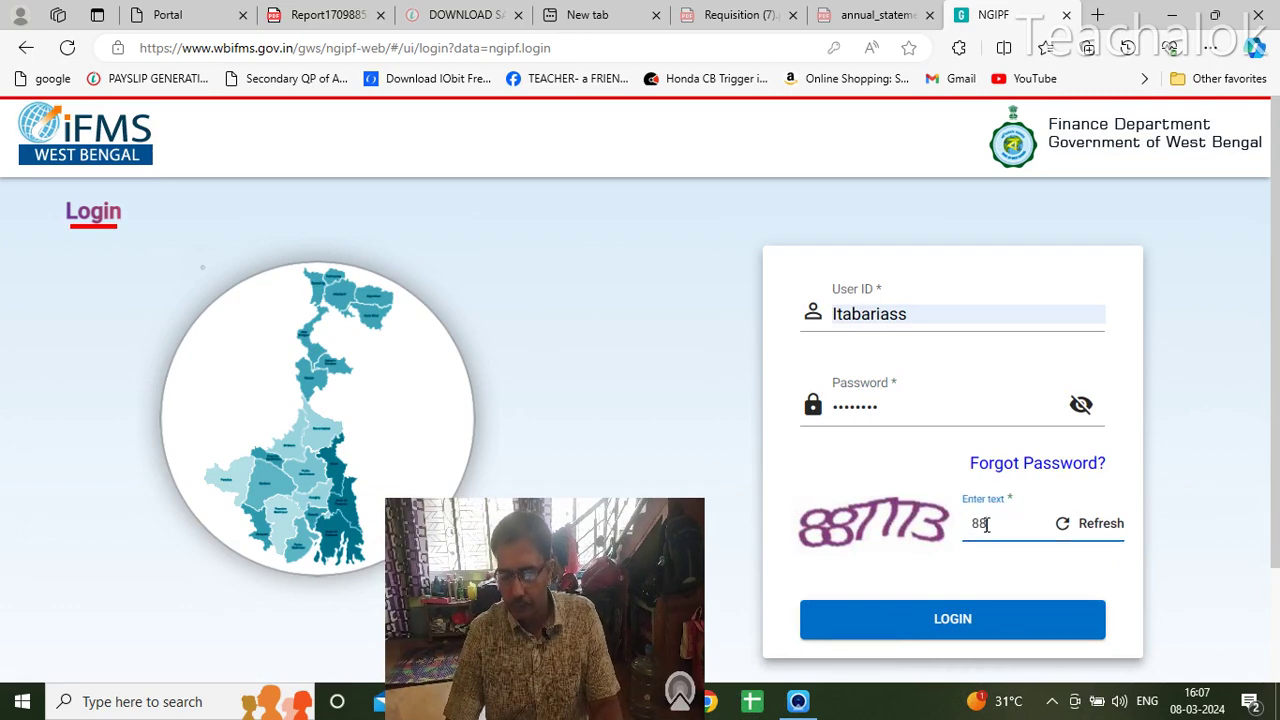
{"action": "type", "text": "7773"}
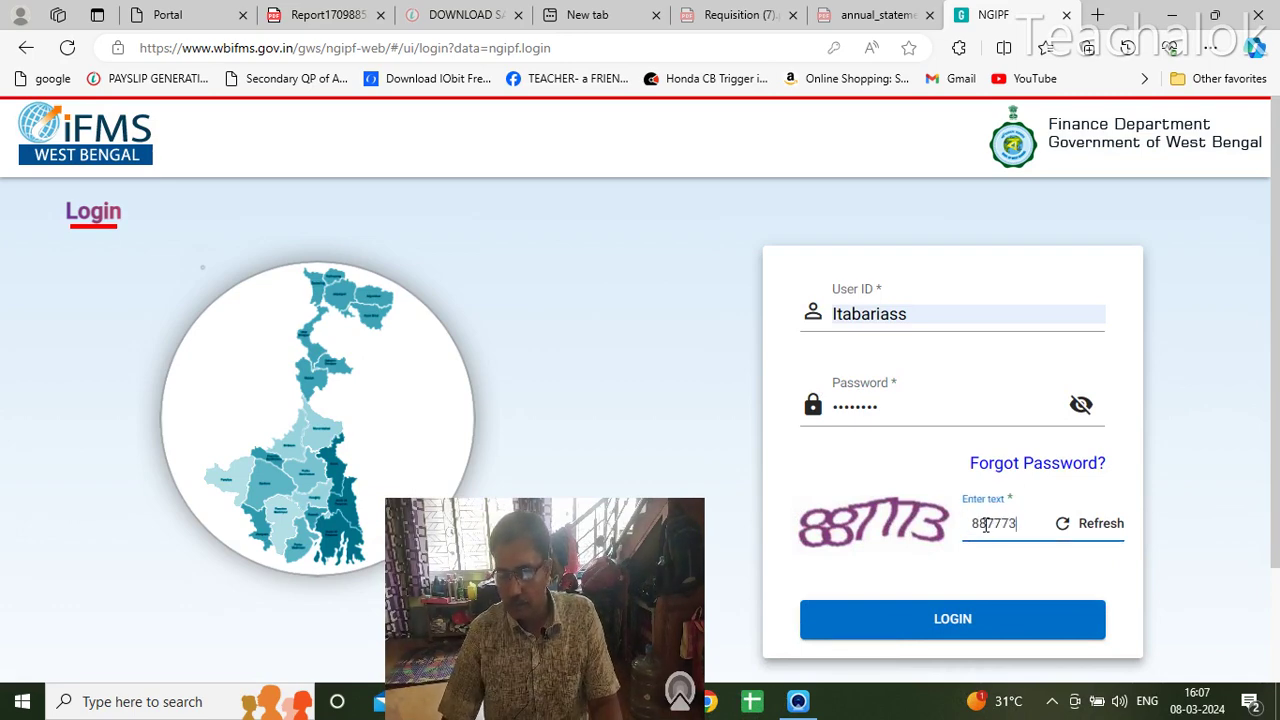
{"action": "left_click", "coordinate": [946, 617]}
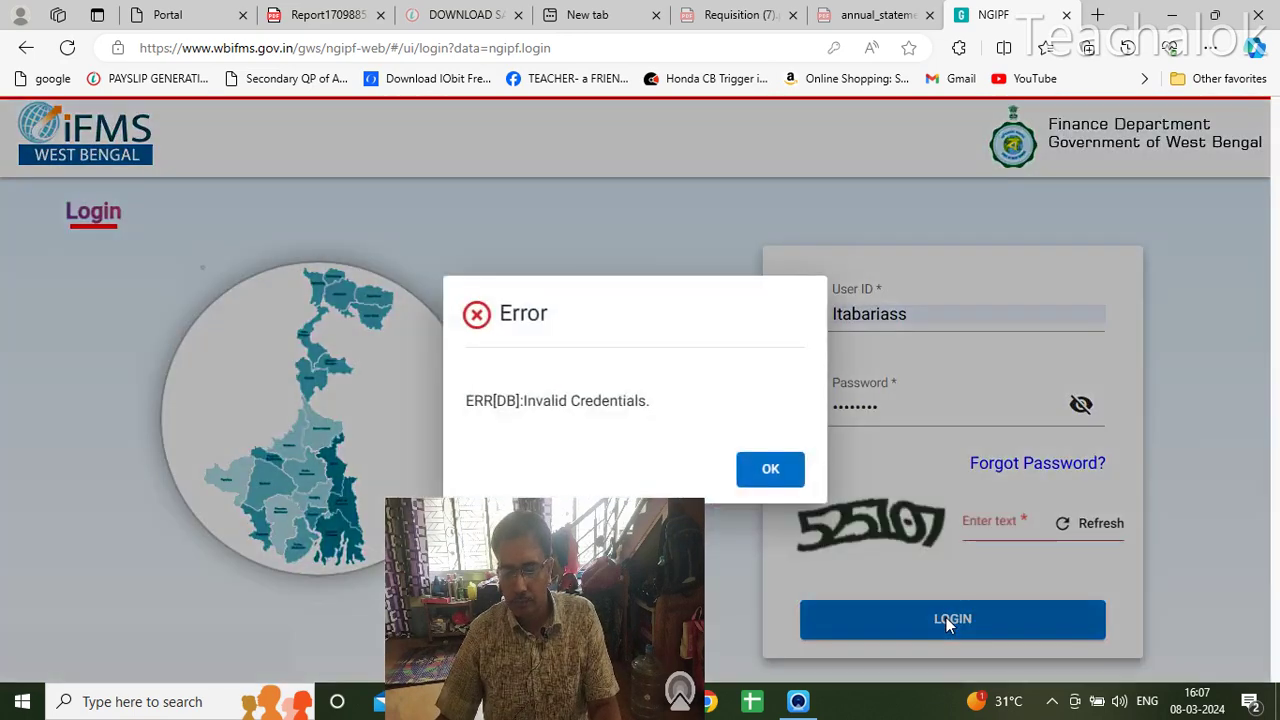
{"action": "left_click", "coordinate": [762, 476]}
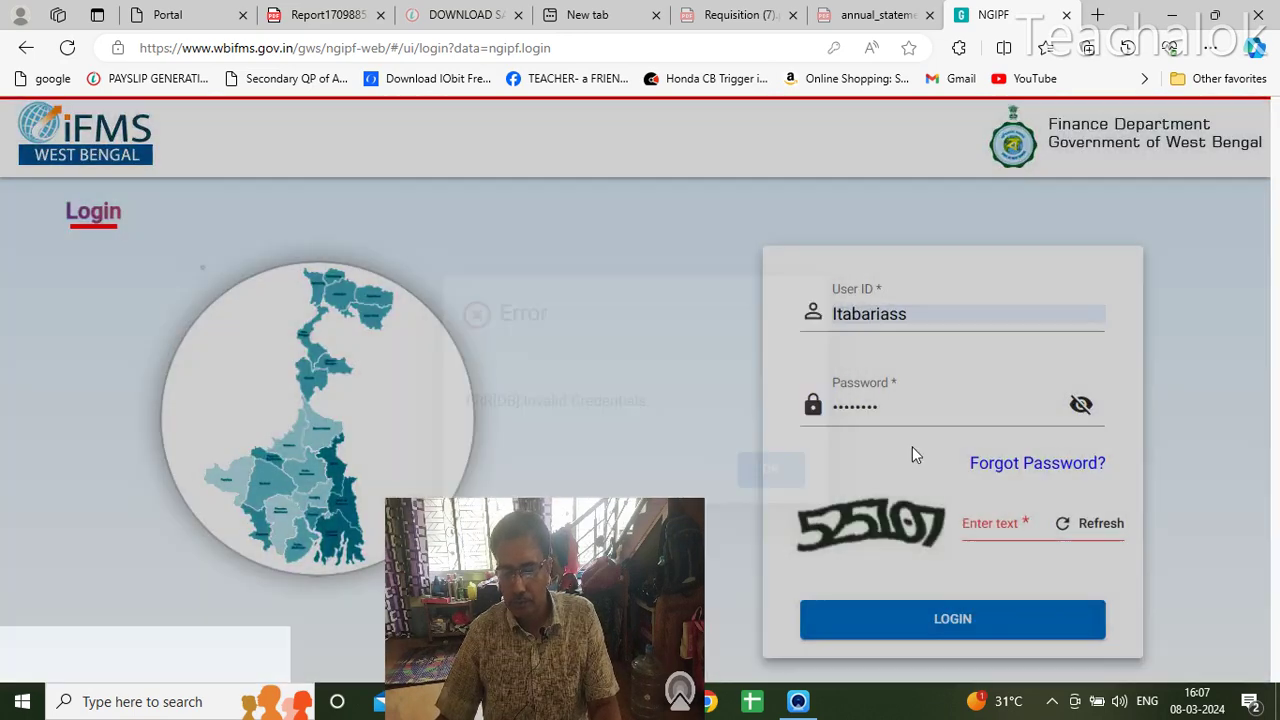
Step: Check the password field, enter the new captcha text and try to log in again with the same password
{"action": "left_click", "coordinate": [1080, 405]}
{"action": "left_click", "coordinate": [1080, 405]}
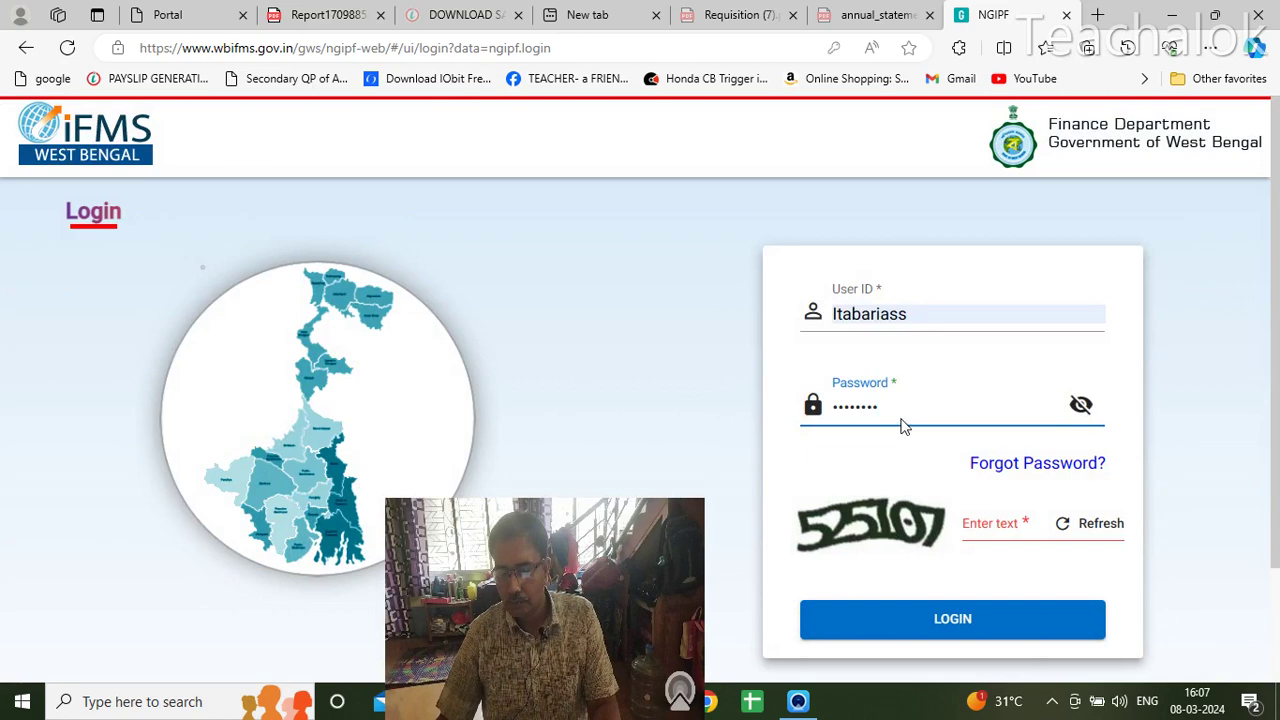
{"action": "left_click", "coordinate": [904, 413]}
{"action": "left_click", "coordinate": [978, 523]}
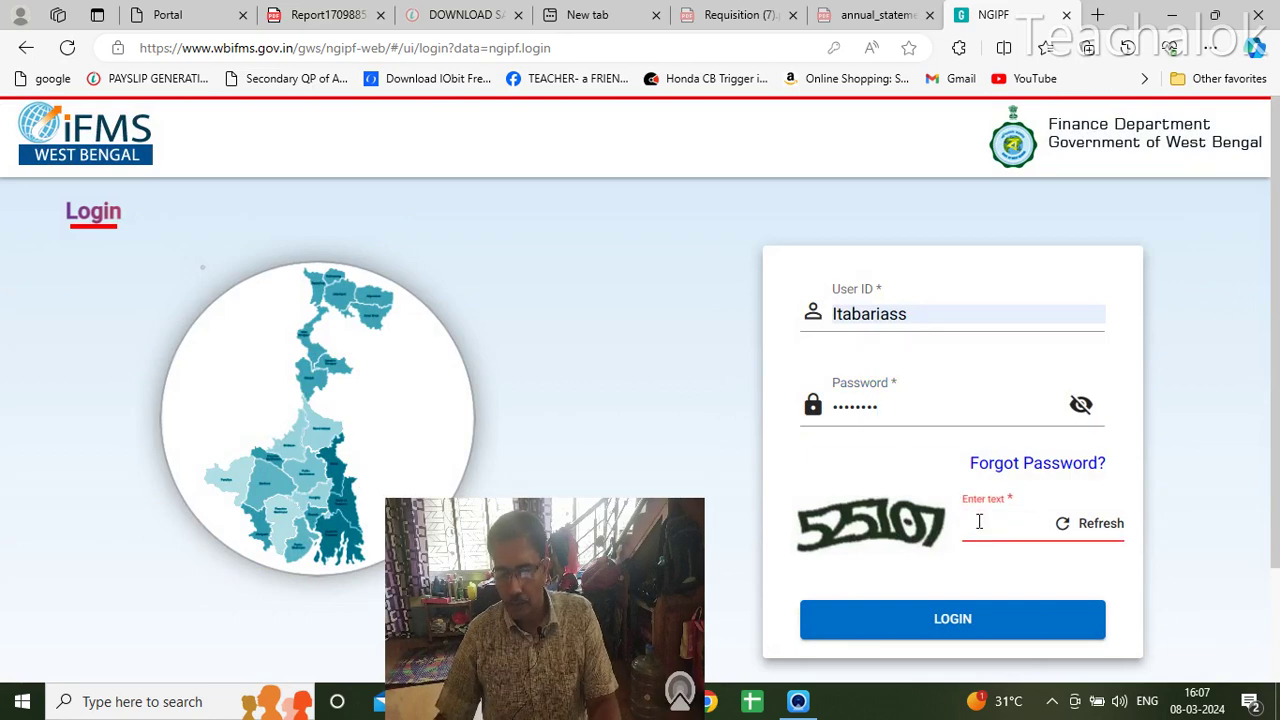
{"action": "type", "text": "525"}
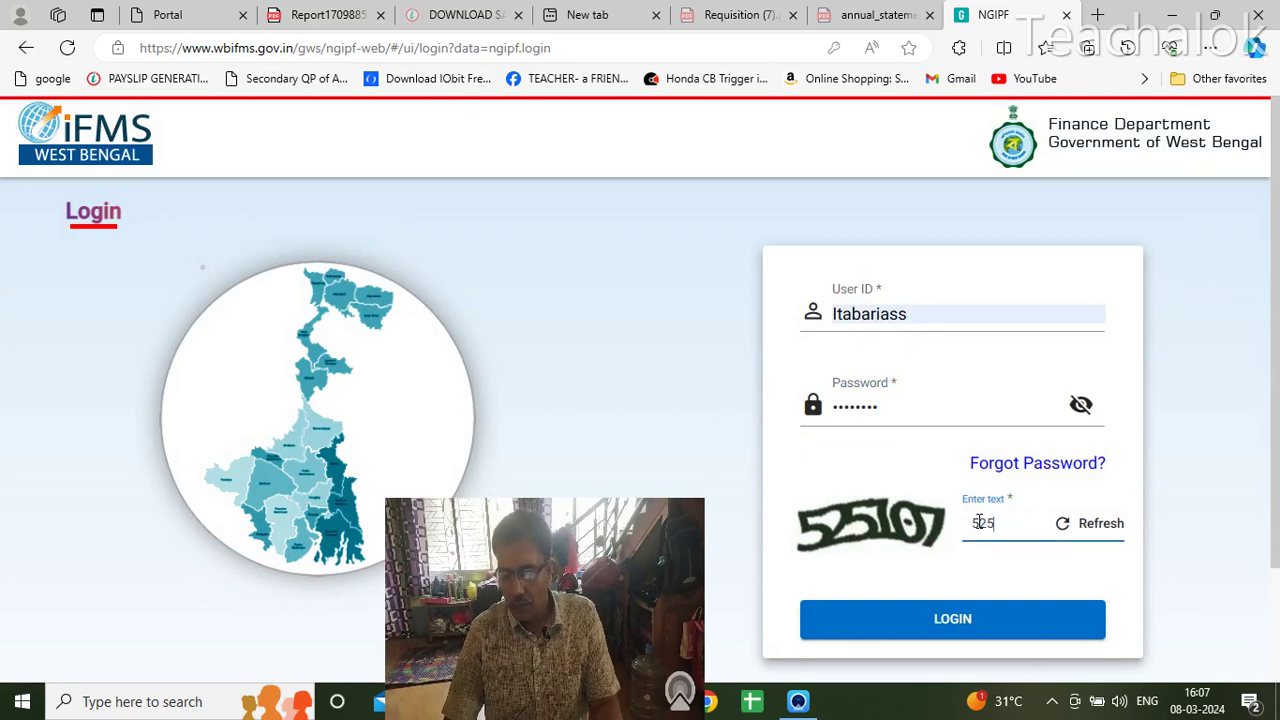
{"action": "type", "text": "407"}
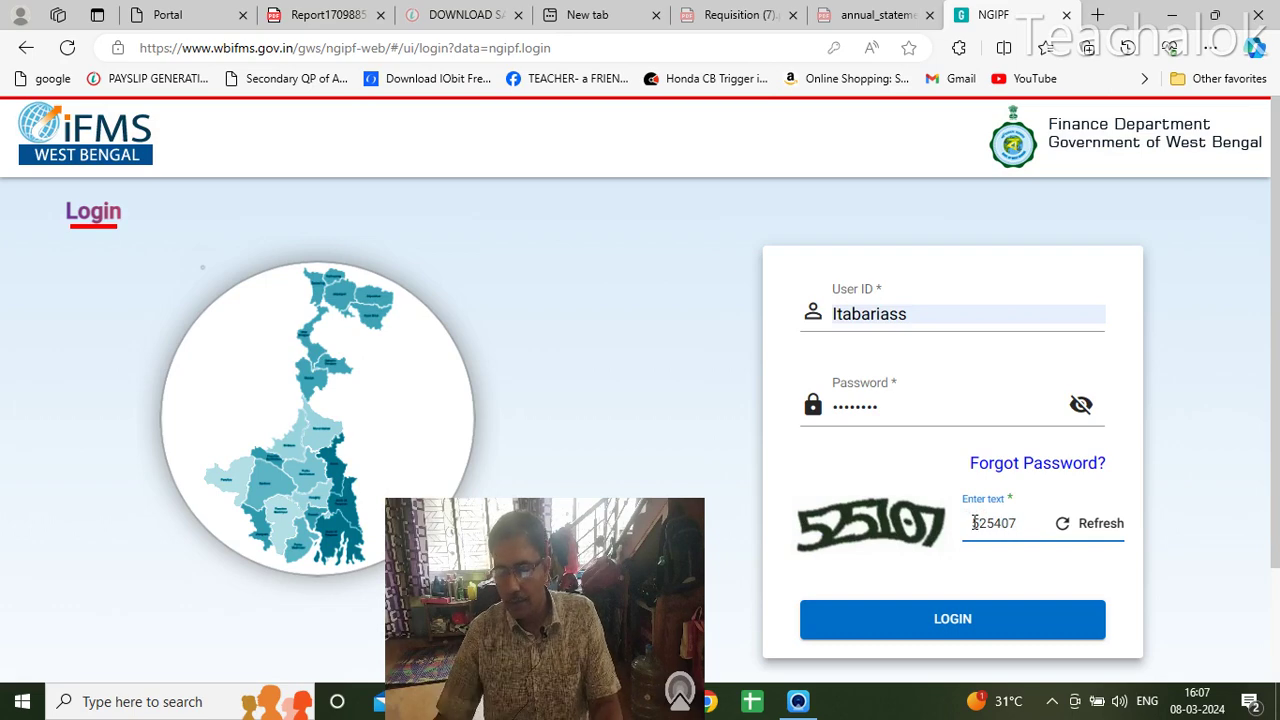
{"action": "left_click", "coordinate": [940, 628]}
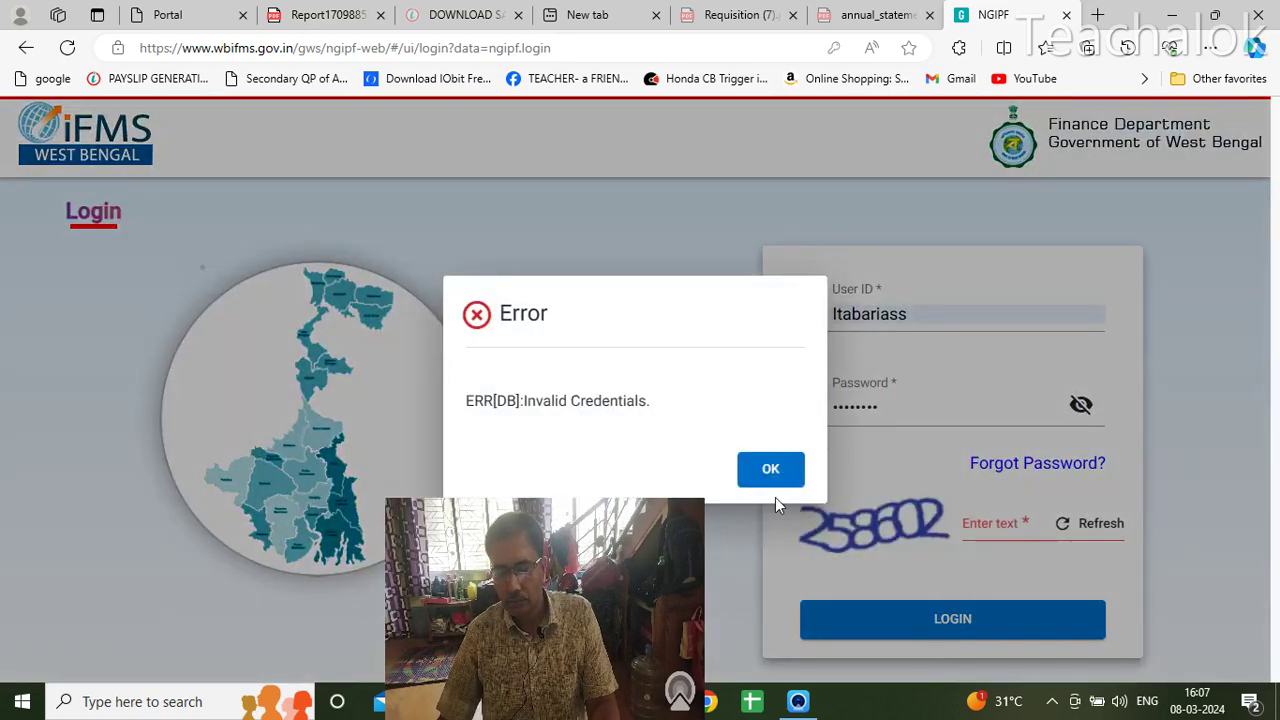
{"action": "left_click", "coordinate": [740, 470]}
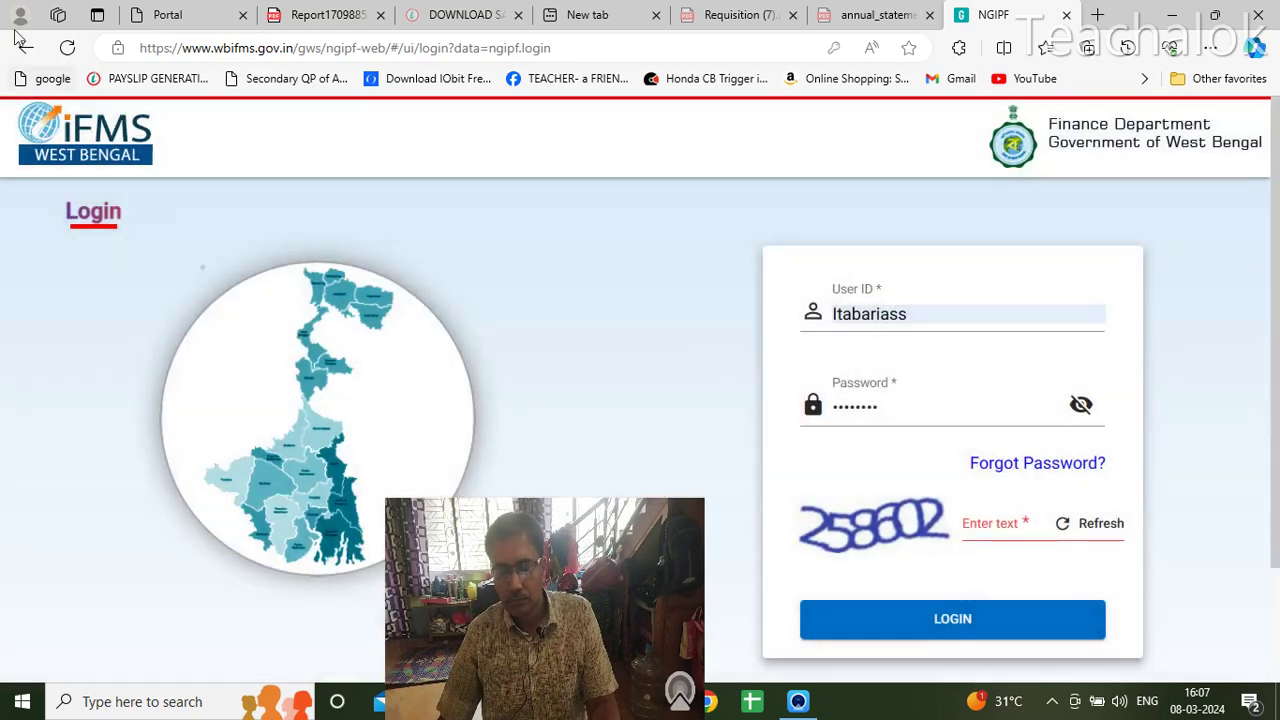
Step: Reload the login page to reset the password field and get a fresh captcha
{"action": "left_click", "coordinate": [67, 48]}
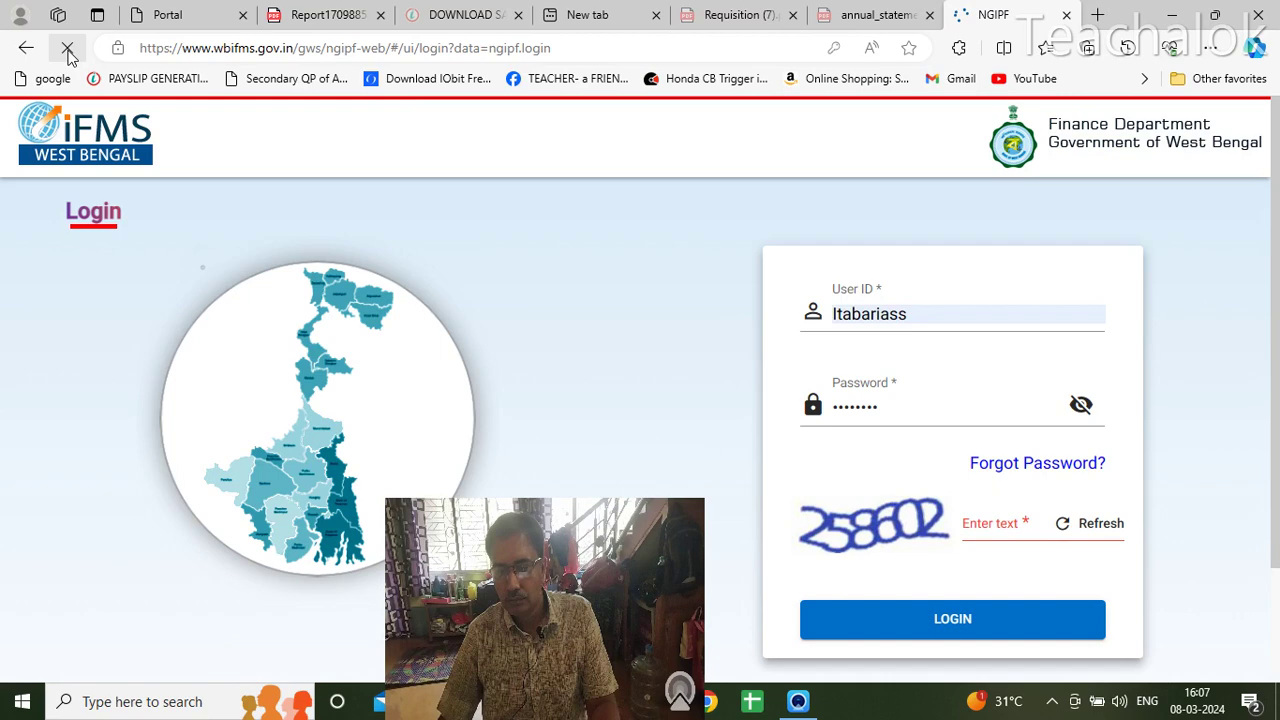
{"action": "left_click", "coordinate": [1046, 410]}
{"action": "key", "text": "BackSpace"}
{"action": "key", "text": "BackSpace"}
{"action": "key", "text": "BackSpace"}
{"action": "key", "text": "BackSpace"}
{"action": "key", "text": "BackSpace"}
{"action": "key", "text": "BackSpace"}
{"action": "key", "text": "BackSpace"}
{"action": "key", "text": "BackSpace"}
{"action": "key", "text": "BackSpace"}
{"action": "key", "text": "BackSpace"}
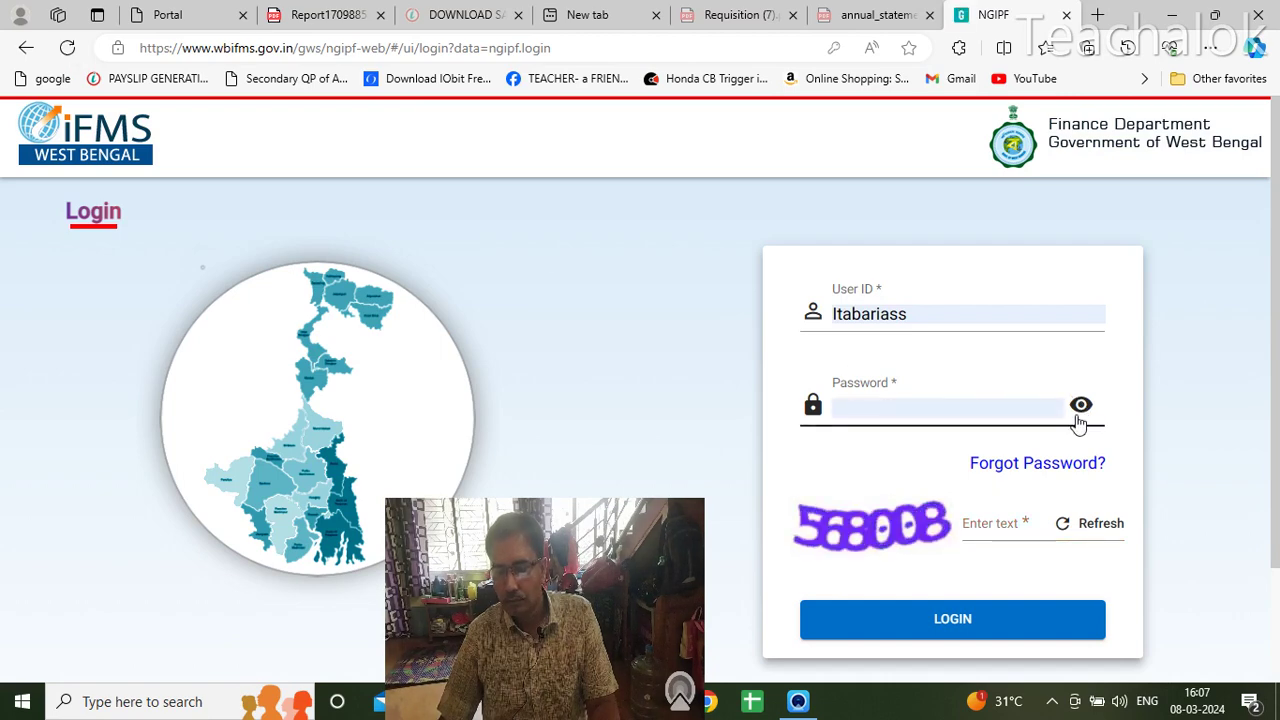
{"action": "left_click", "coordinate": [1080, 408]}
{"action": "key", "text": "ctrl+v"}
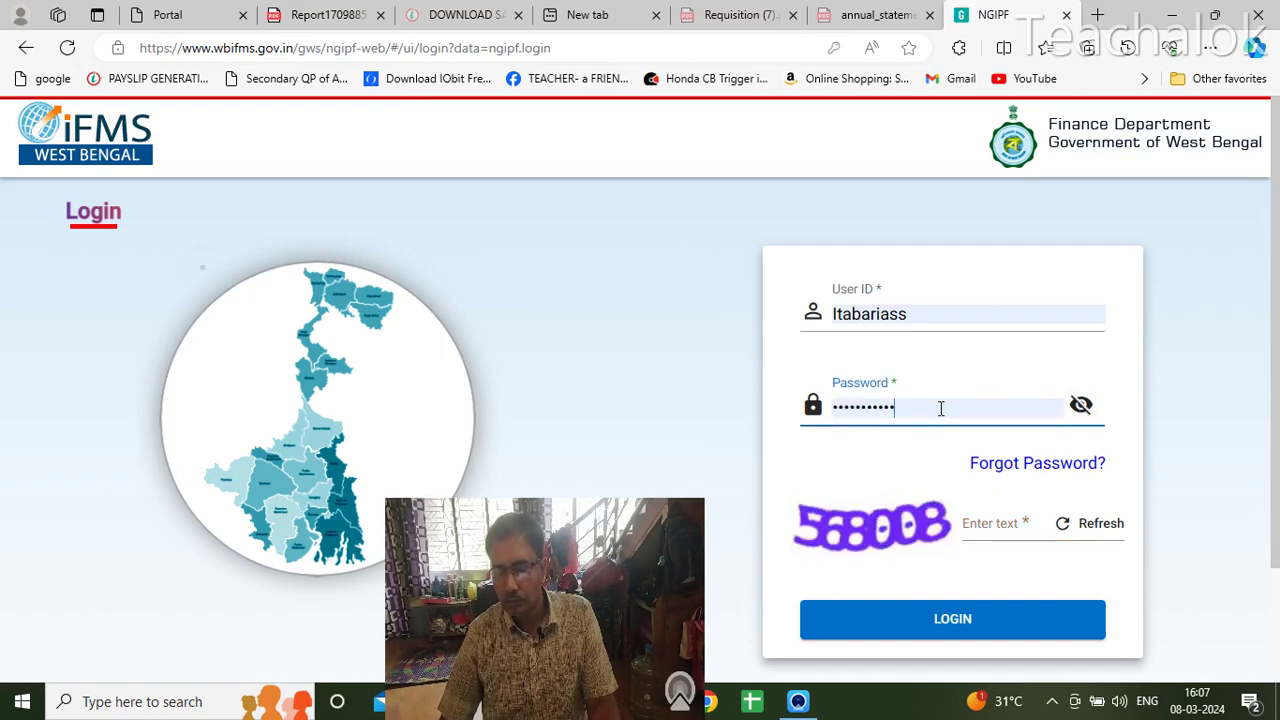
Step: Replace the saved password filled into the login form with the current account password
{"action": "double_click", "coordinate": [928, 408]}
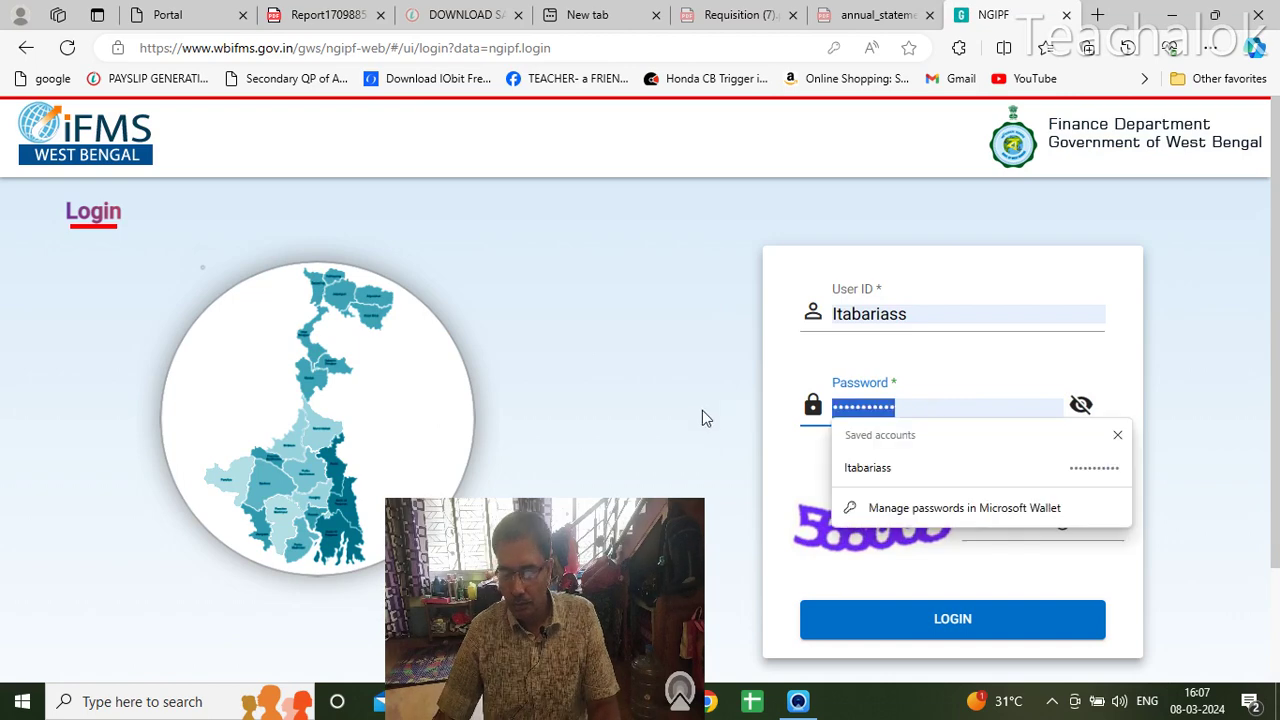
{"action": "key", "text": "BackSpace"}
{"action": "type", "text": "a"}
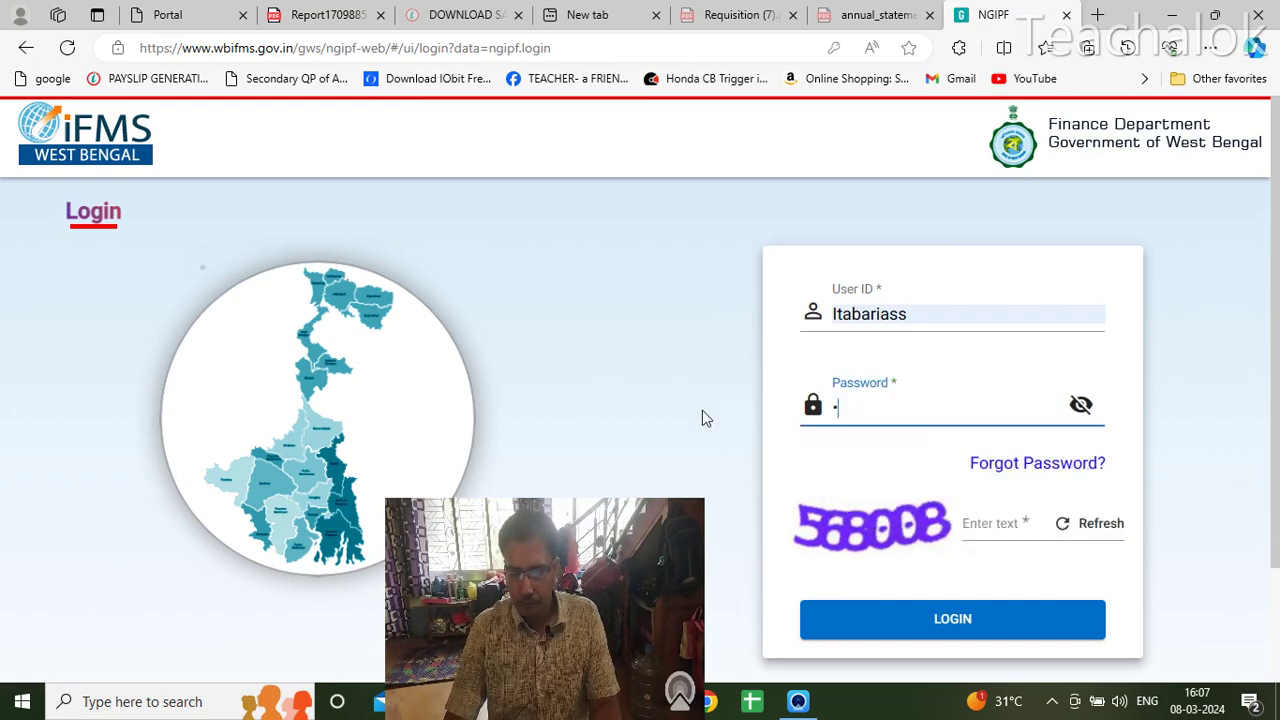
{"action": "key", "text": "BackSpace"}
{"action": "type", "text": "******"}
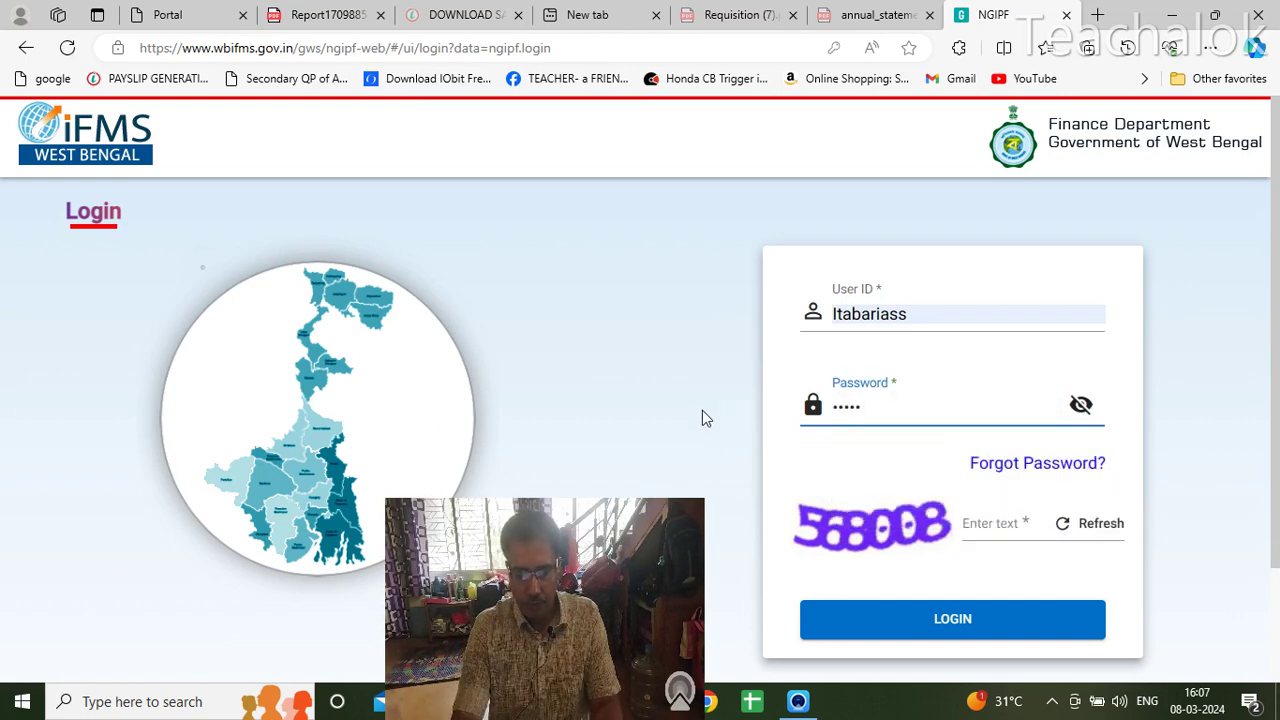
{"action": "type", "text": "***"}
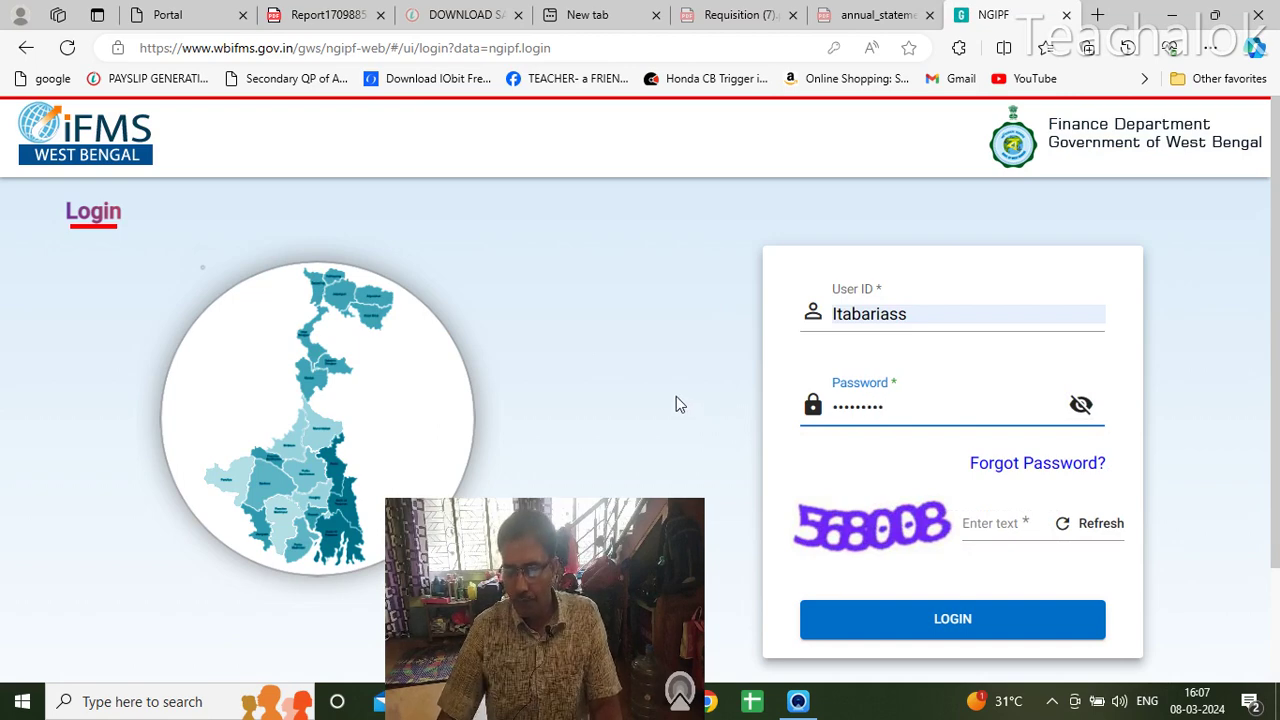
Step: Enter the captcha text, log in, and decline updating the browser's saved password
{"action": "left_click", "coordinate": [978, 523]}
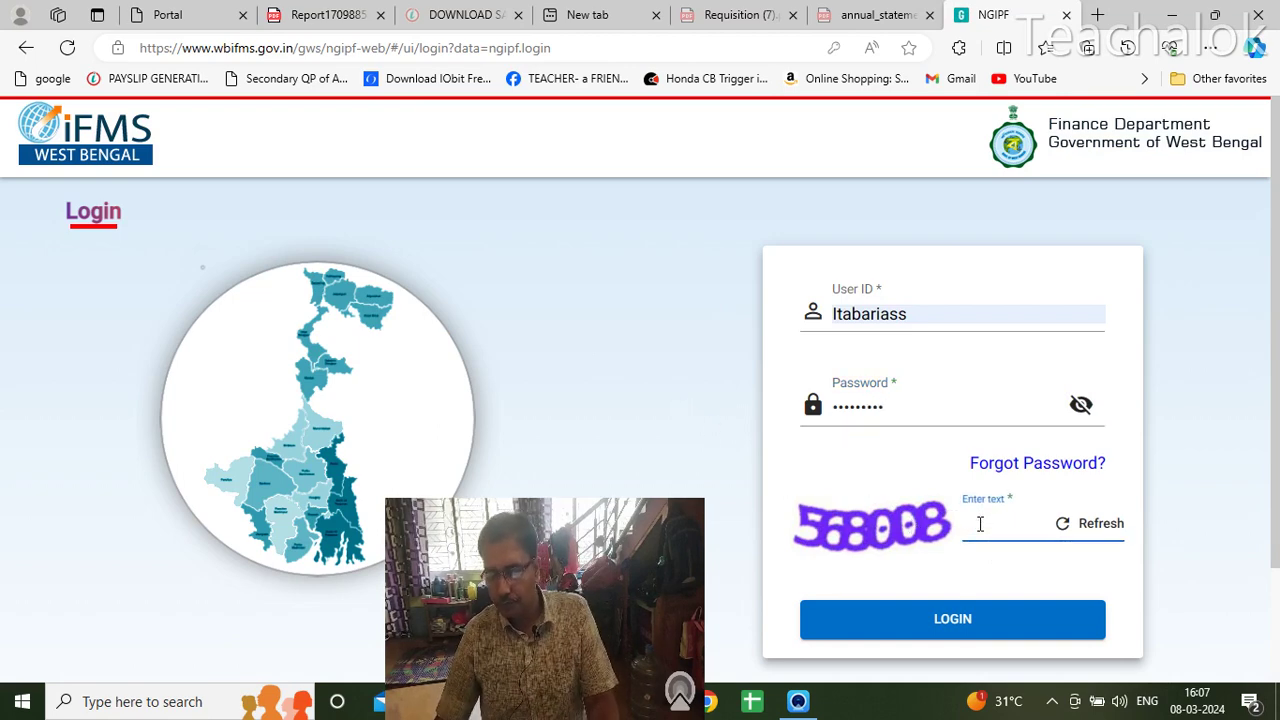
{"action": "type", "text": "568"}
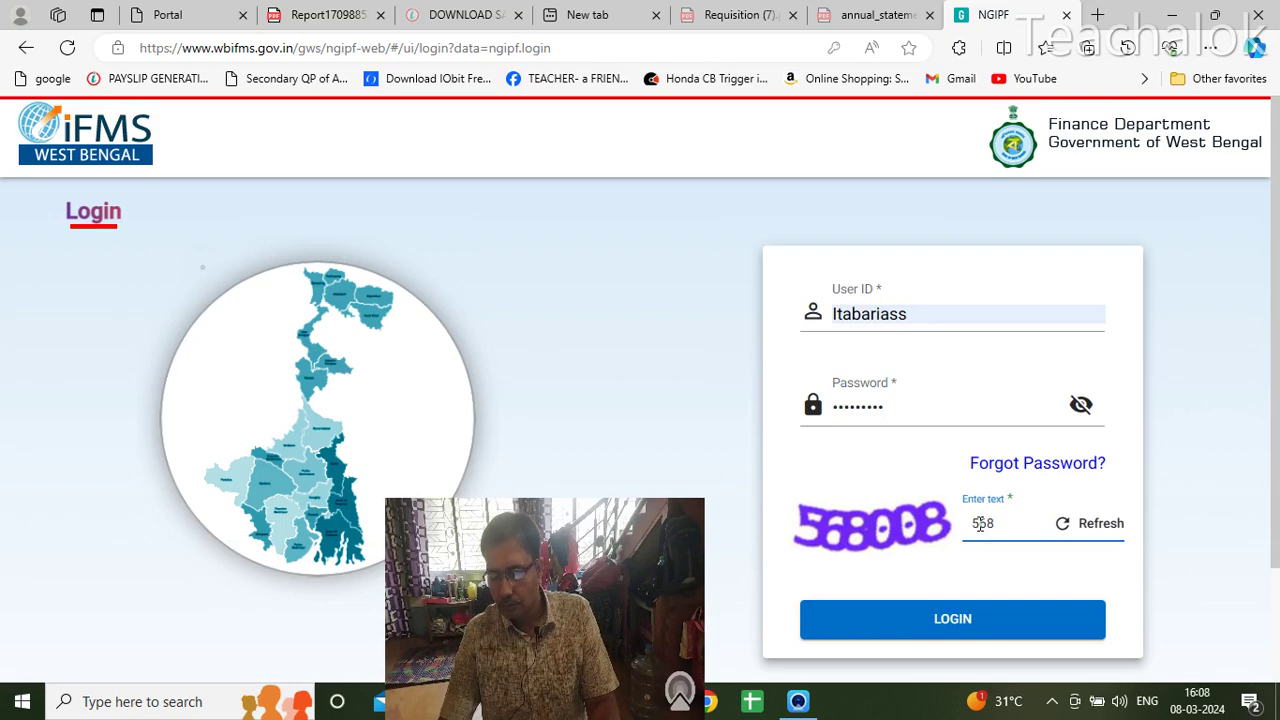
{"action": "type", "text": "008"}
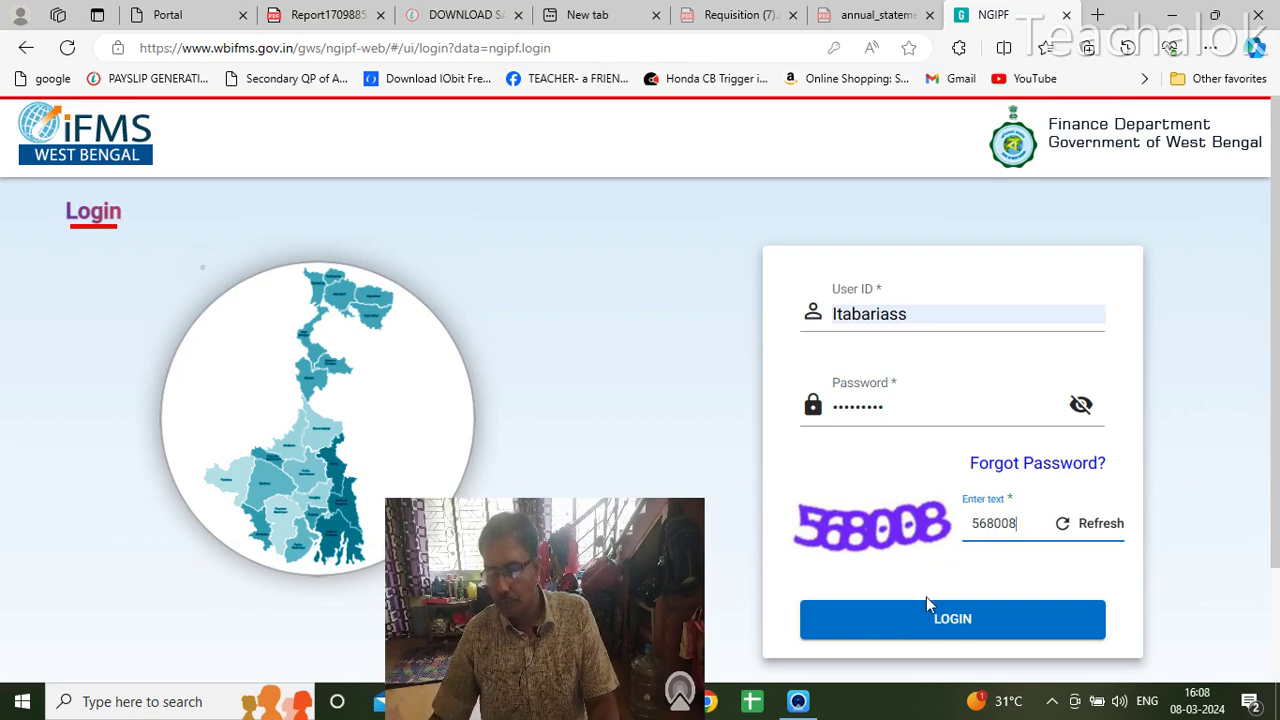
{"action": "left_click", "coordinate": [930, 625]}
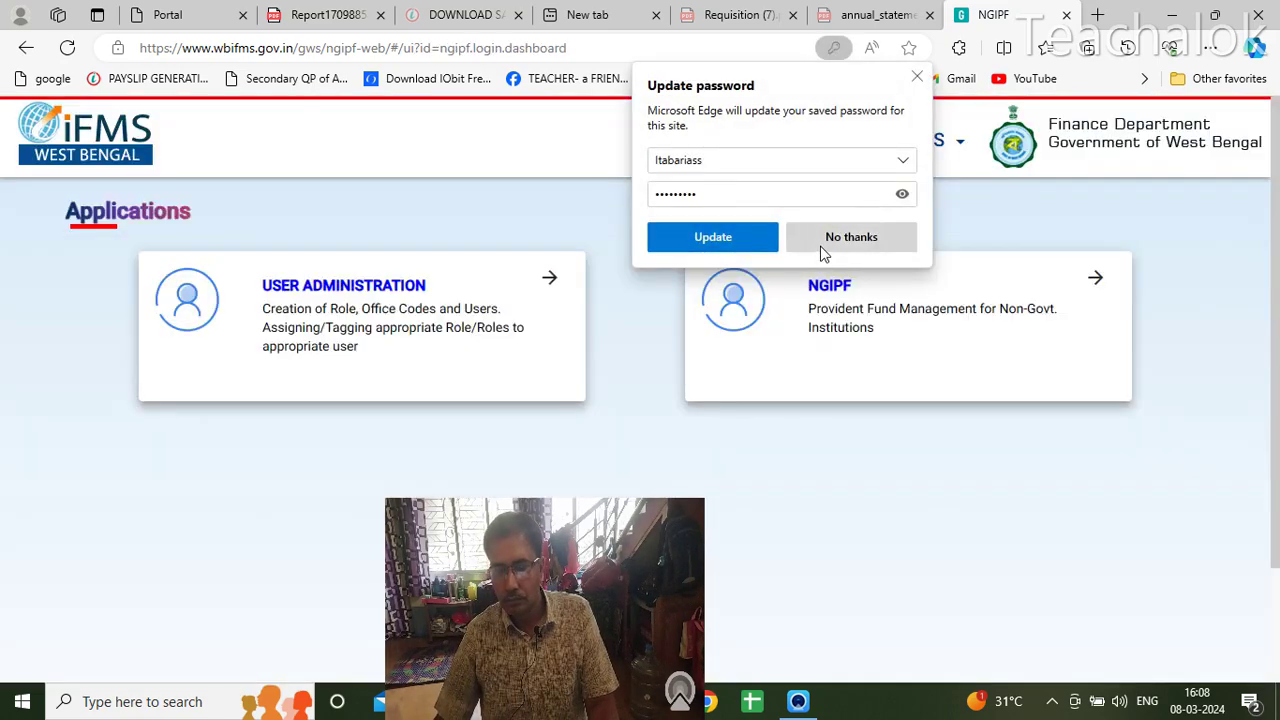
{"action": "left_click", "coordinate": [825, 245]}
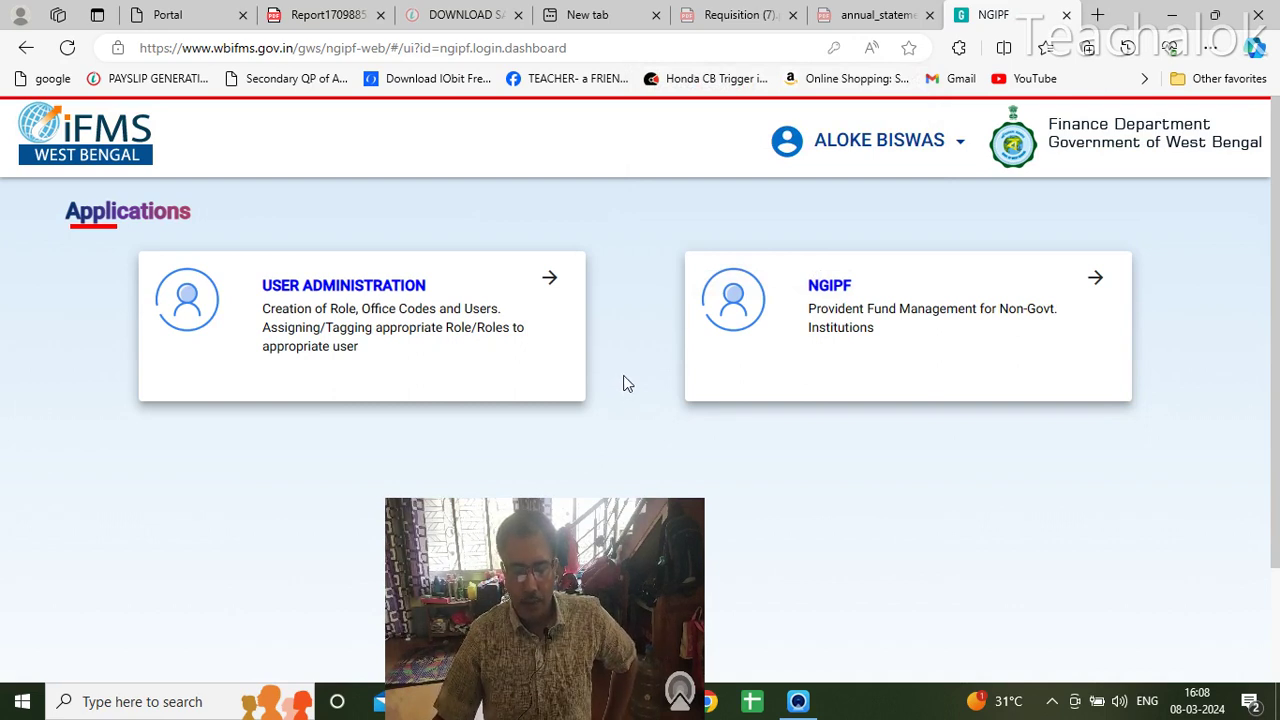
Step: In the NGIPF application, open Initiate Capturing Balance under Opening Balance Capture & PF Register Submission and acknowledge the message
{"action": "left_click", "coordinate": [893, 306]}
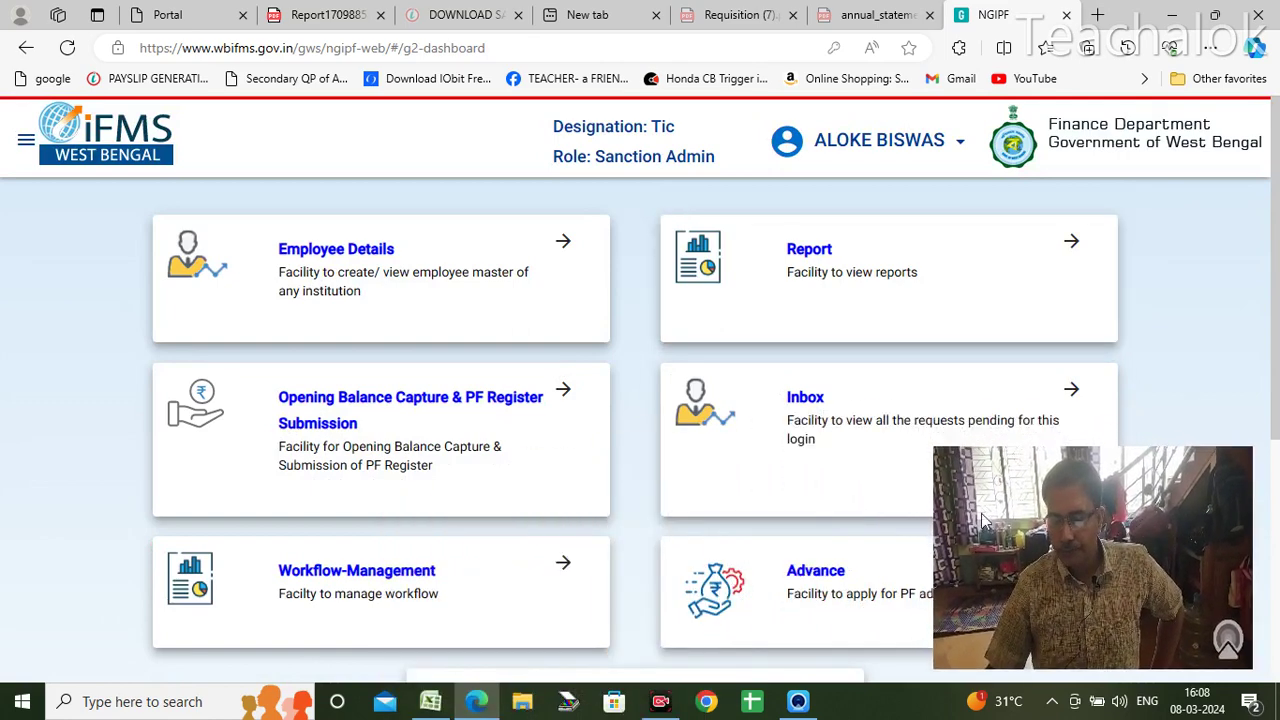
{"action": "left_click", "coordinate": [396, 420]}
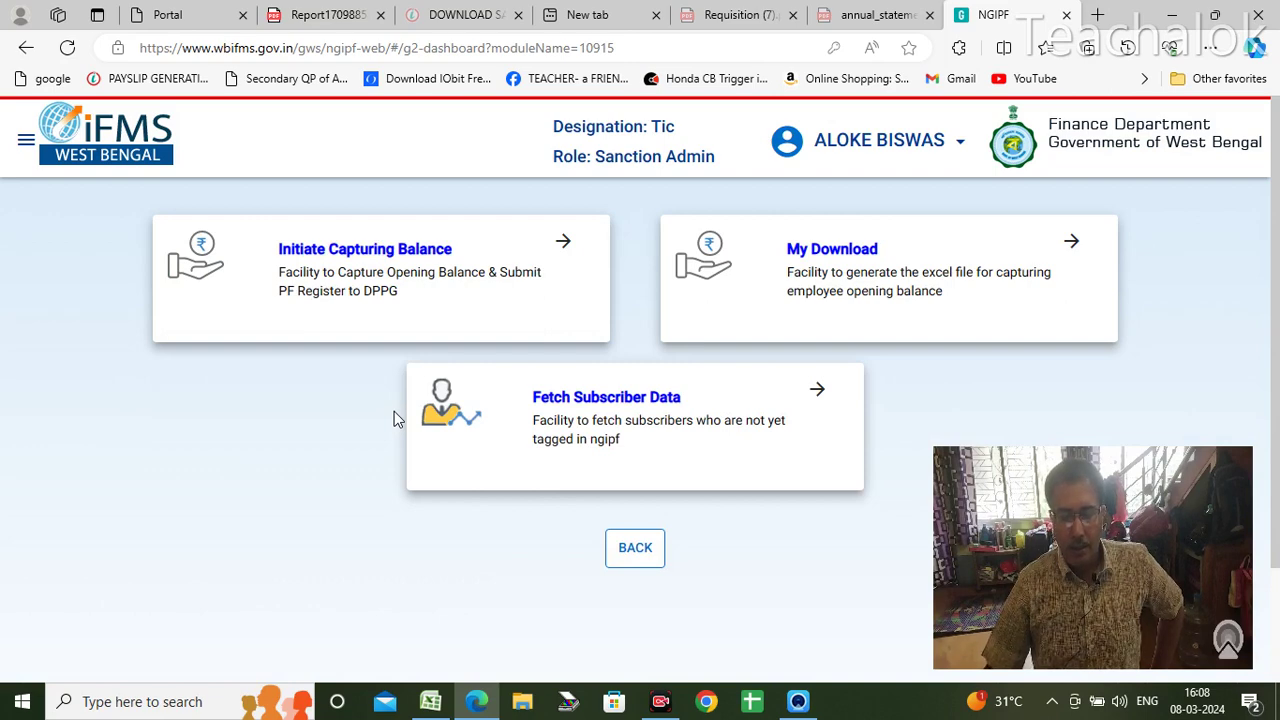
{"action": "left_click", "coordinate": [332, 262]}
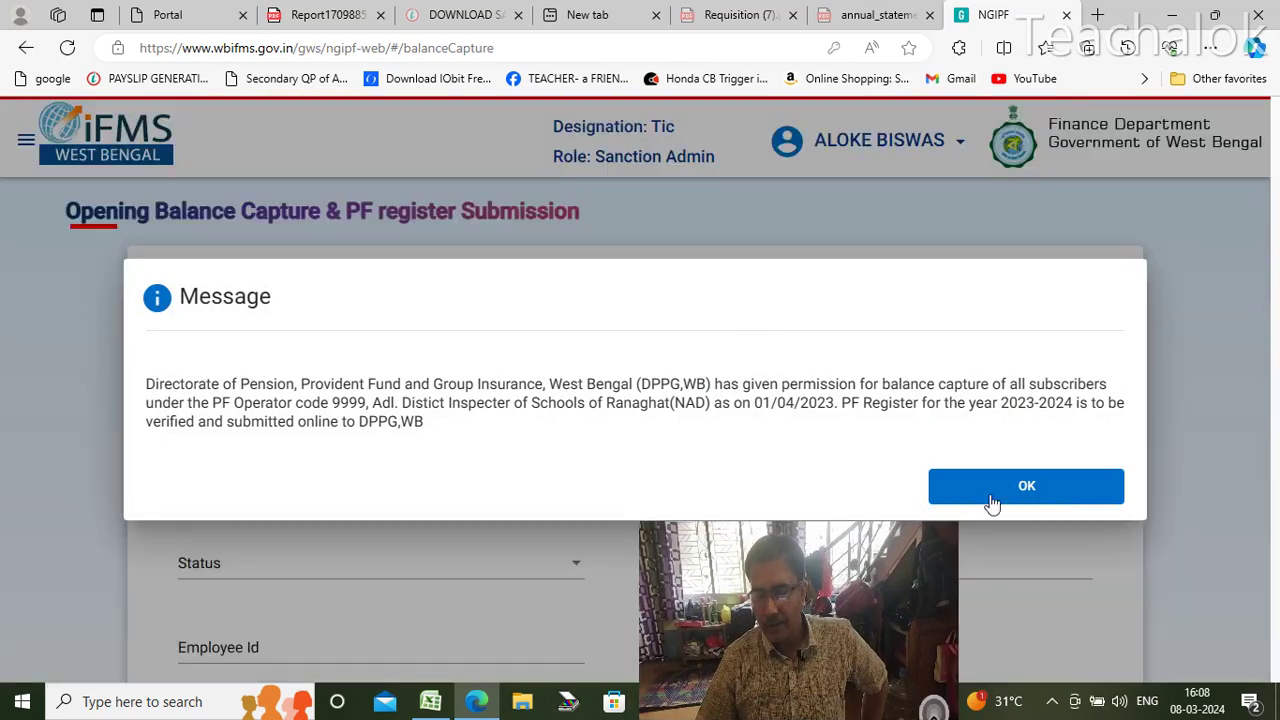
{"action": "left_click", "coordinate": [992, 503]}
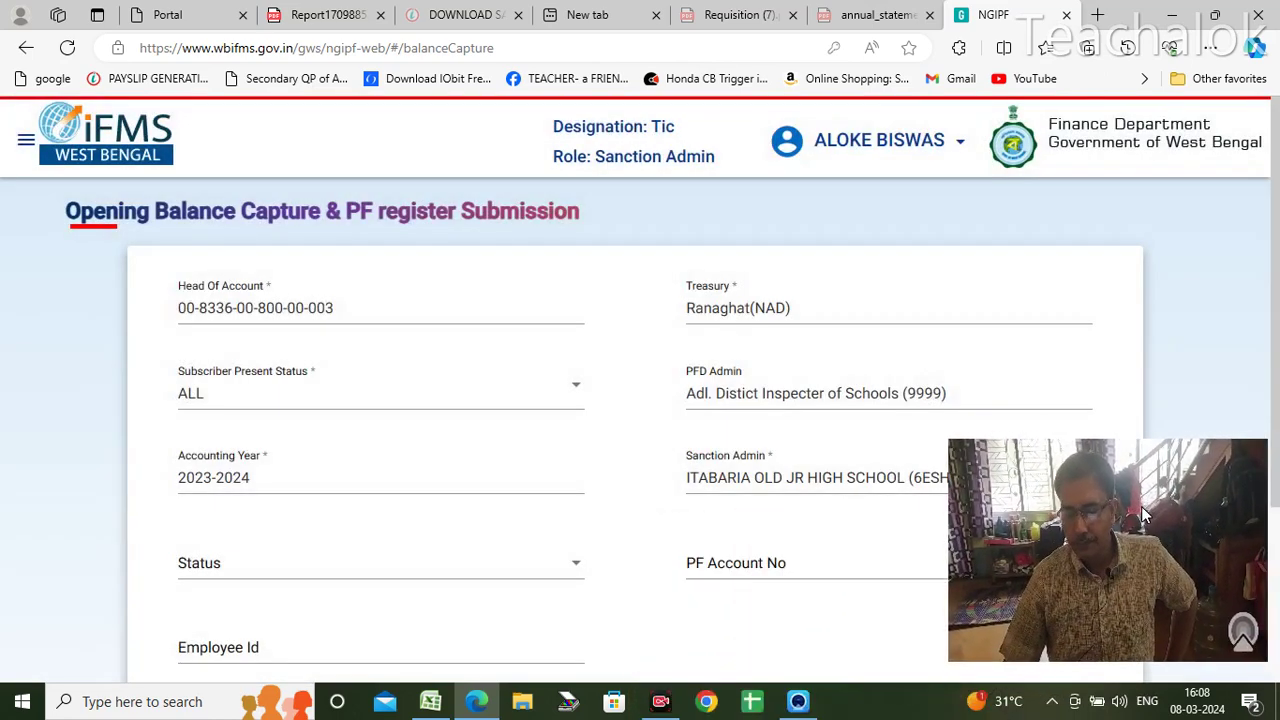
Step: Search for the school's 2023-2024 PF register with Subscriber Present Status ALL and no further filters
{"action": "scroll", "coordinate": [464, 449], "scroll_direction": "down", "scroll_amount": 3}
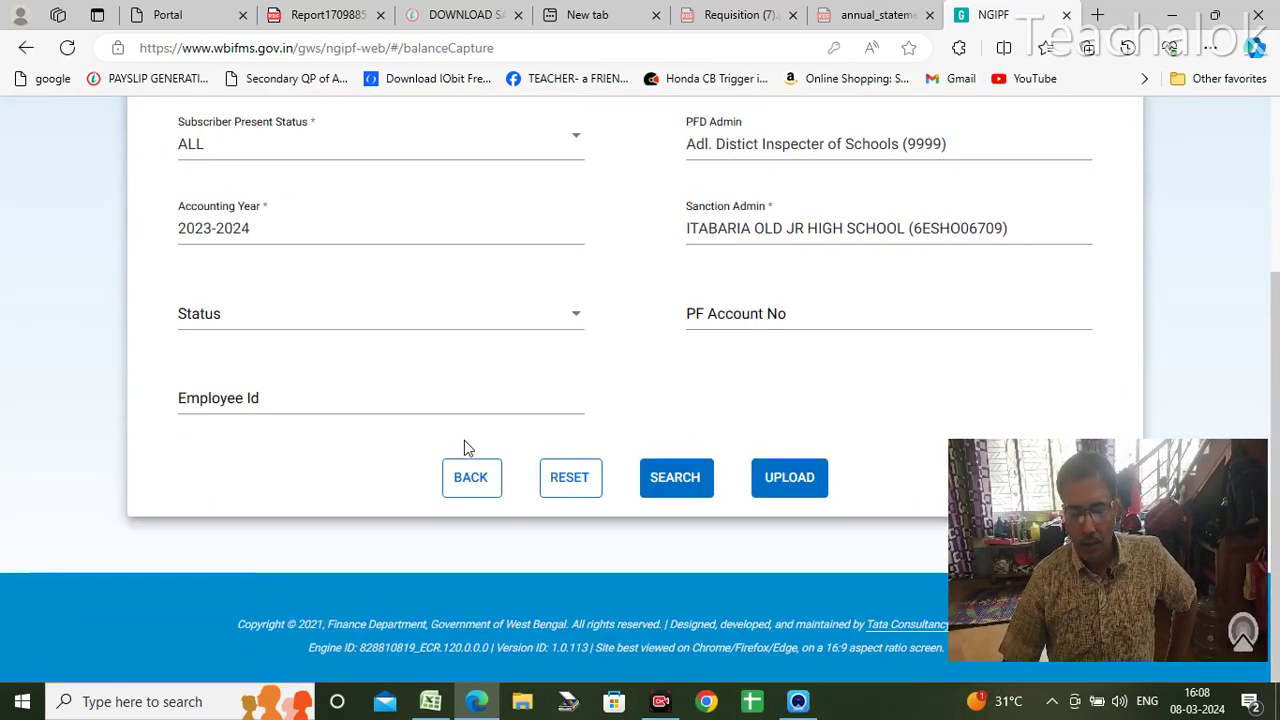
{"action": "left_click", "coordinate": [672, 478]}
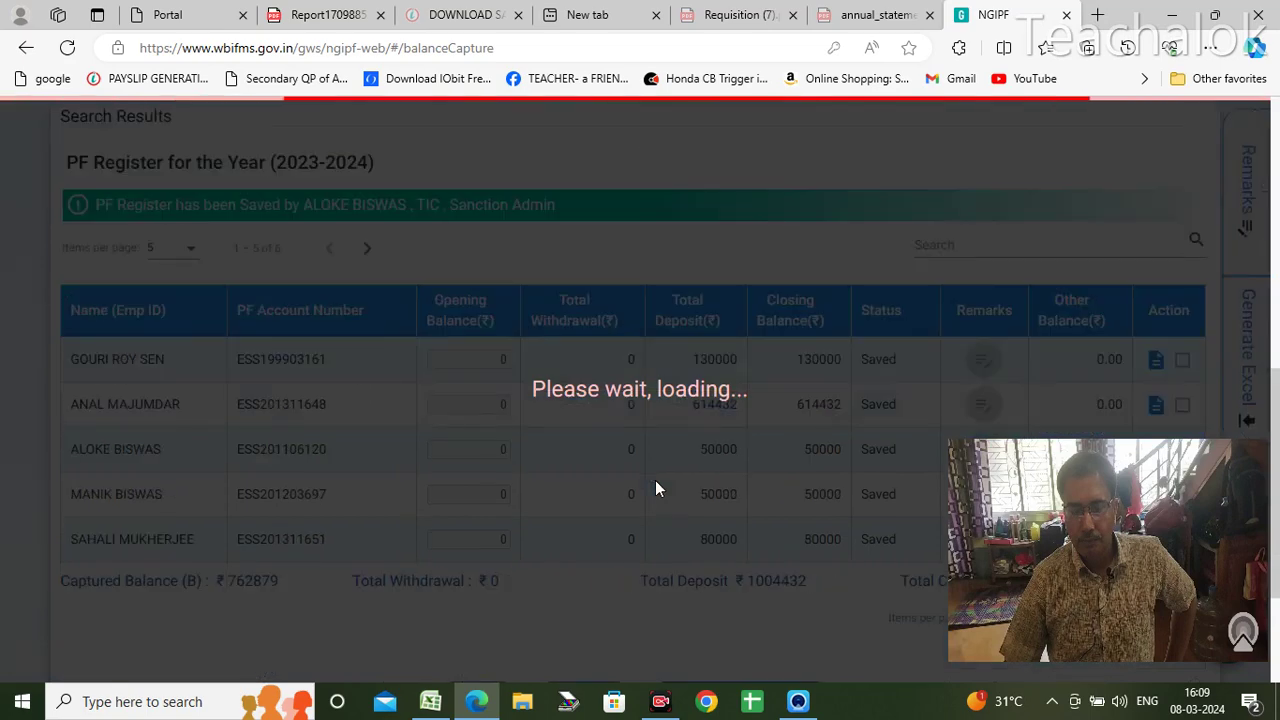
{"action": "scroll", "coordinate": [655, 488], "scroll_direction": "down", "scroll_amount": 1}
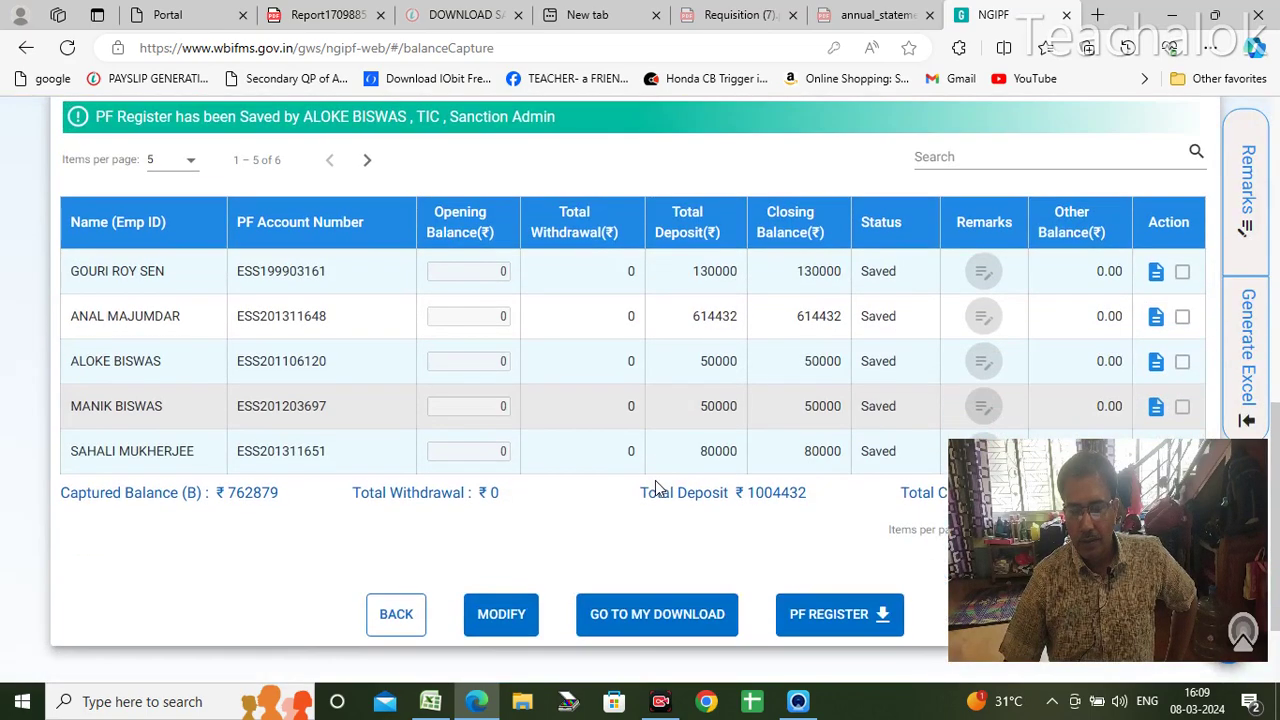
Step: Put the 2023-2024 PF register into modify mode and place the cursor in the first employee's Opening Balance
{"action": "scroll", "coordinate": [655, 488], "scroll_direction": "up", "scroll_amount": 3}
{"action": "scroll", "coordinate": [655, 488], "scroll_direction": "down", "scroll_amount": 2}
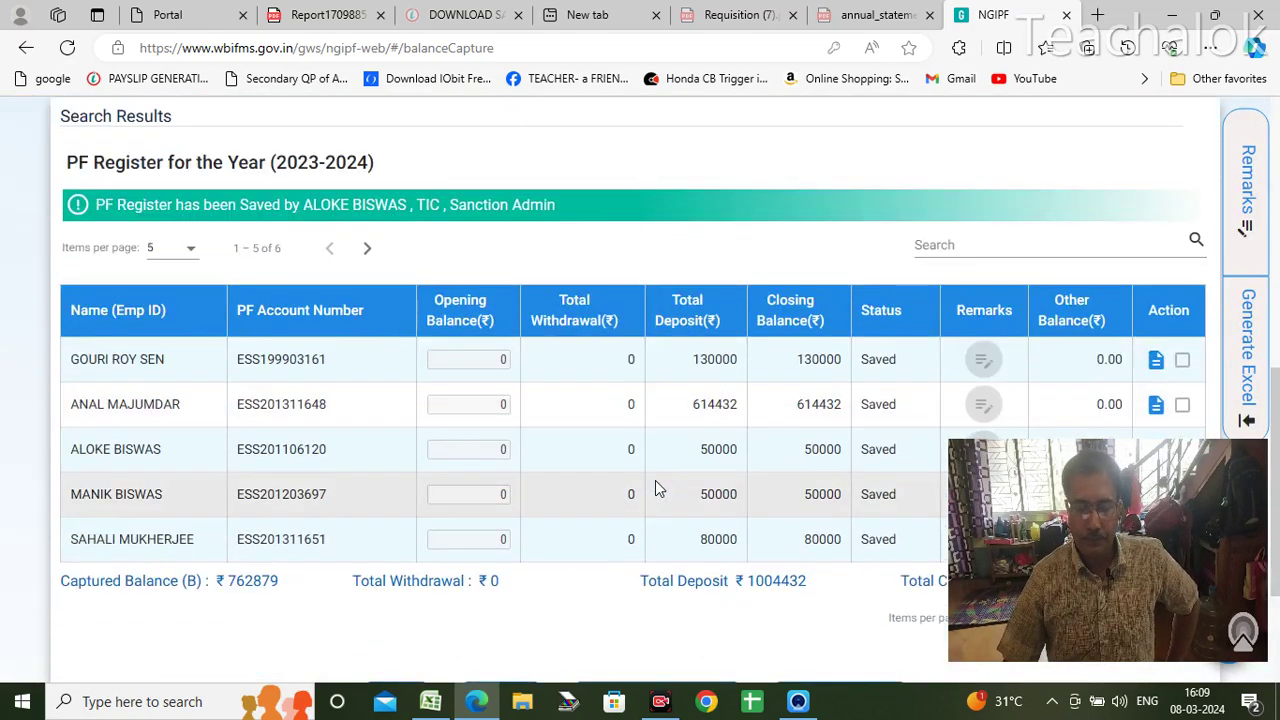
{"action": "scroll", "coordinate": [655, 488], "scroll_direction": "down", "scroll_amount": 1}
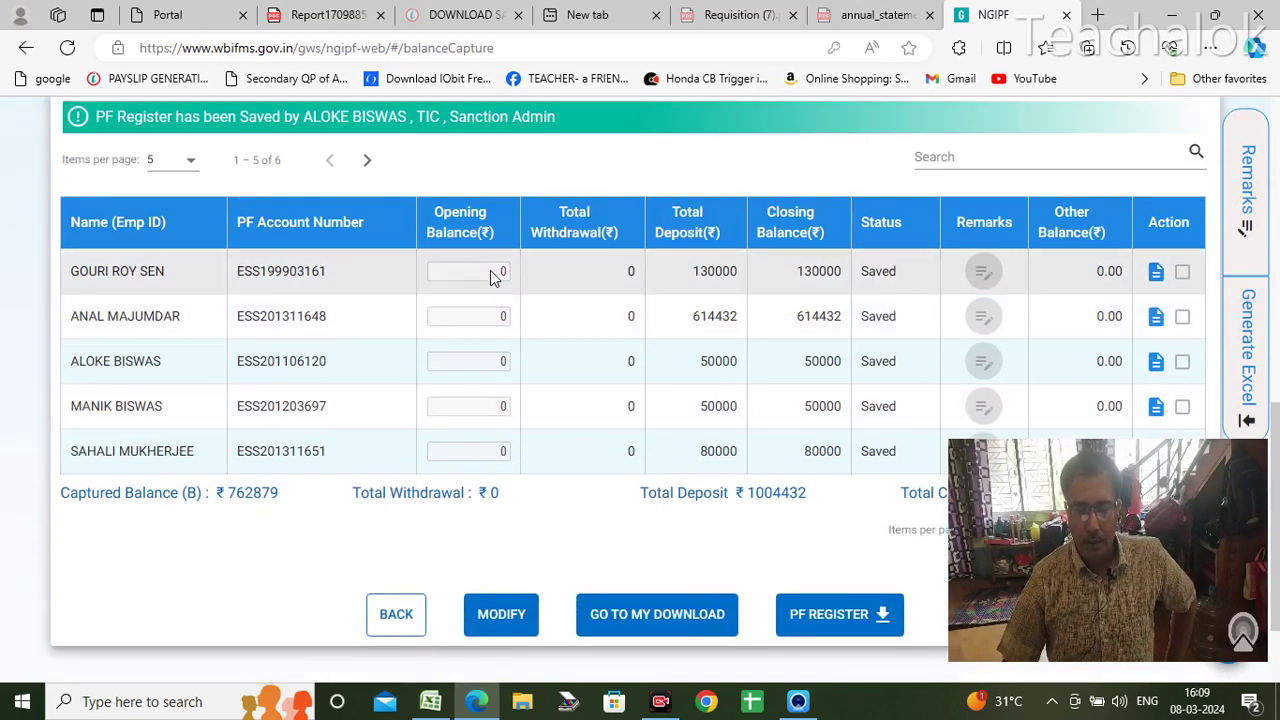
{"action": "left_click", "coordinate": [502, 617]}
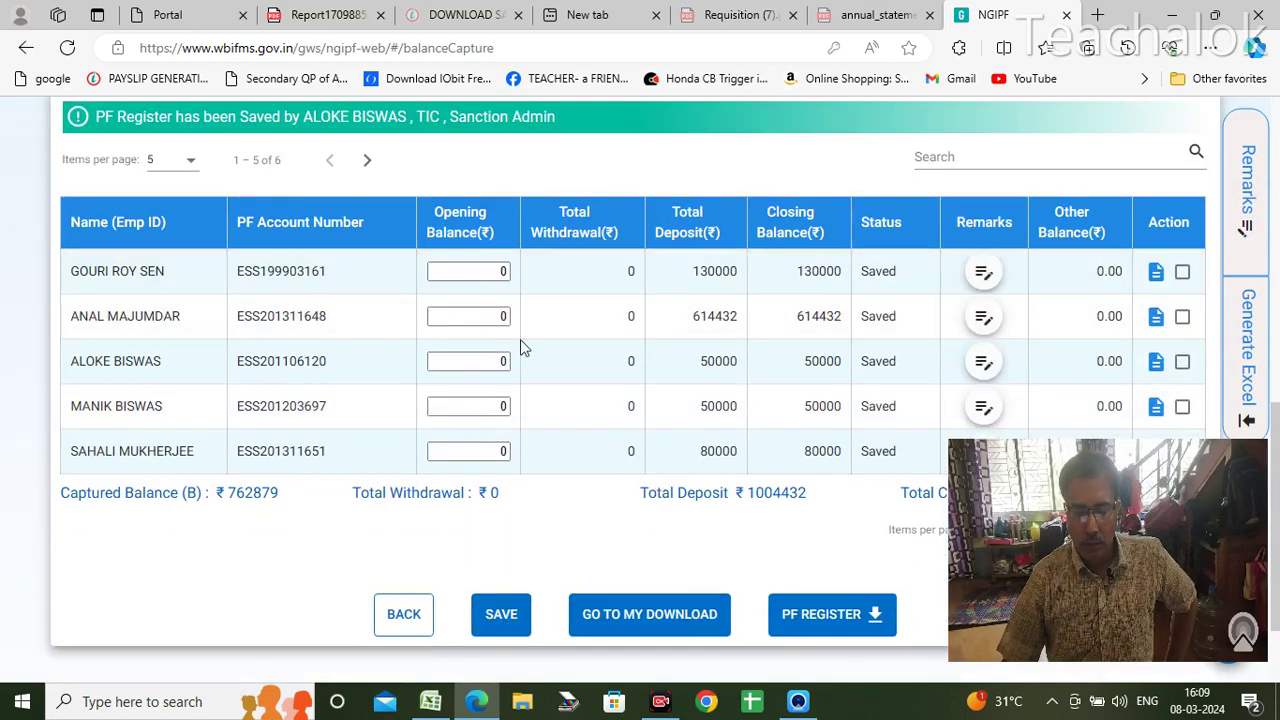
{"action": "left_click", "coordinate": [481, 271]}
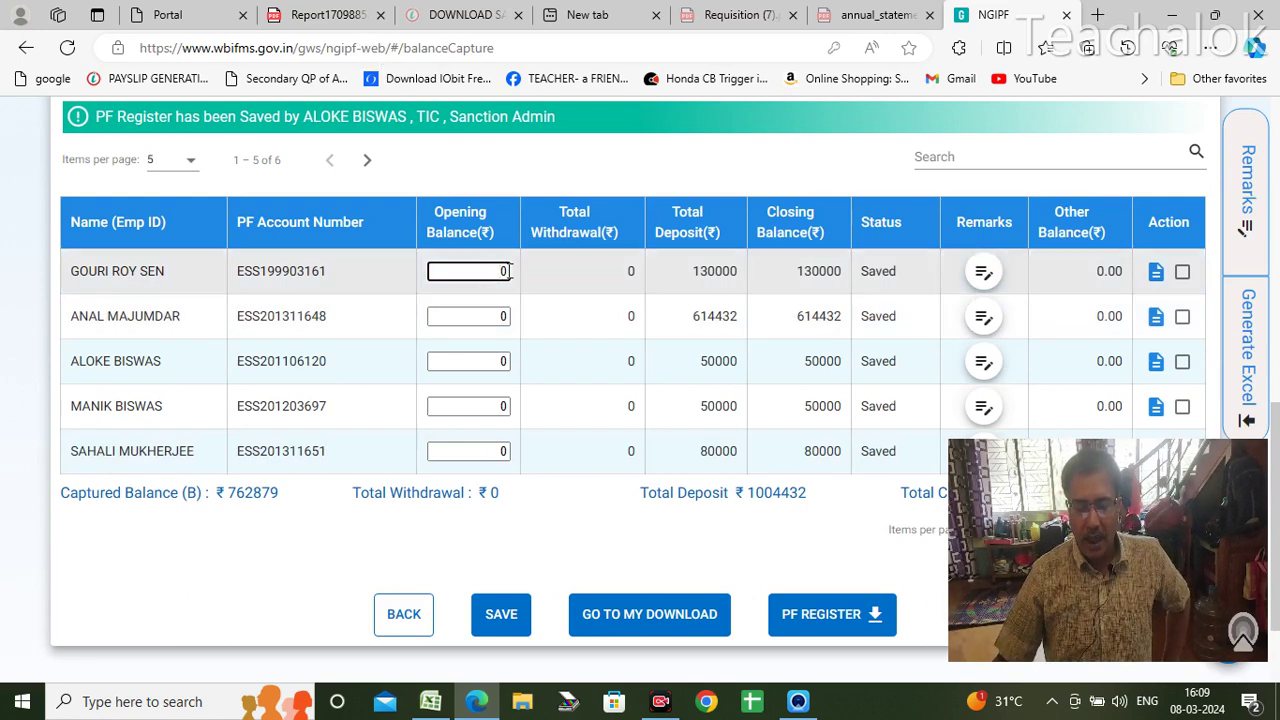
Step: Switch to the OpeningBalanceCapture workbook in Excel, widen its window to show the Total column, and return to the PF register
{"action": "left_click", "coordinate": [431, 703]}
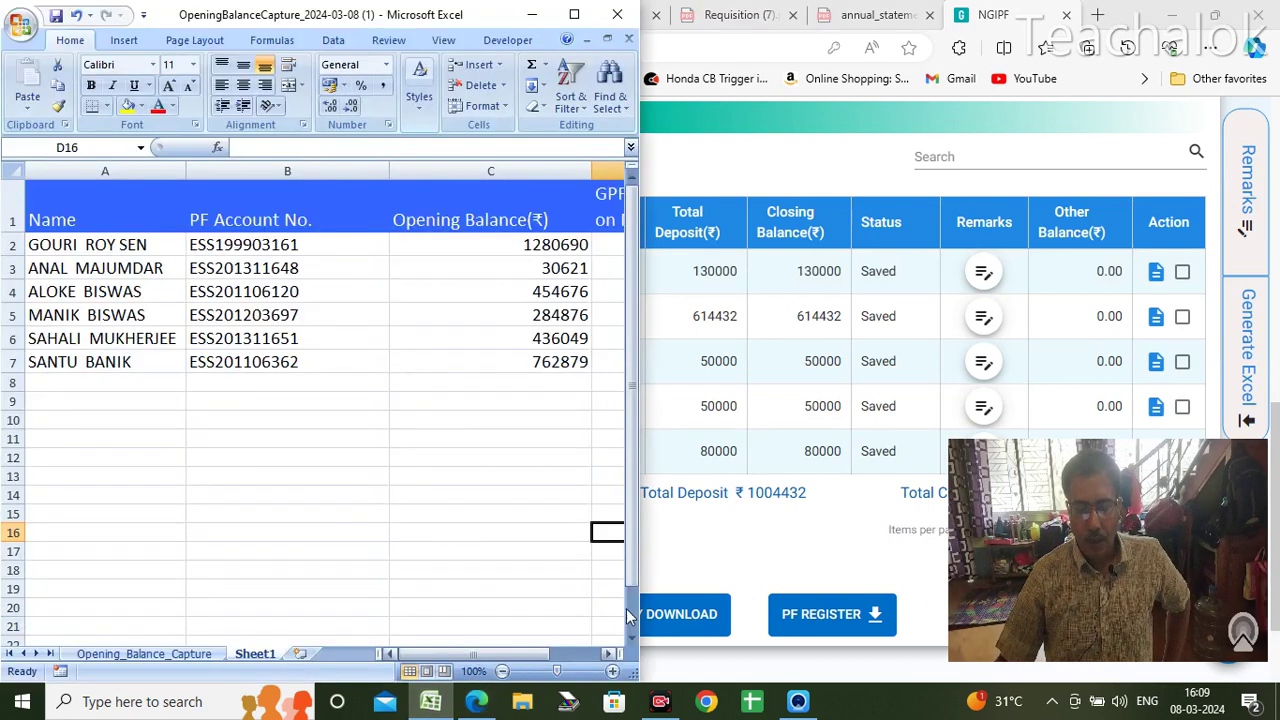
{"action": "left_click_drag", "start_coordinate": [640, 598], "coordinate": [970, 588]}
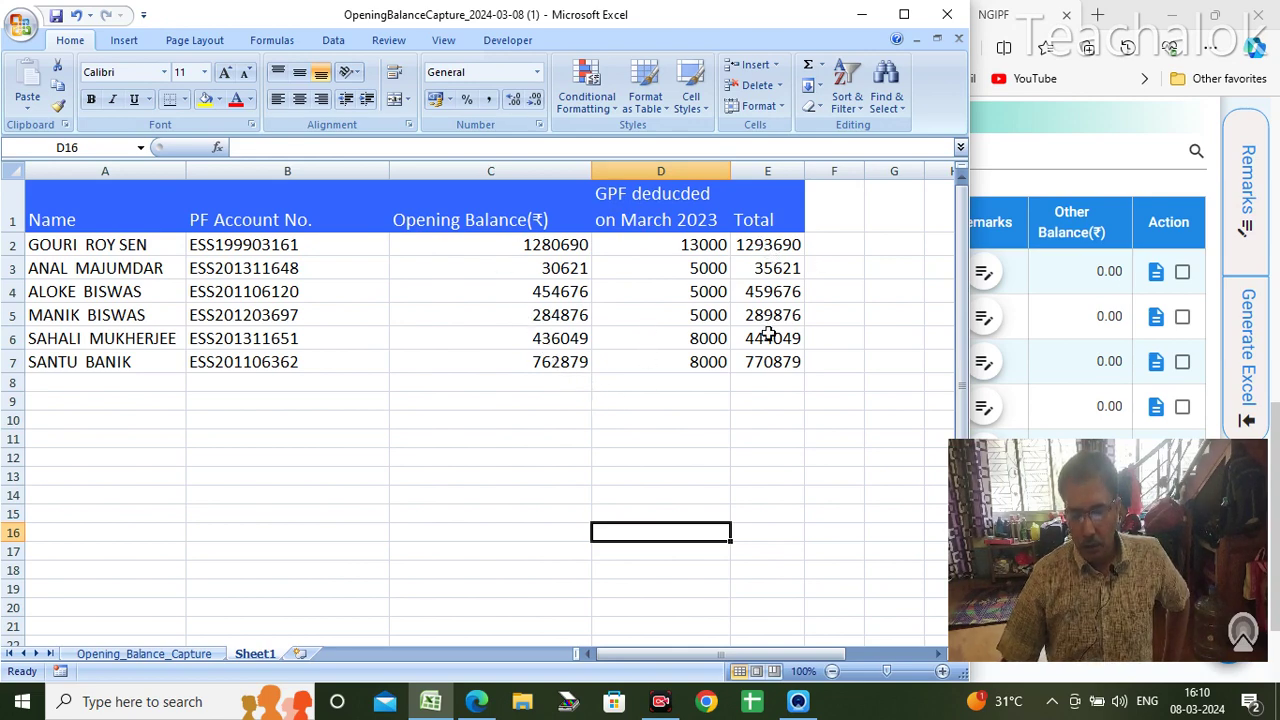
{"action": "left_click", "coordinate": [1022, 155]}
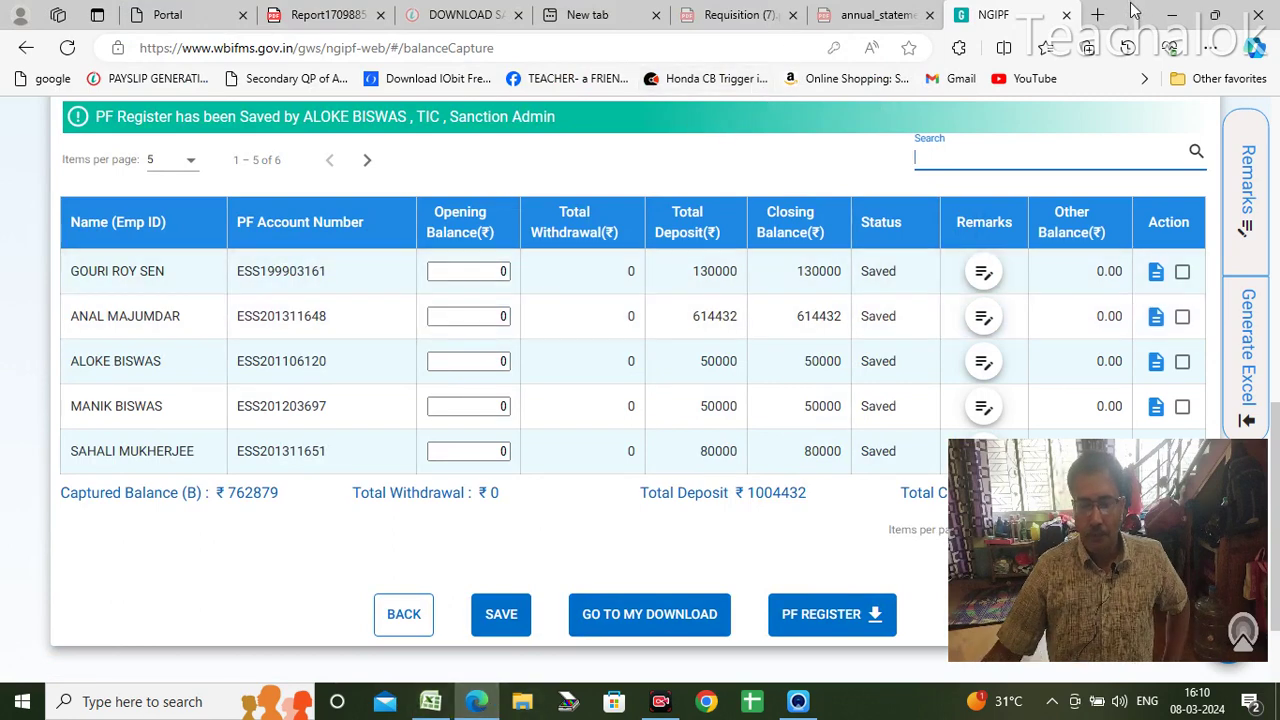
Step: Try to arrange the browser and the Excel workbook side by side
{"action": "left_click", "coordinate": [1220, 15]}
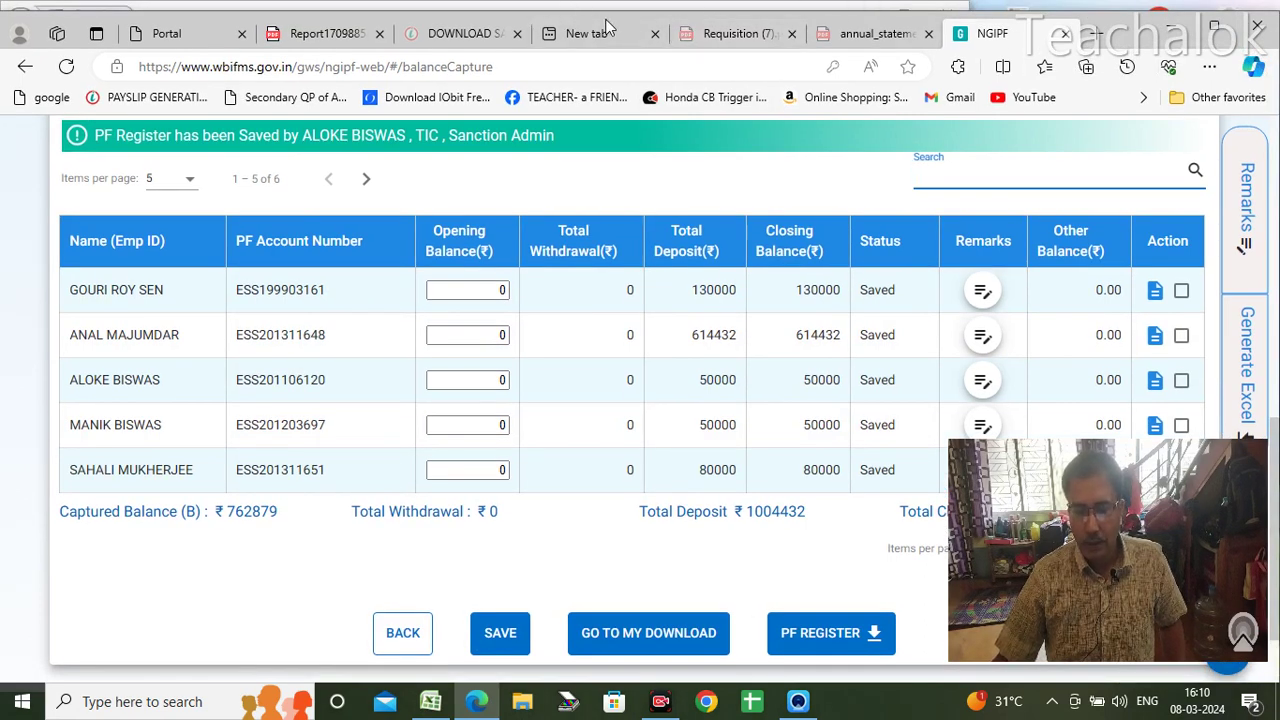
{"action": "mouse_move", "coordinate": [603, 30]}
{"action": "left_mouse_down"}
{"action": "mouse_move", "coordinate": [734, 49]}
{"action": "mouse_move", "coordinate": [620, 45]}
{"action": "left_mouse_up"}
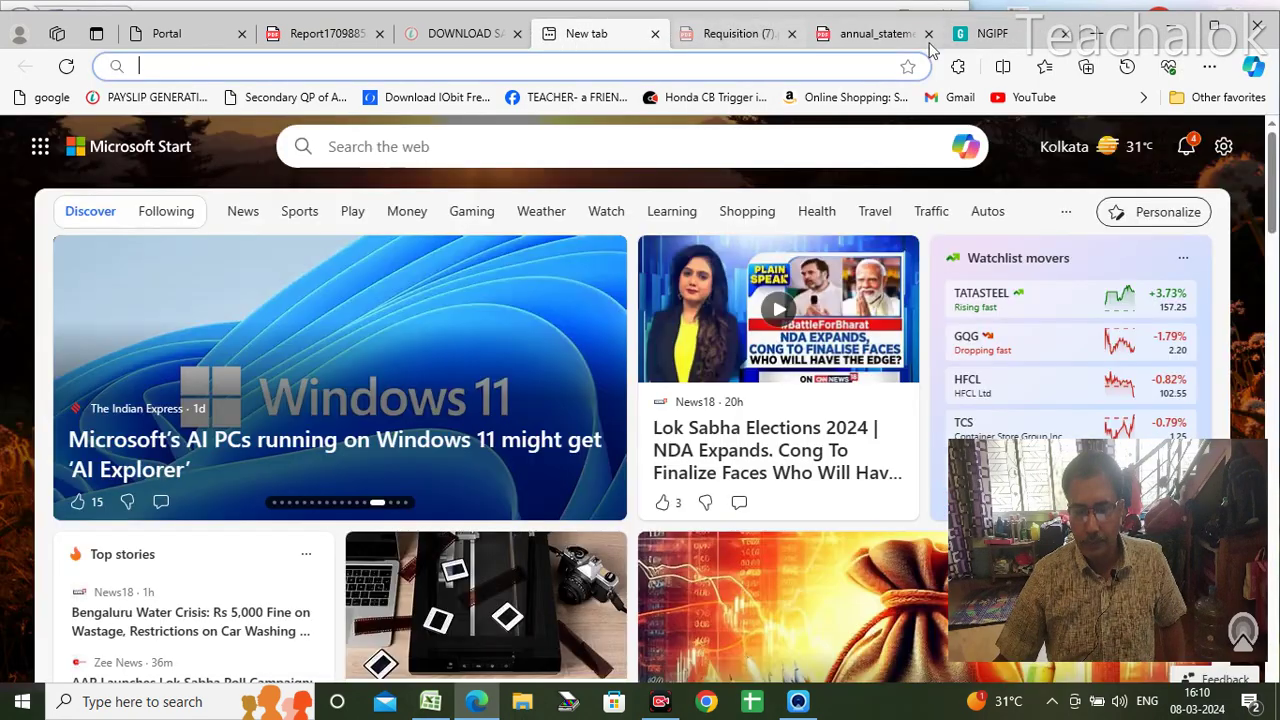
{"action": "left_click_drag", "start_coordinate": [1120, 44], "coordinate": [1279, 212]}
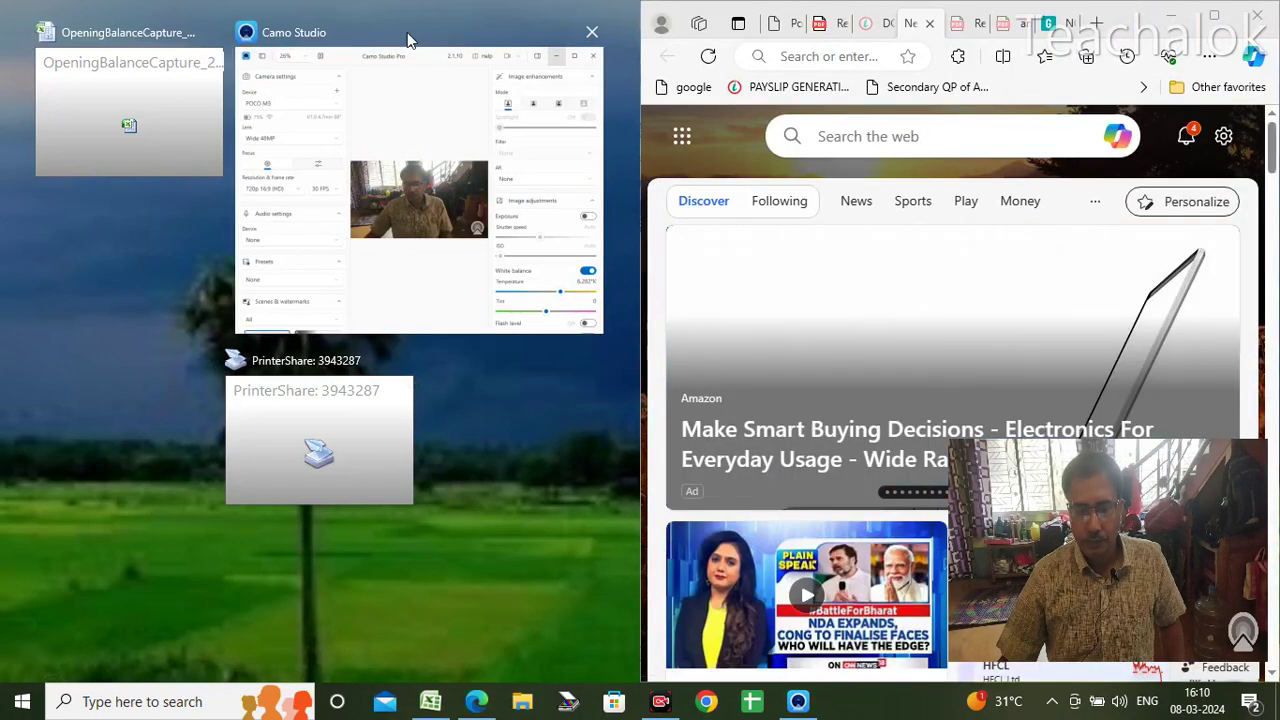
{"action": "left_click", "coordinate": [138, 95]}
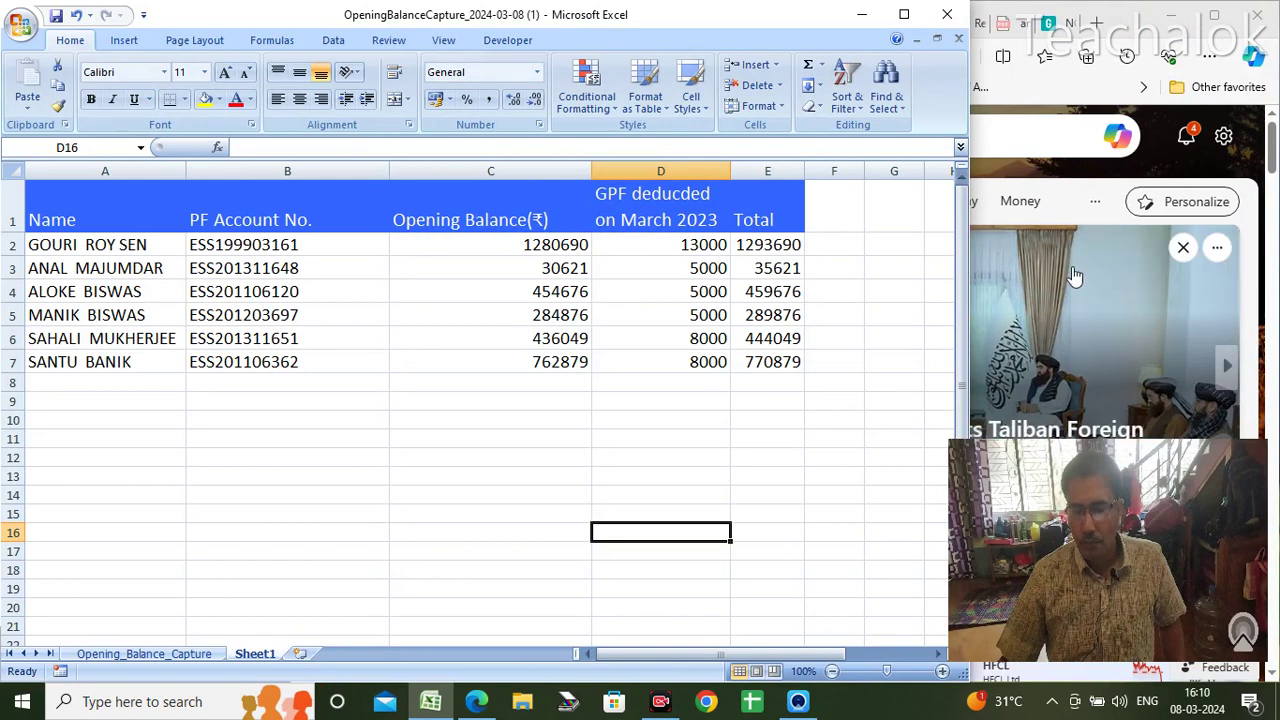
{"action": "key", "text": "alt+Tab"}
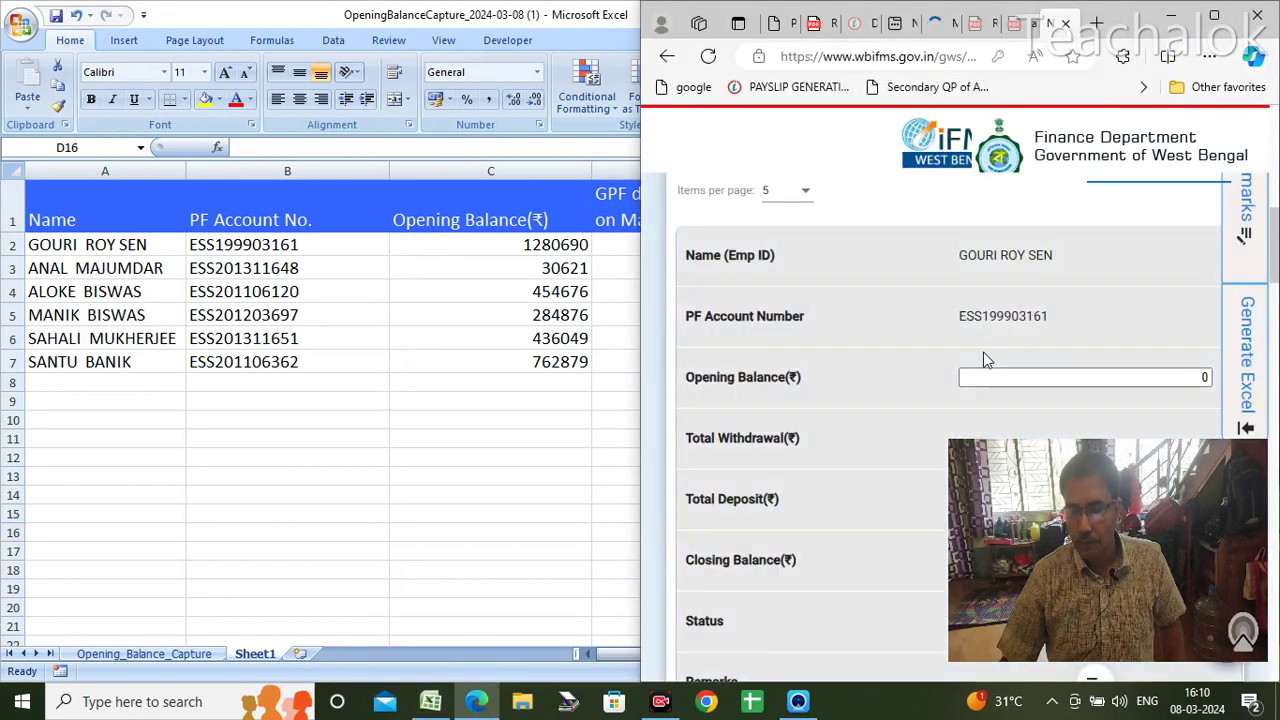
{"action": "scroll", "coordinate": [983, 360], "scroll_direction": "down", "scroll_amount": 3}
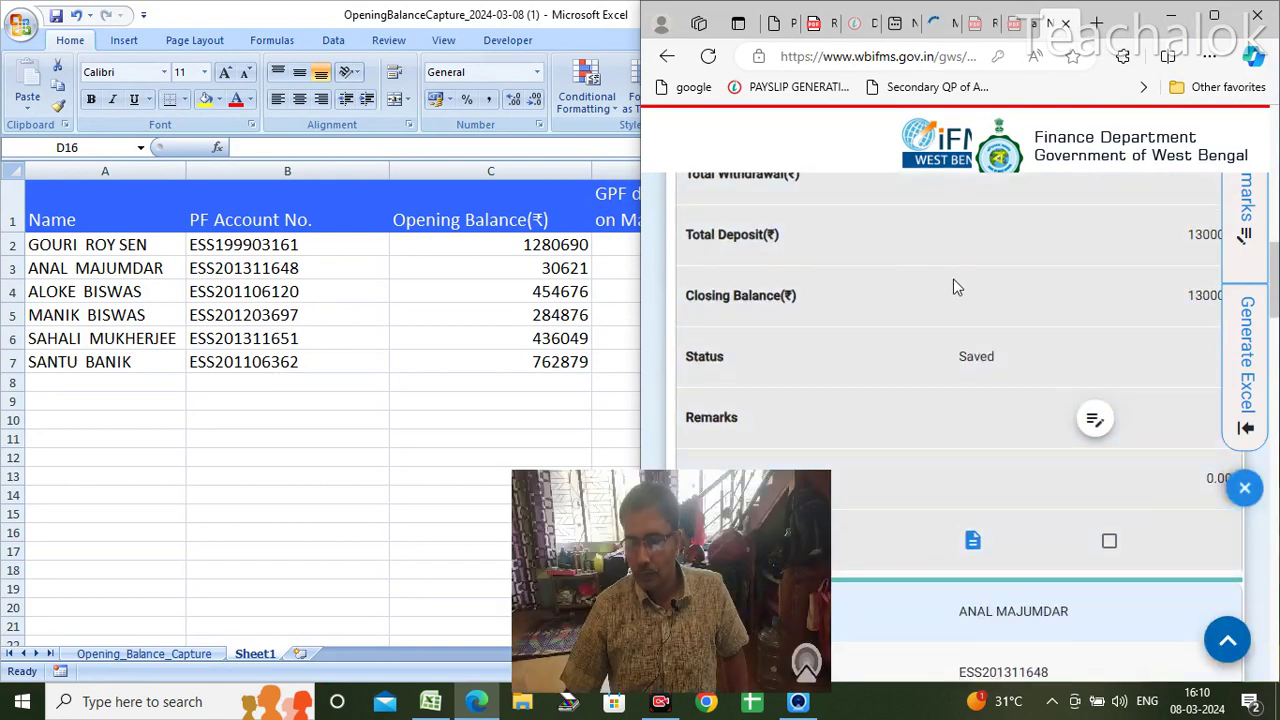
{"action": "scroll", "coordinate": [953, 290], "scroll_direction": "down", "scroll_amount": 4}
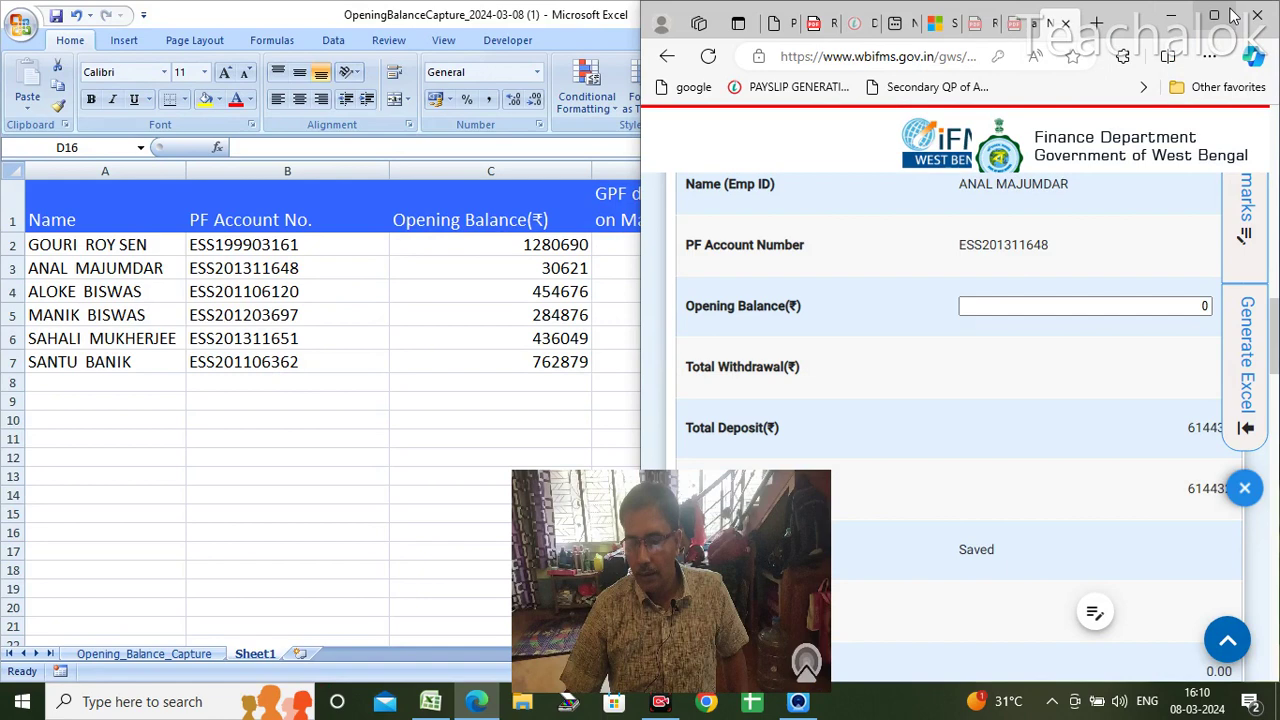
{"action": "left_click", "coordinate": [1228, 14]}
Step: In the Excel workbook, inspect the first employee's opening balance in C2 and the total formula in E2
{"action": "mouse_move", "coordinate": [445, 707]}
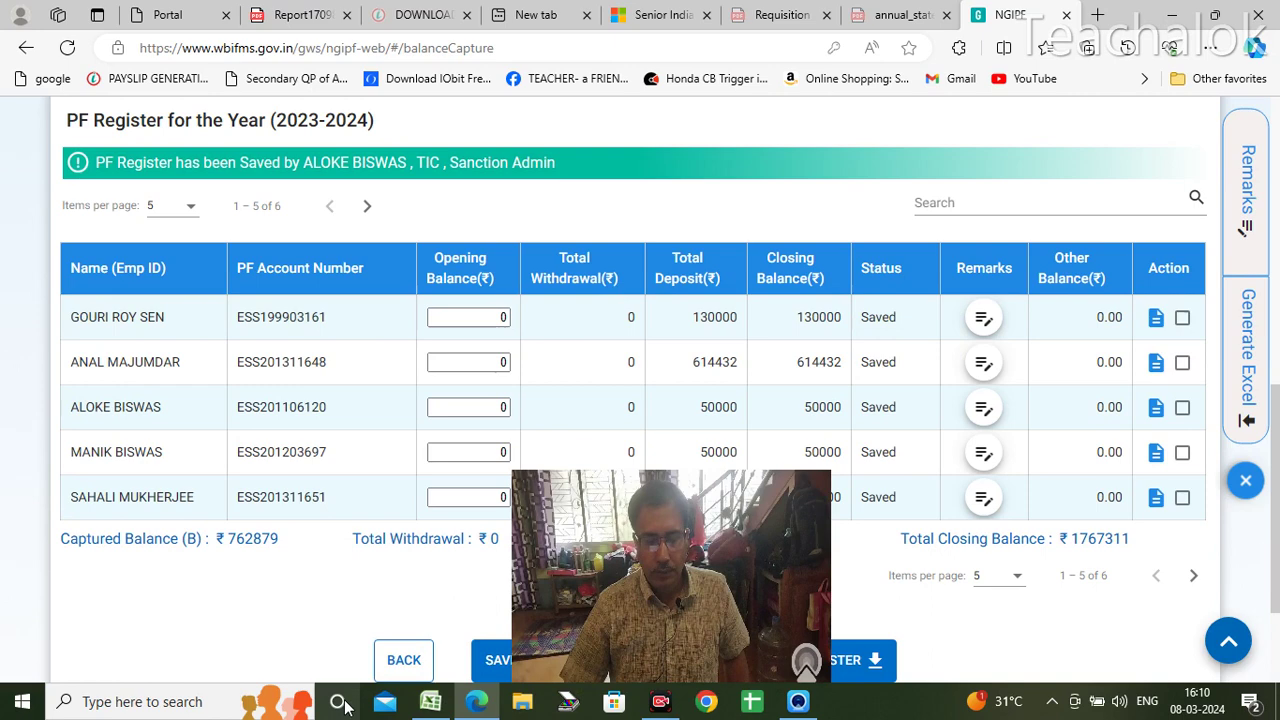
{"action": "left_click", "coordinate": [430, 701]}
{"action": "left_click", "coordinate": [526, 246]}
{"action": "double_click", "coordinate": [558, 246]}
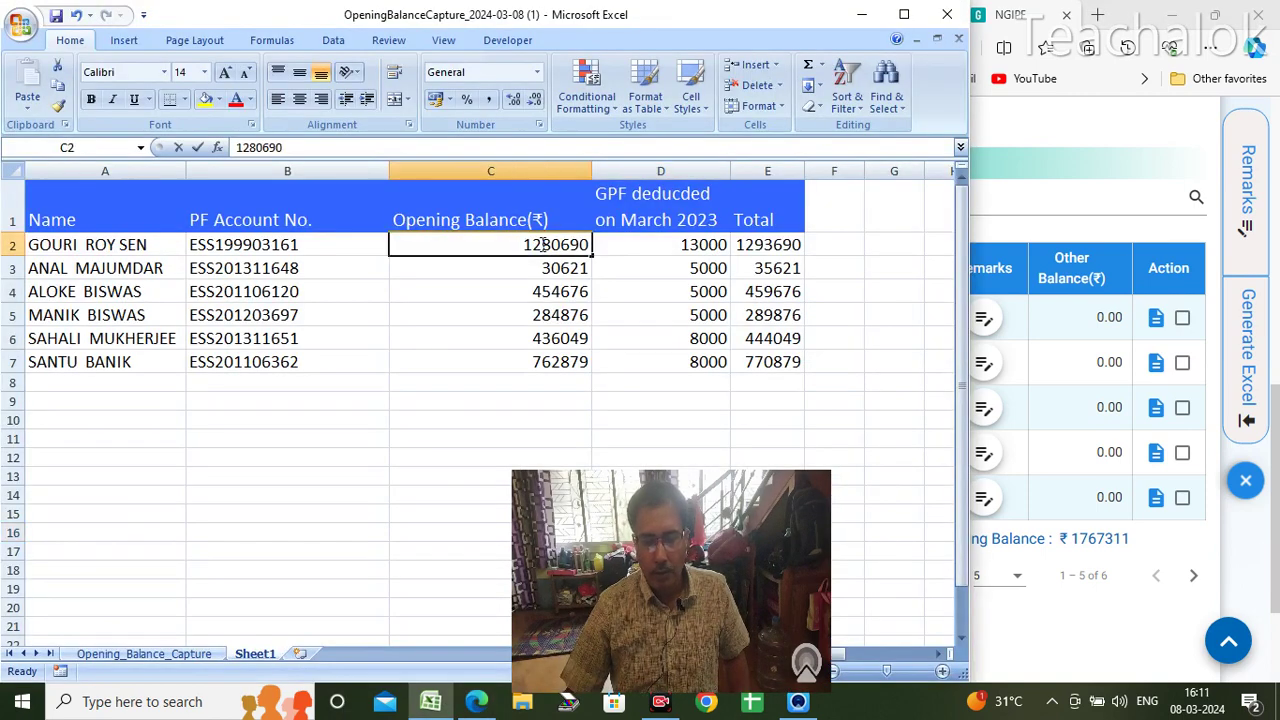
{"action": "left_click_drag", "start_coordinate": [558, 246], "coordinate": [522, 246]}
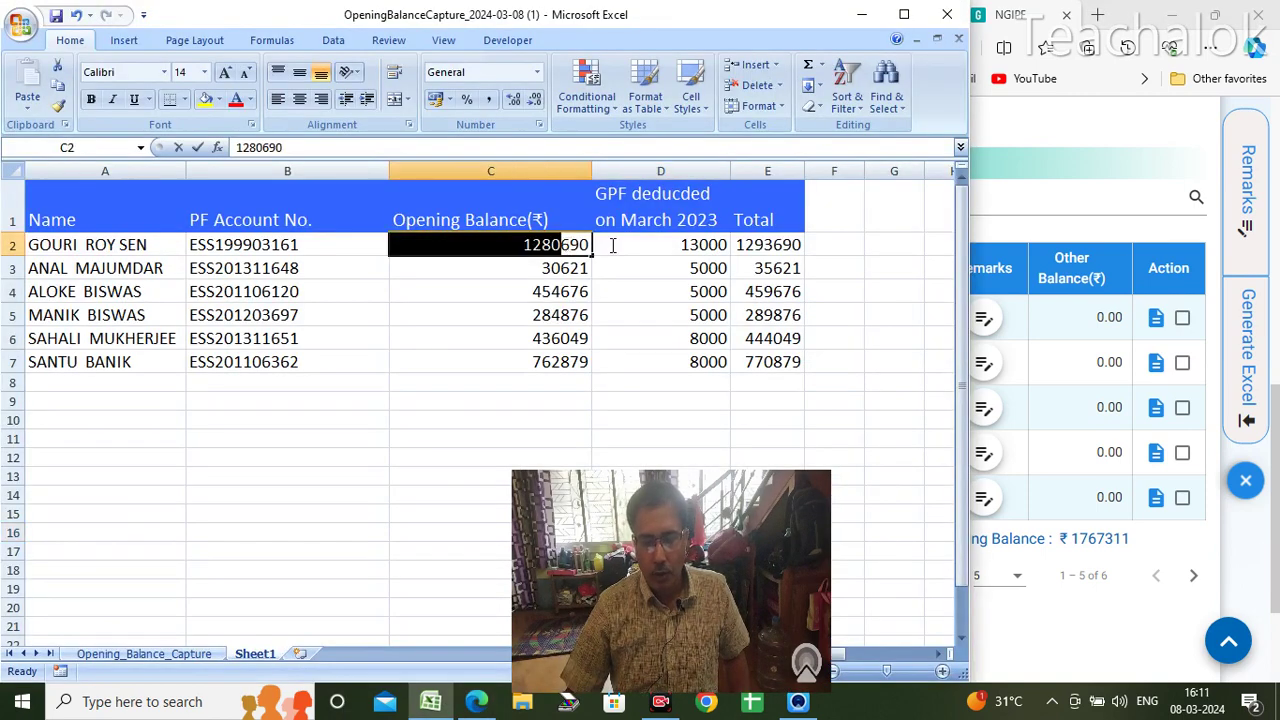
{"action": "double_click", "coordinate": [736, 245]}
{"action": "type", "text": "=SUM(C2:D2"}
{"action": "left_click", "coordinate": [886, 248]}
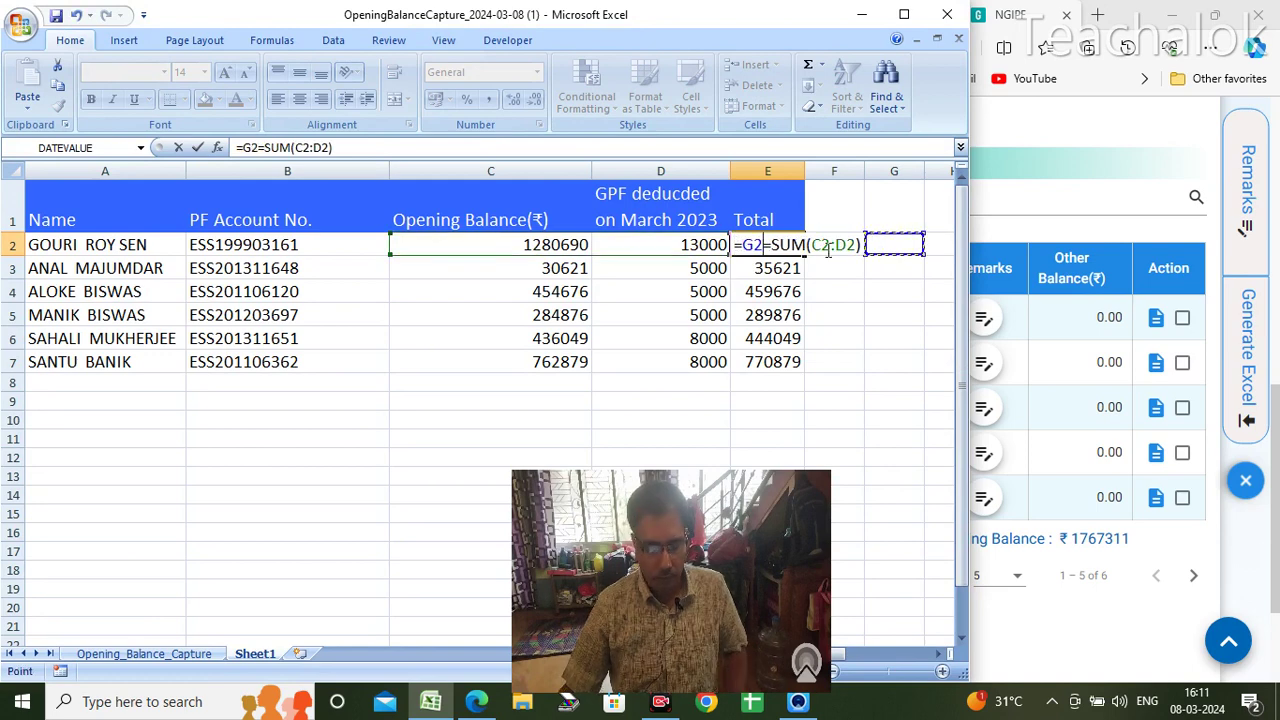
{"action": "key", "text": "BackSpace"}
{"action": "key", "text": "BackSpace"}
{"action": "key", "text": "BackSpace"}
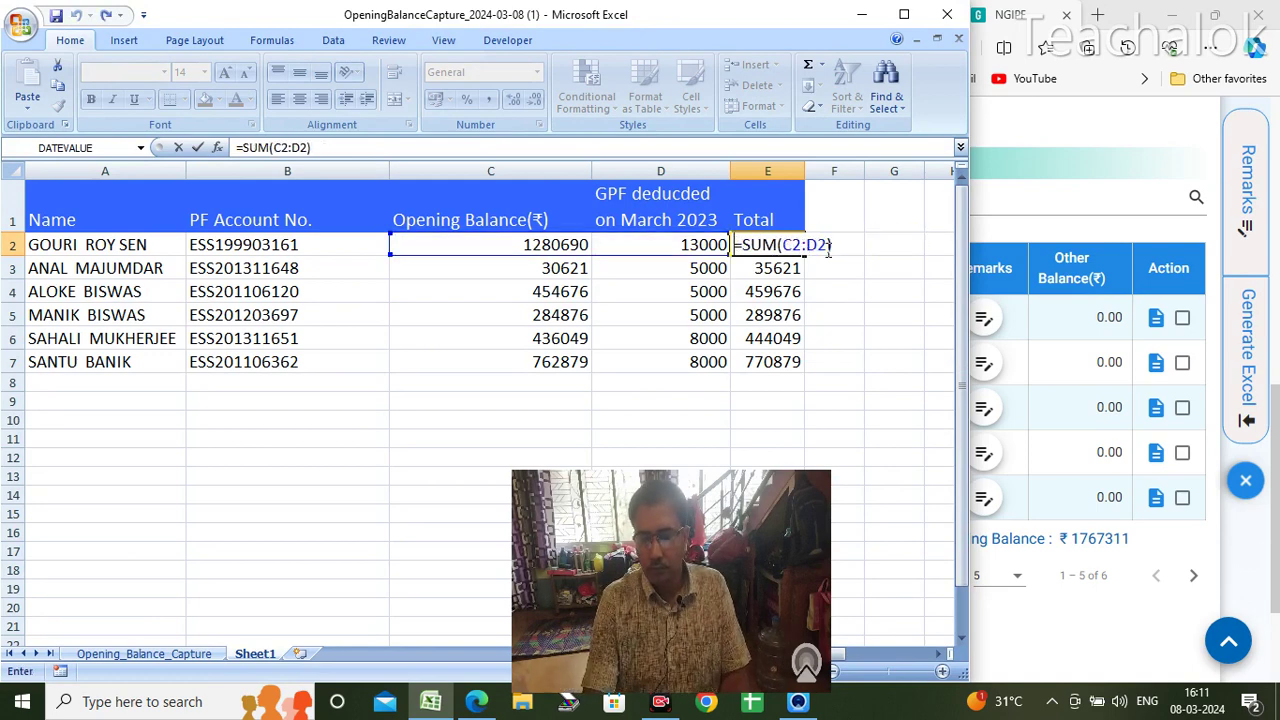
{"action": "key", "text": "Return"}
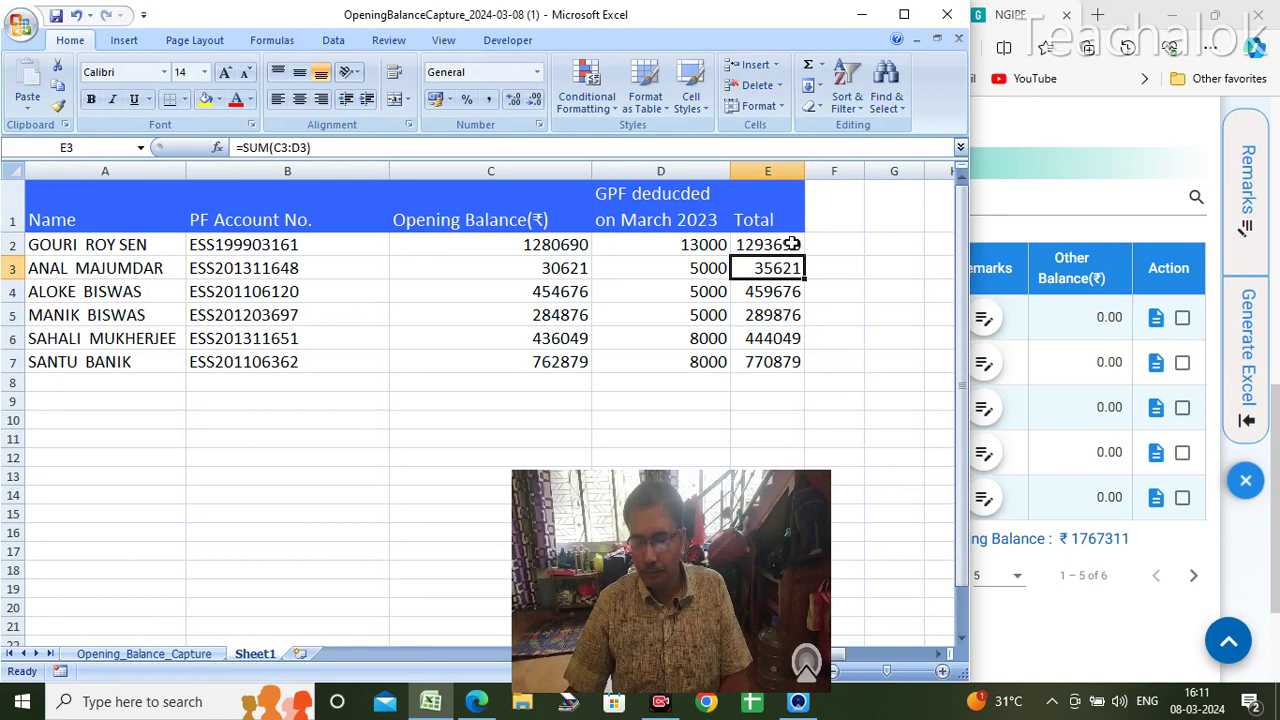
Step: Copy the Total from cell E2 into the first employee's Opening Balance in the browser's PF register, entered as 1293690
{"action": "left_click", "coordinate": [790, 244]}
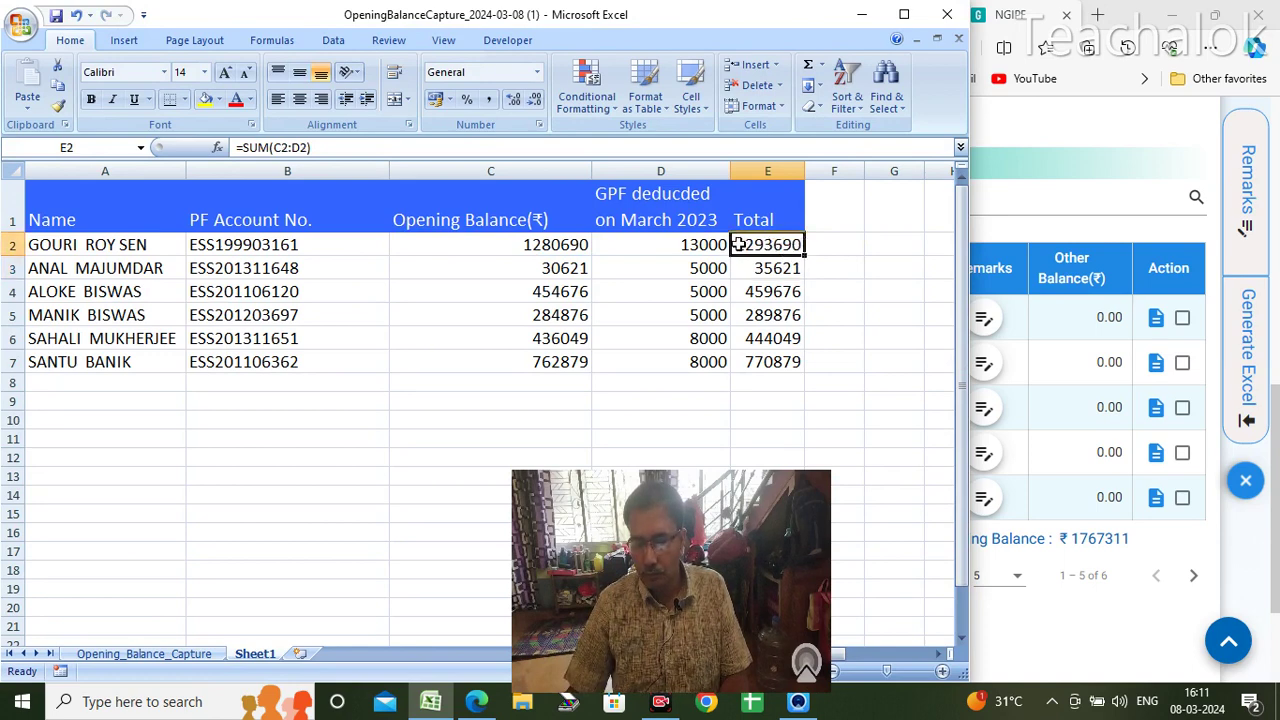
{"action": "right_click", "coordinate": [790, 244]}
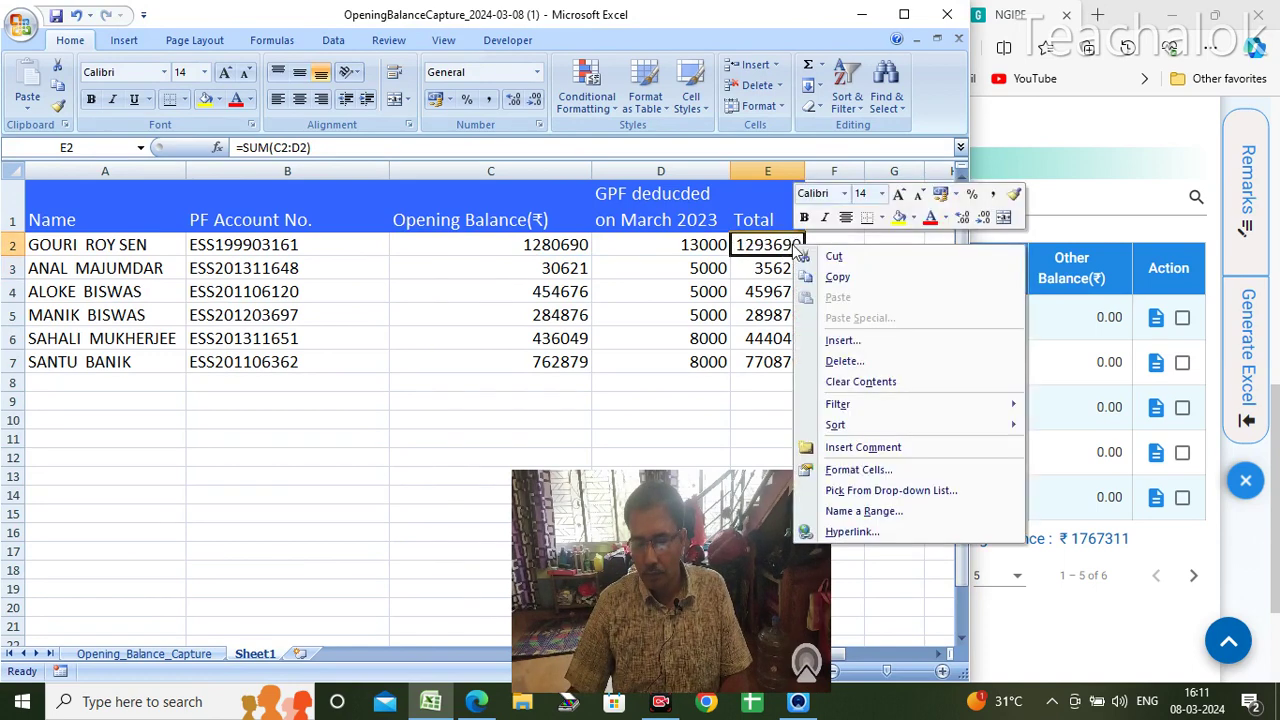
{"action": "left_click", "coordinate": [837, 277]}
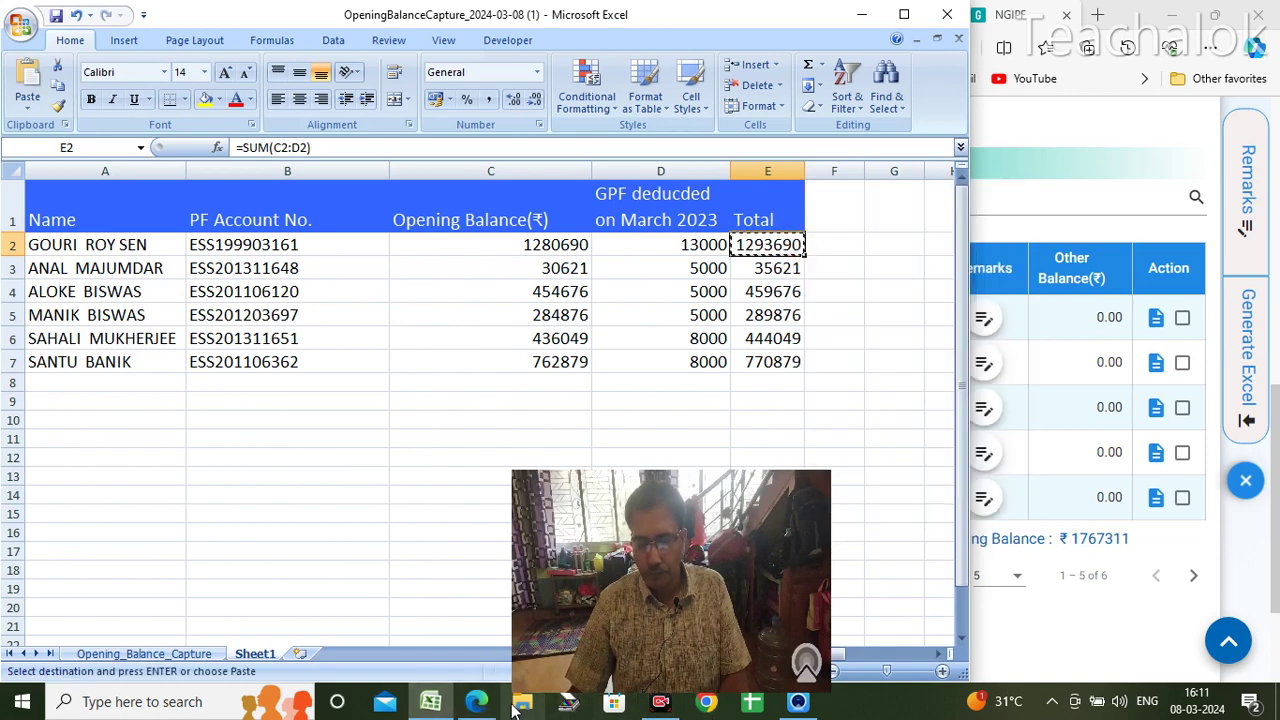
{"action": "left_click", "coordinate": [478, 702]}
{"action": "left_click", "coordinate": [465, 317]}
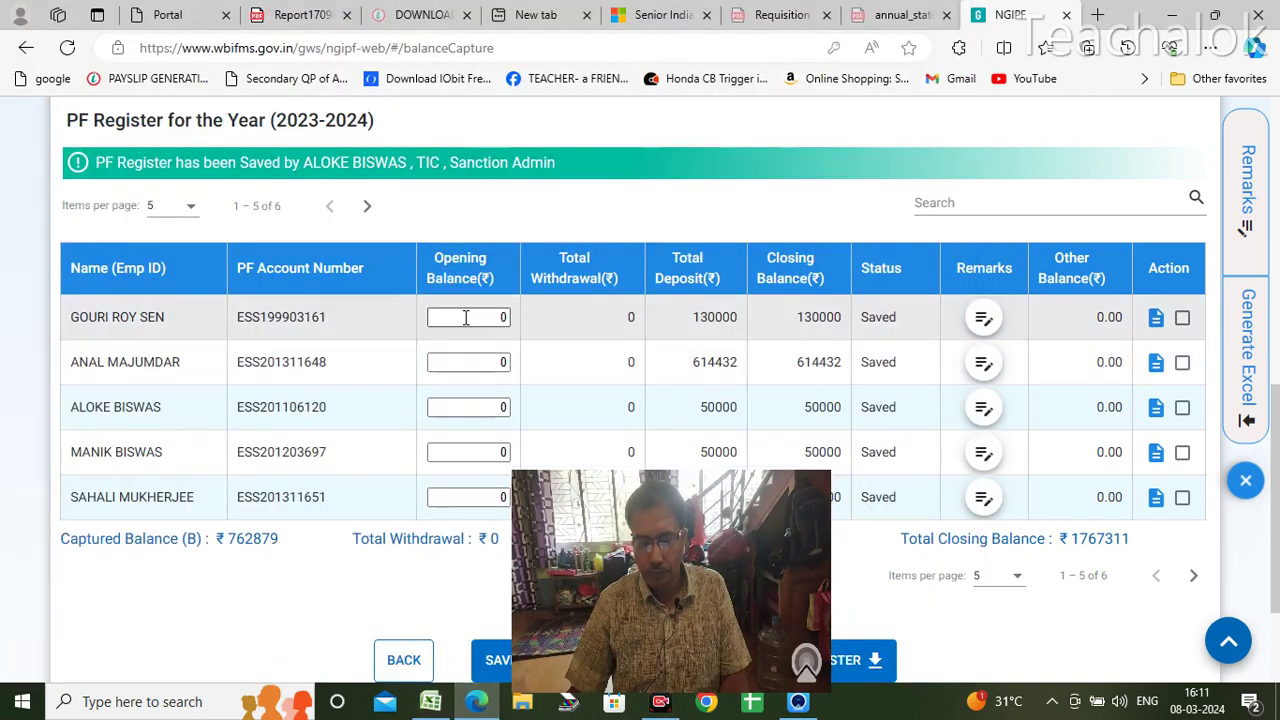
{"action": "right_click", "coordinate": [463, 320]}
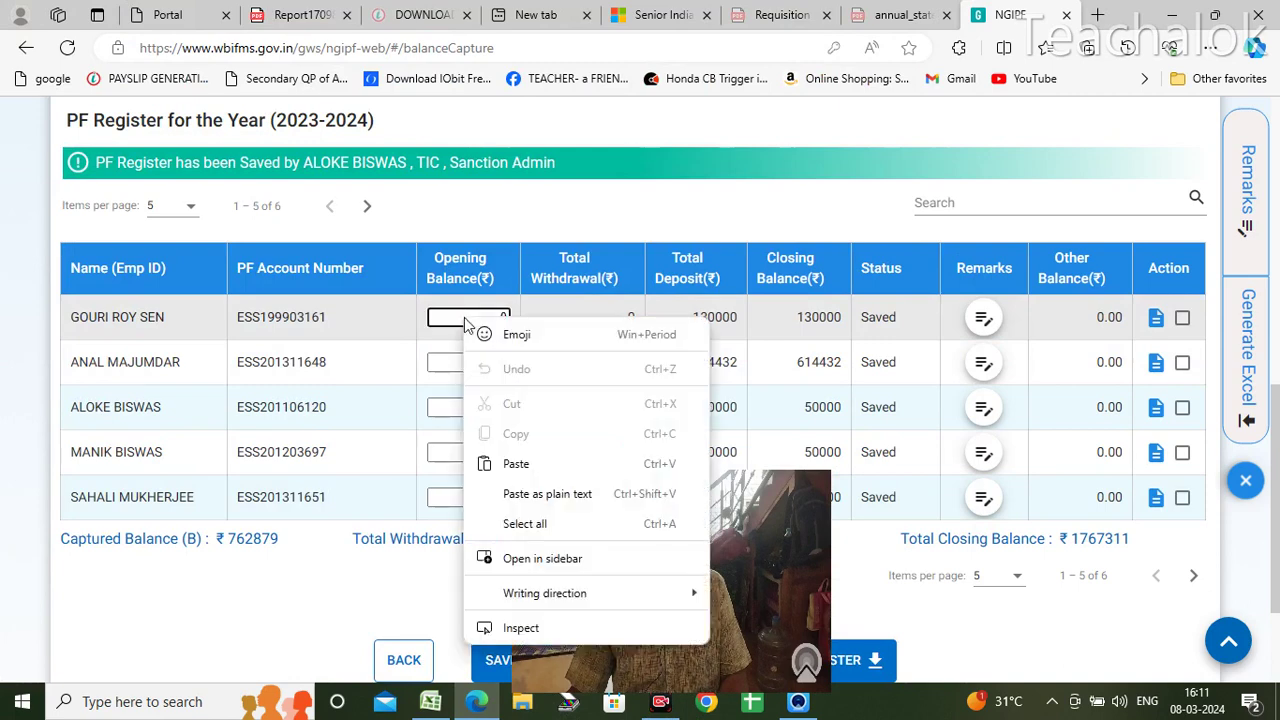
{"action": "left_click", "coordinate": [516, 463]}
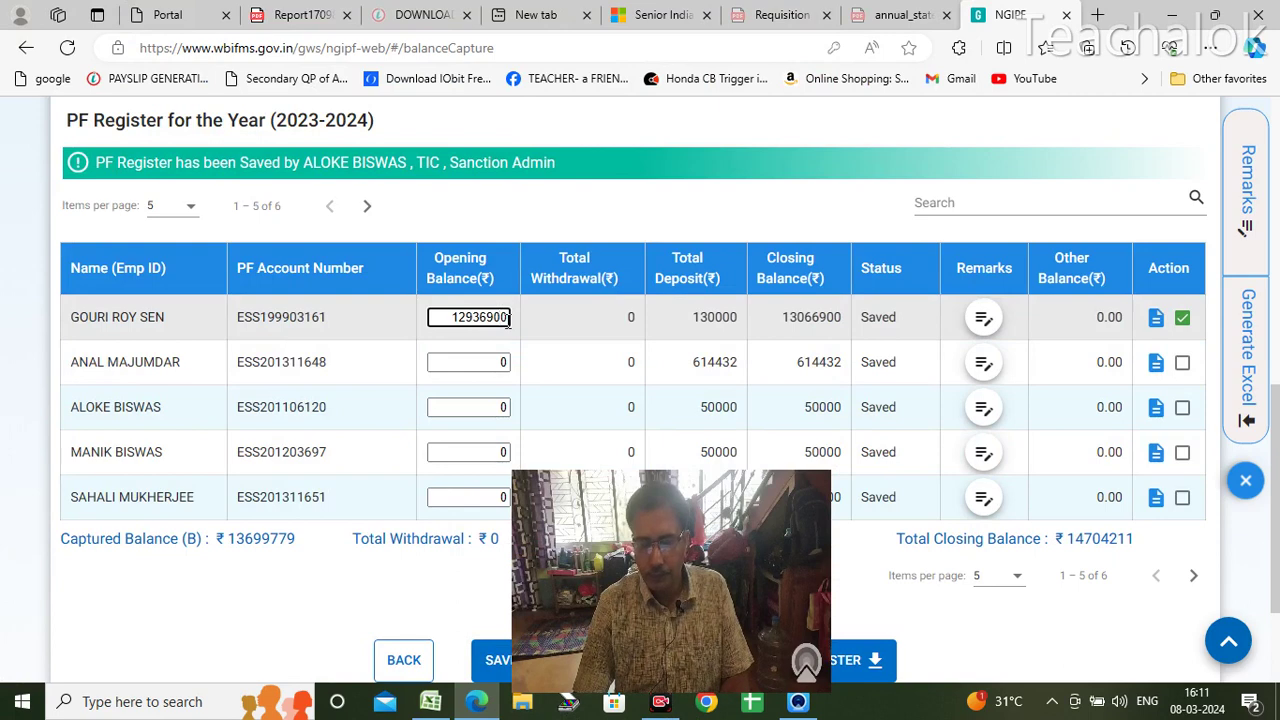
{"action": "key", "text": "BackSpace"}
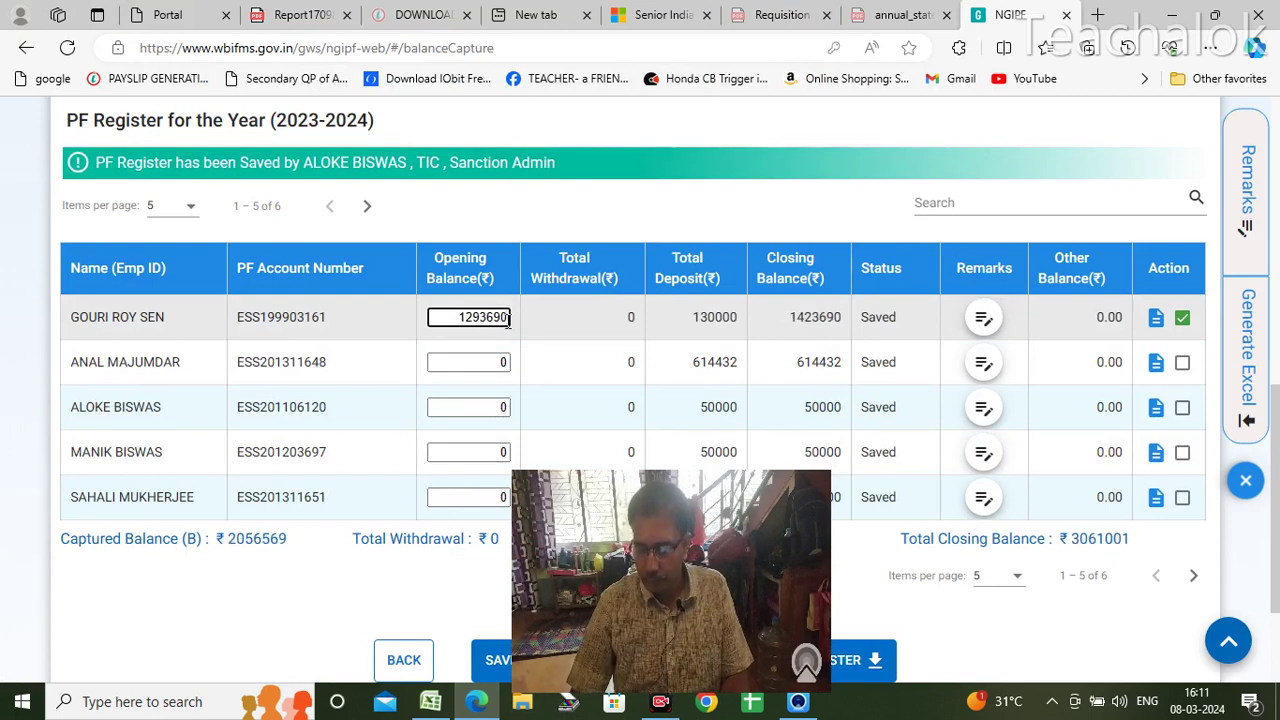
Step: Copy the Total from cell E3 of the Excel workbook into the second employee's Opening Balance in the PF register, entered as 35621
{"action": "left_click", "coordinate": [505, 362]}
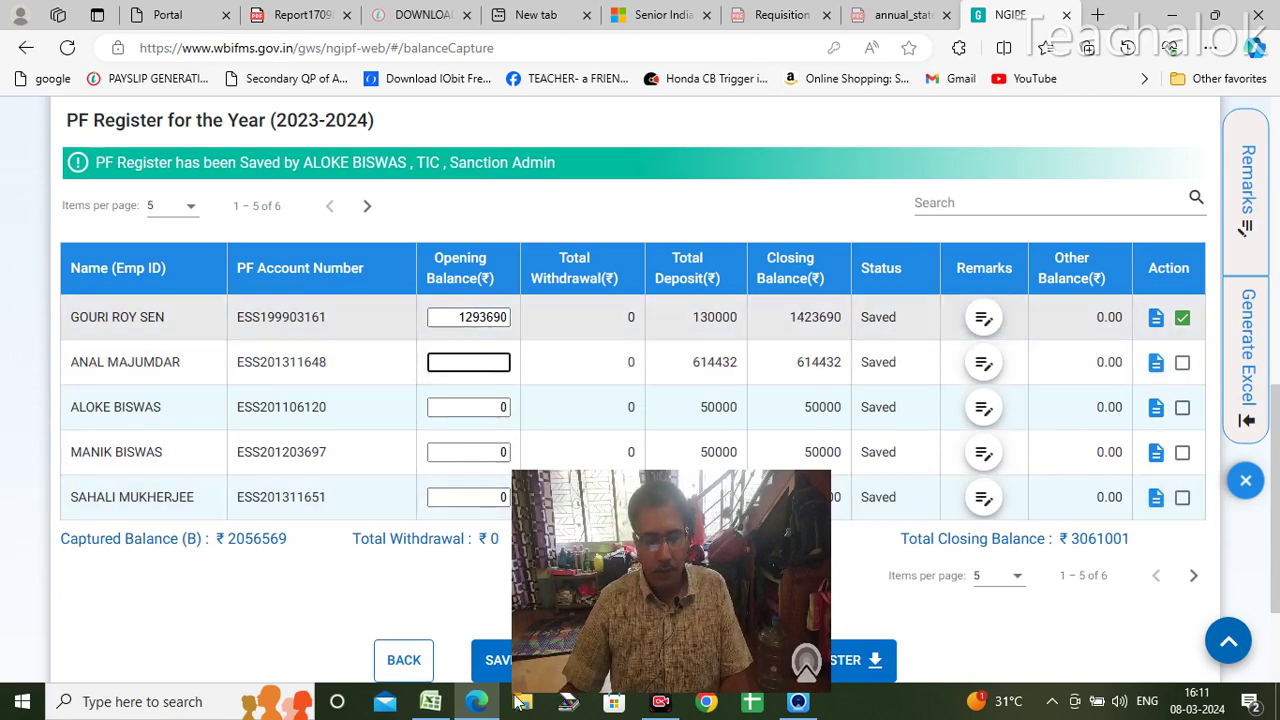
{"action": "left_click", "coordinate": [430, 701]}
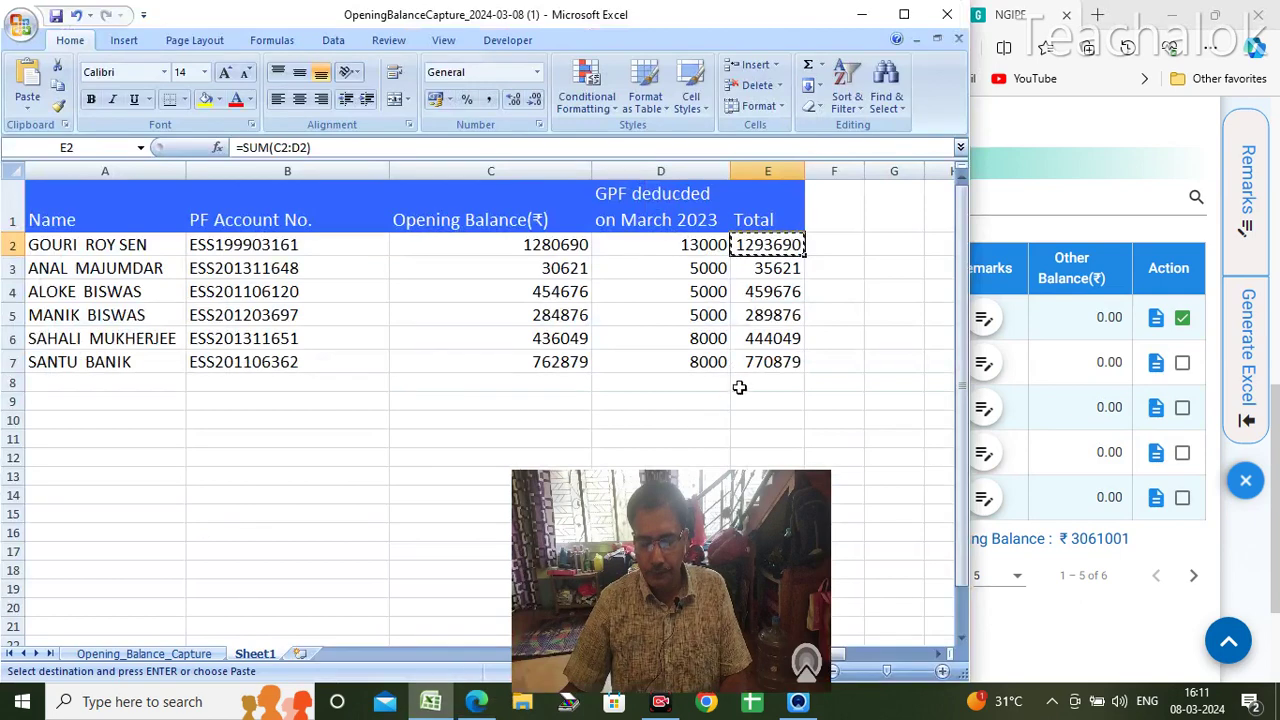
{"action": "left_click", "coordinate": [744, 269]}
{"action": "right_click", "coordinate": [744, 269]}
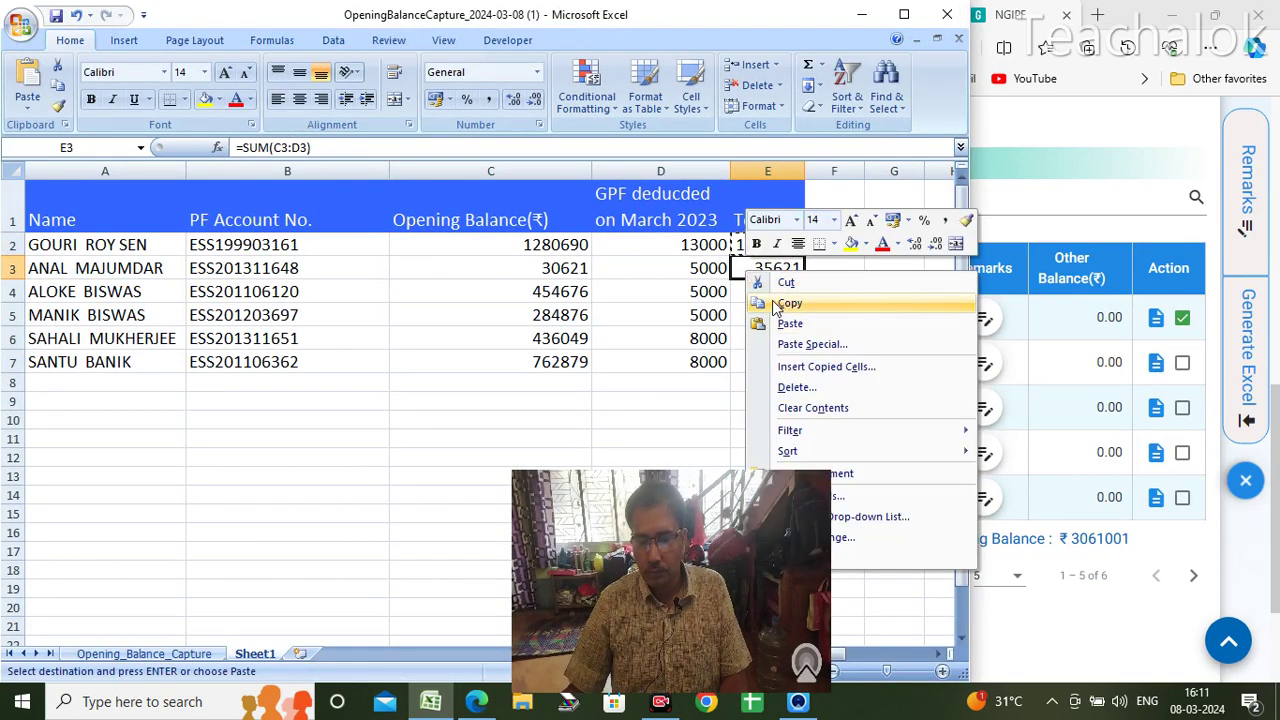
{"action": "left_click", "coordinate": [780, 303]}
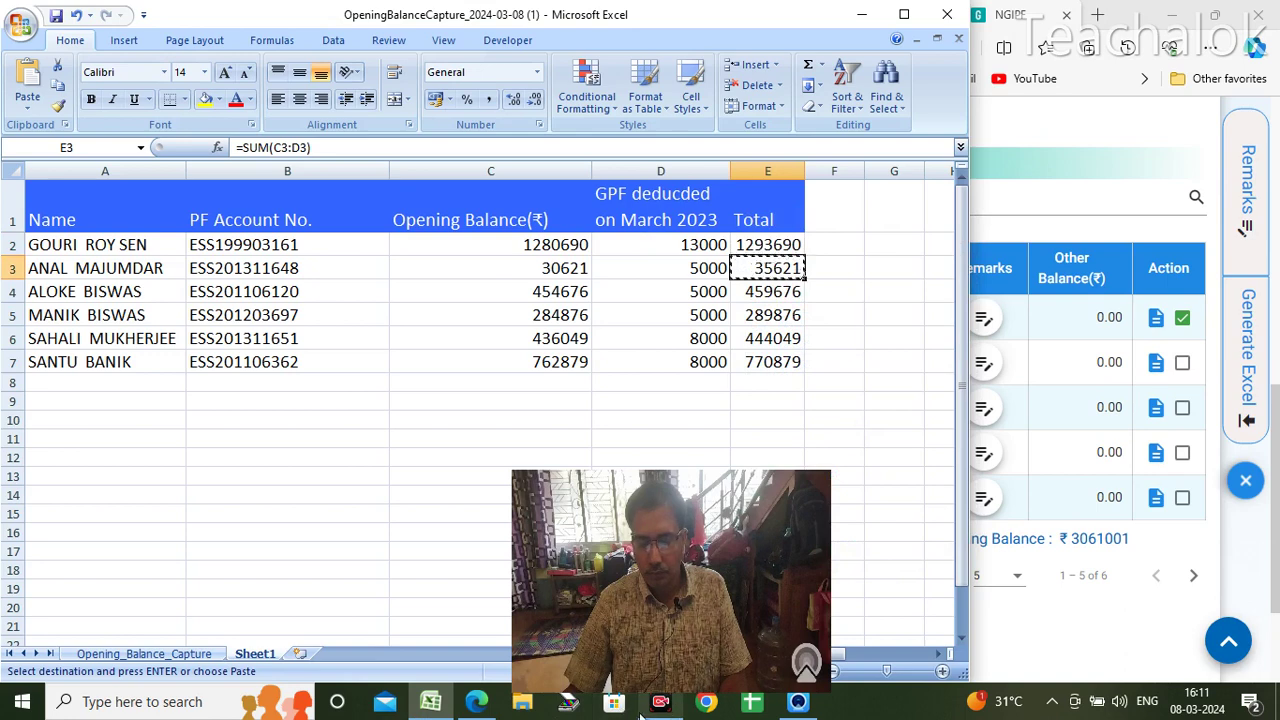
{"action": "left_click", "coordinate": [476, 703]}
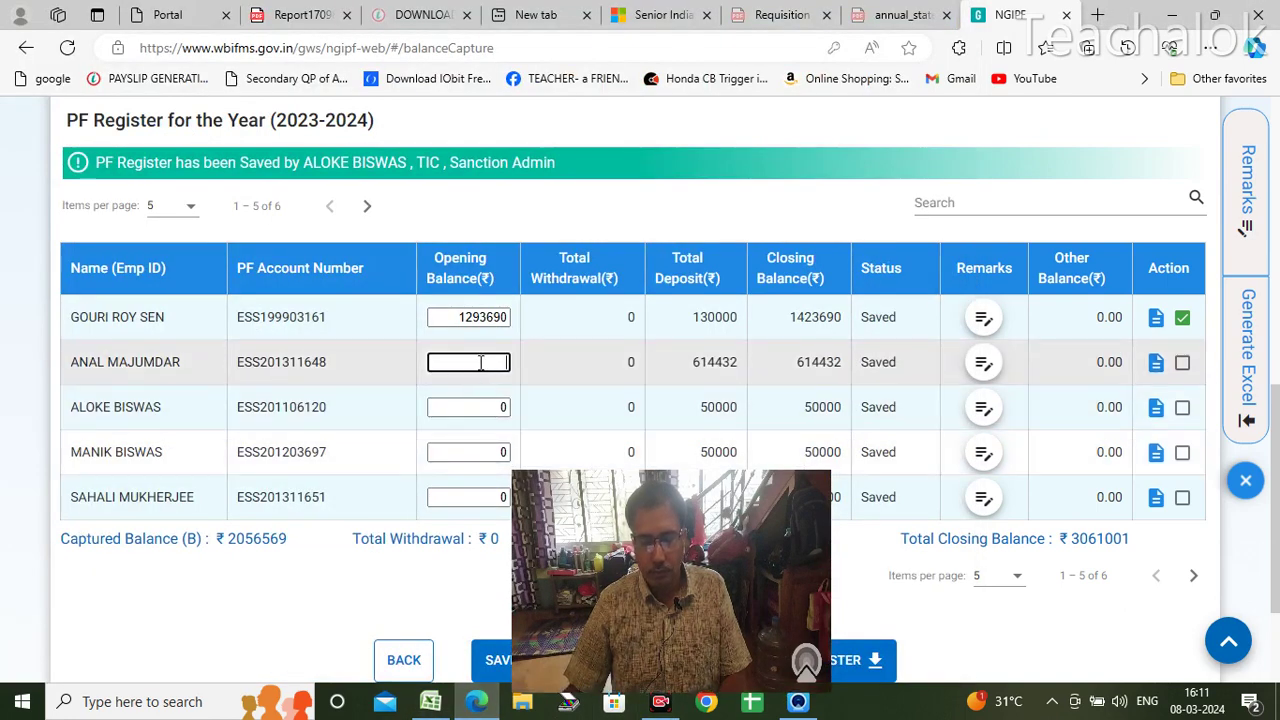
{"action": "right_click", "coordinate": [481, 362]}
{"action": "left_click", "coordinate": [530, 186]}
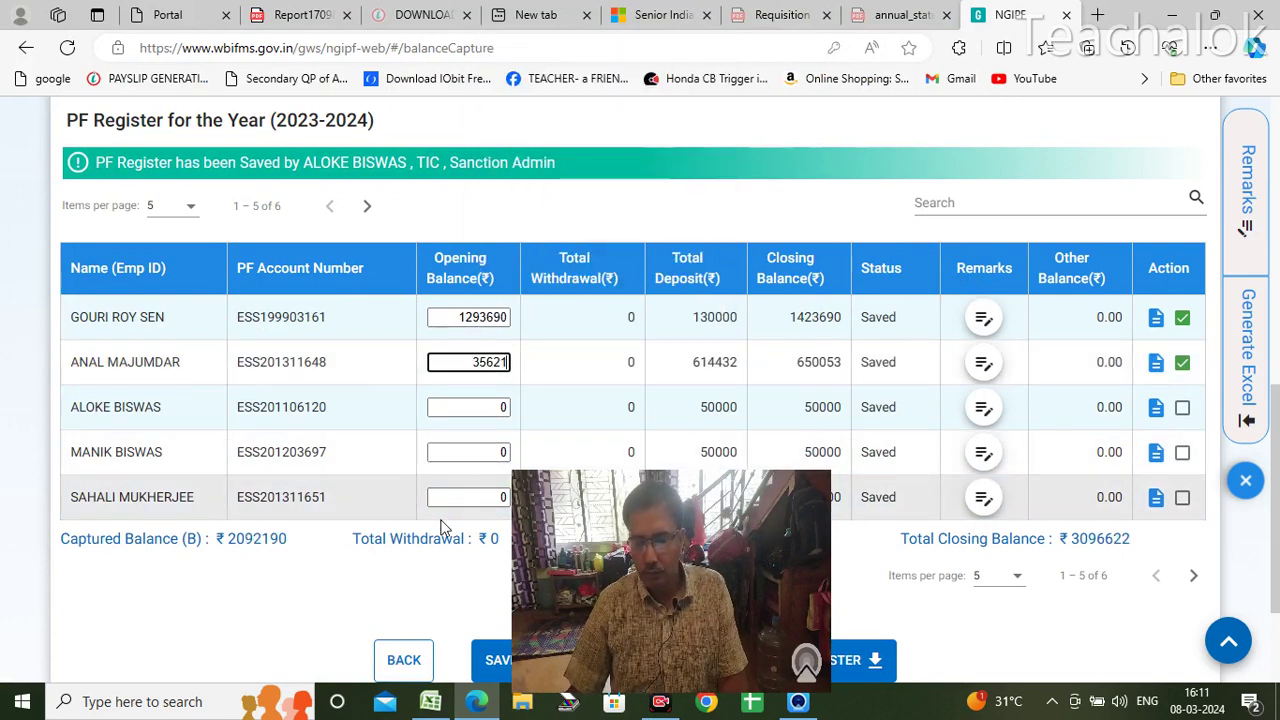
{"action": "key", "text": "Tab"}
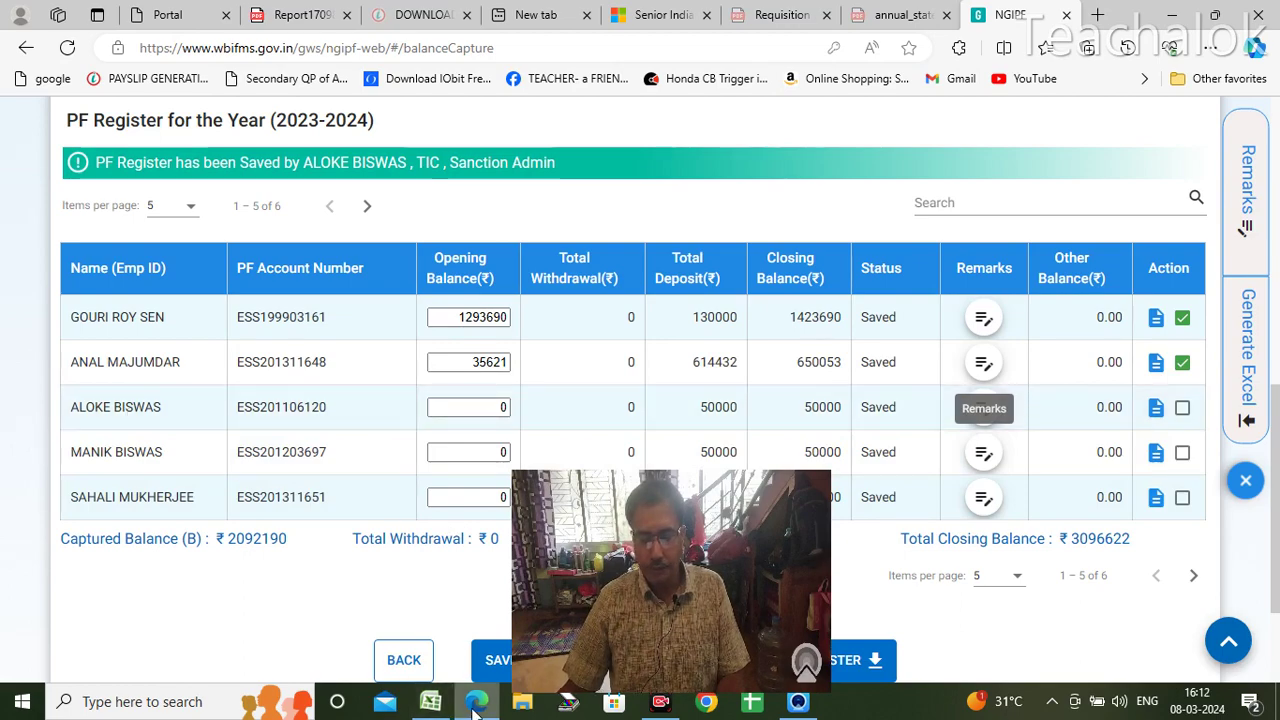
Step: Copy the Total from cell E4 of the Excel workbook into the third employee's Opening Balance in the PF register, entered as 459676
{"action": "key", "text": "alt+Tab"}
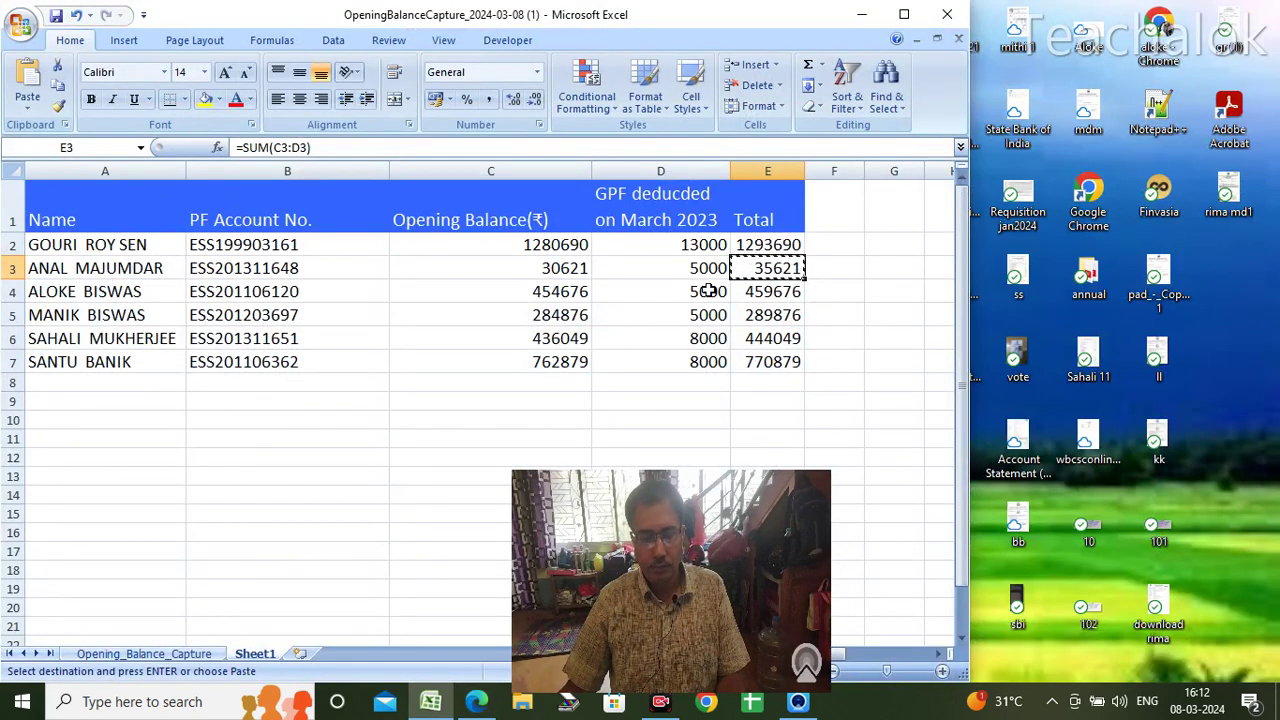
{"action": "left_click", "coordinate": [770, 292]}
{"action": "right_click", "coordinate": [768, 293]}
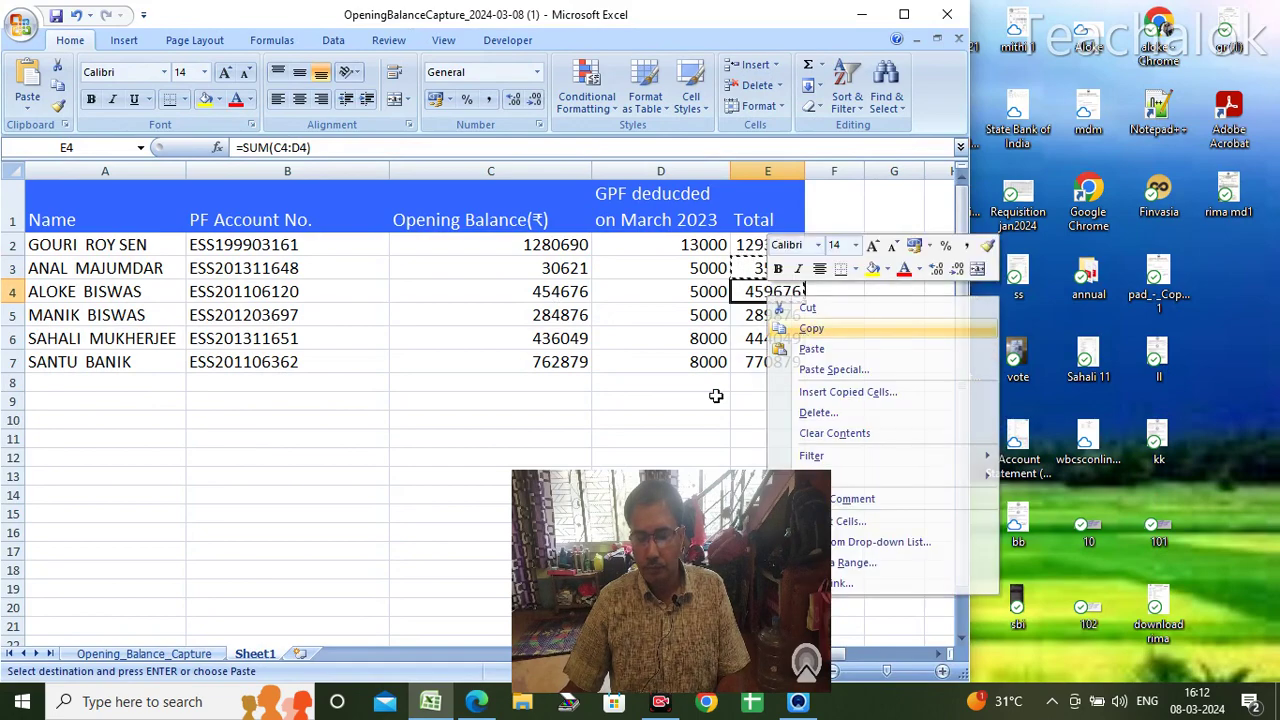
{"action": "key", "text": "Return"}
{"action": "key", "text": "alt+Tab"}
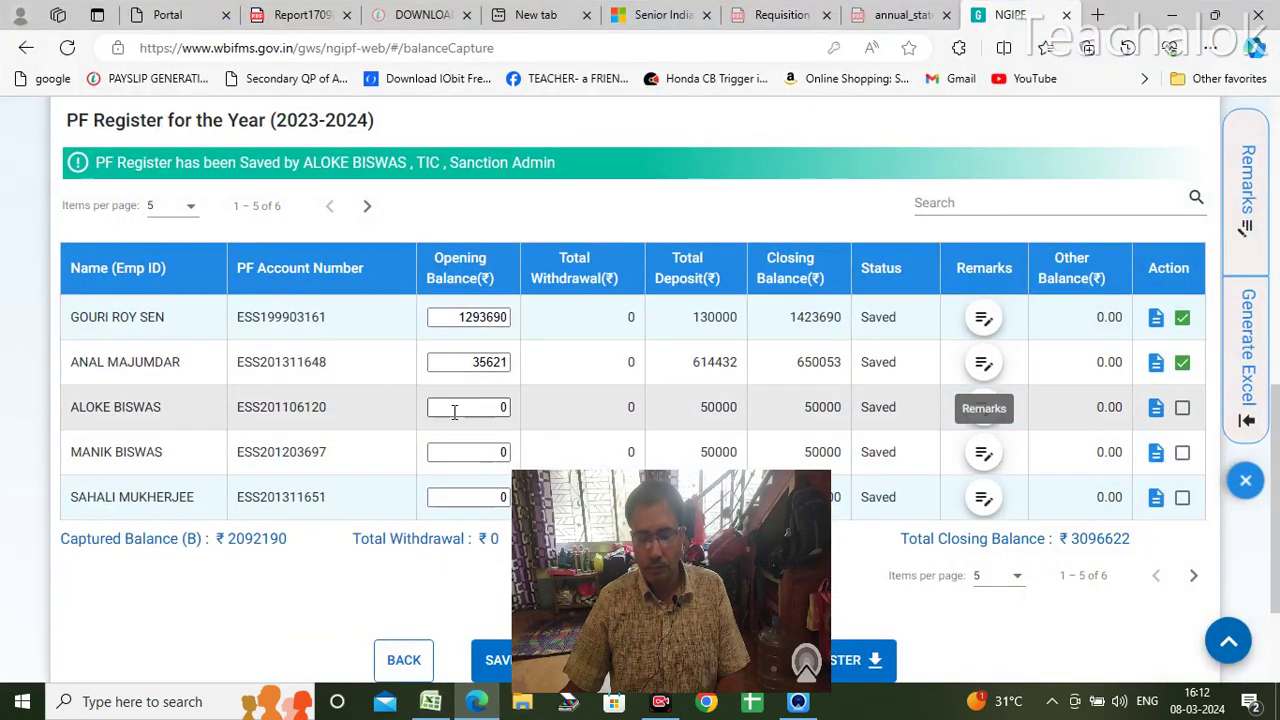
{"action": "left_click", "coordinate": [508, 409]}
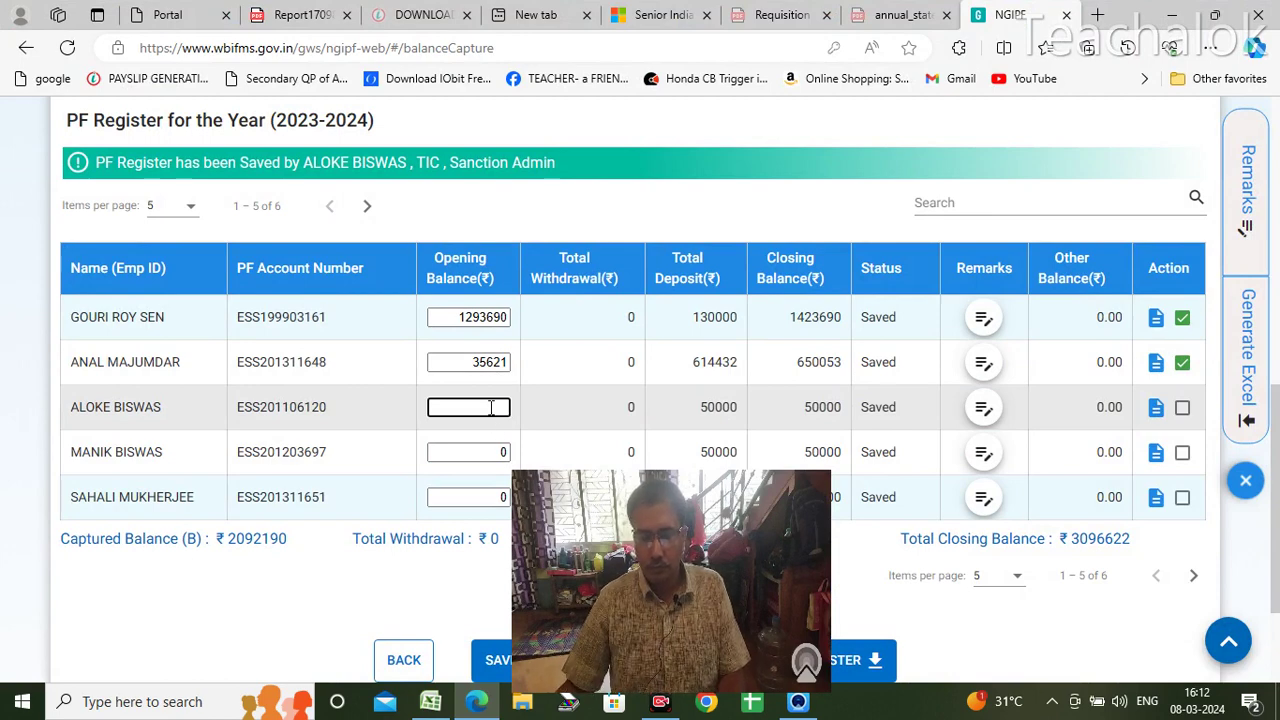
{"action": "right_click", "coordinate": [491, 407]}
{"action": "left_click", "coordinate": [550, 228]}
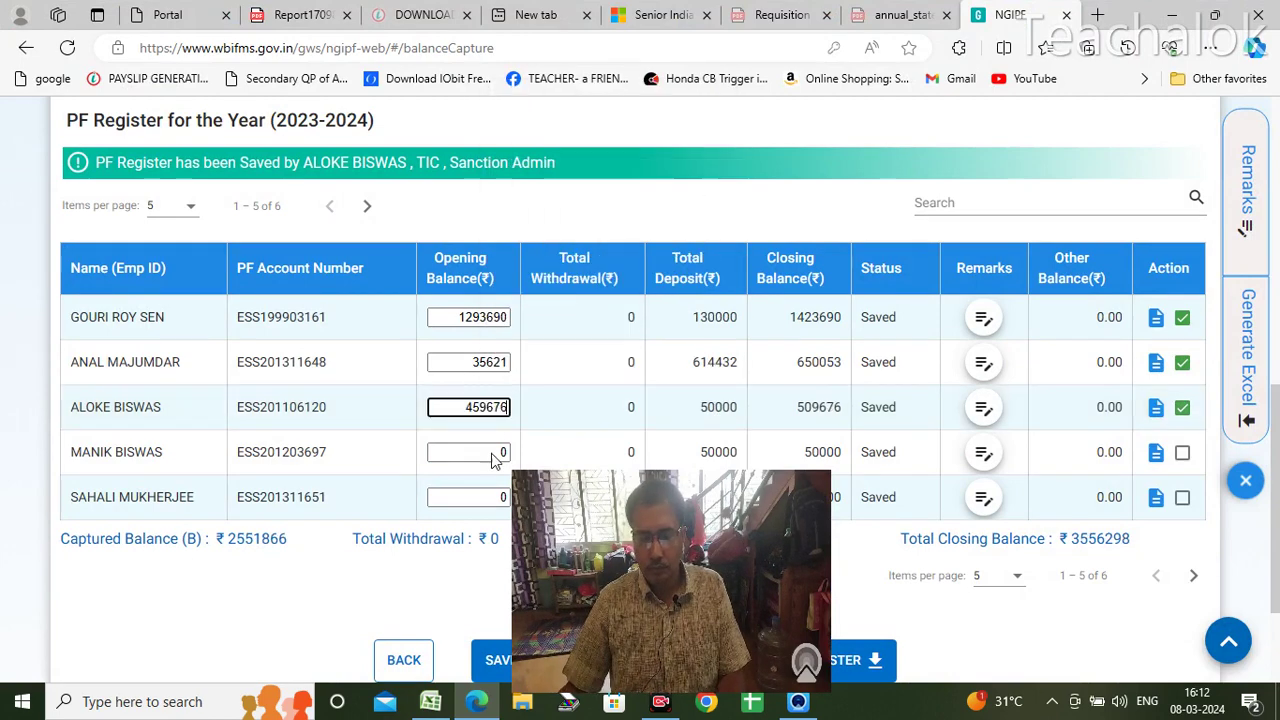
{"action": "key", "text": "Tab"}
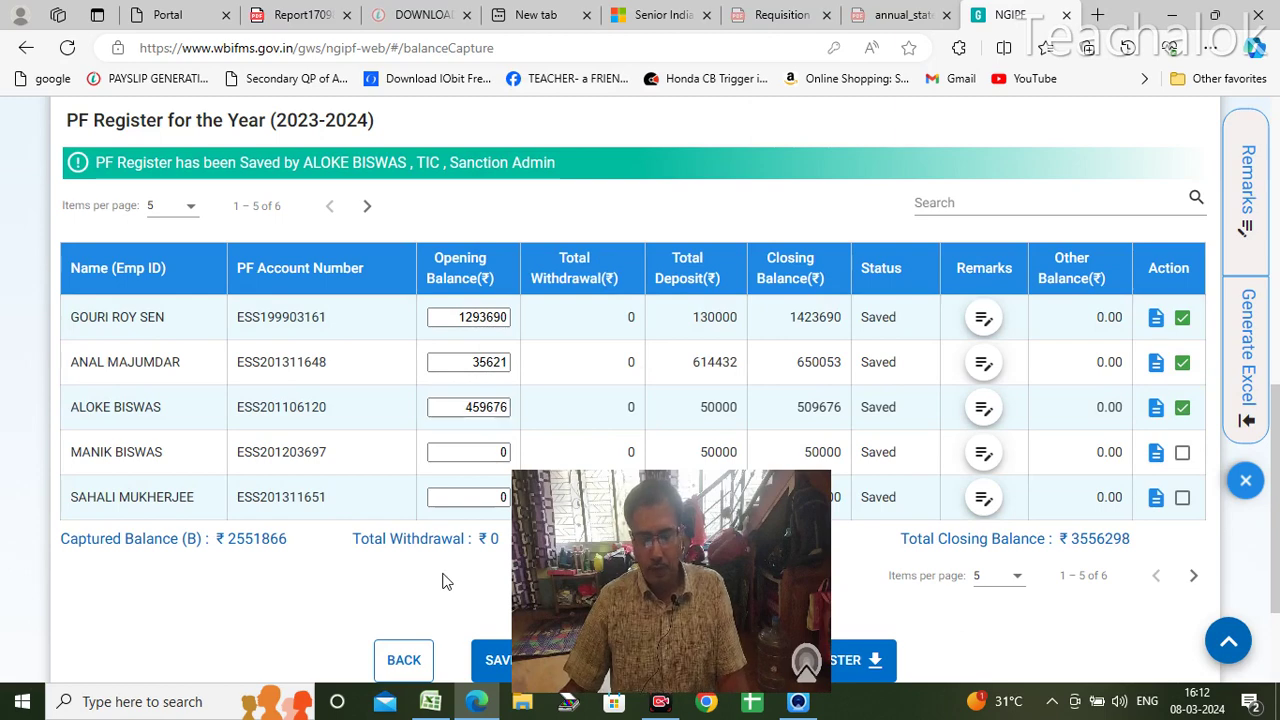
Step: Replace the fourth employee's Opening Balance in the PF register with the Total copied from cell E5 of the Excel workbook, 289876
{"action": "left_click", "coordinate": [499, 451]}
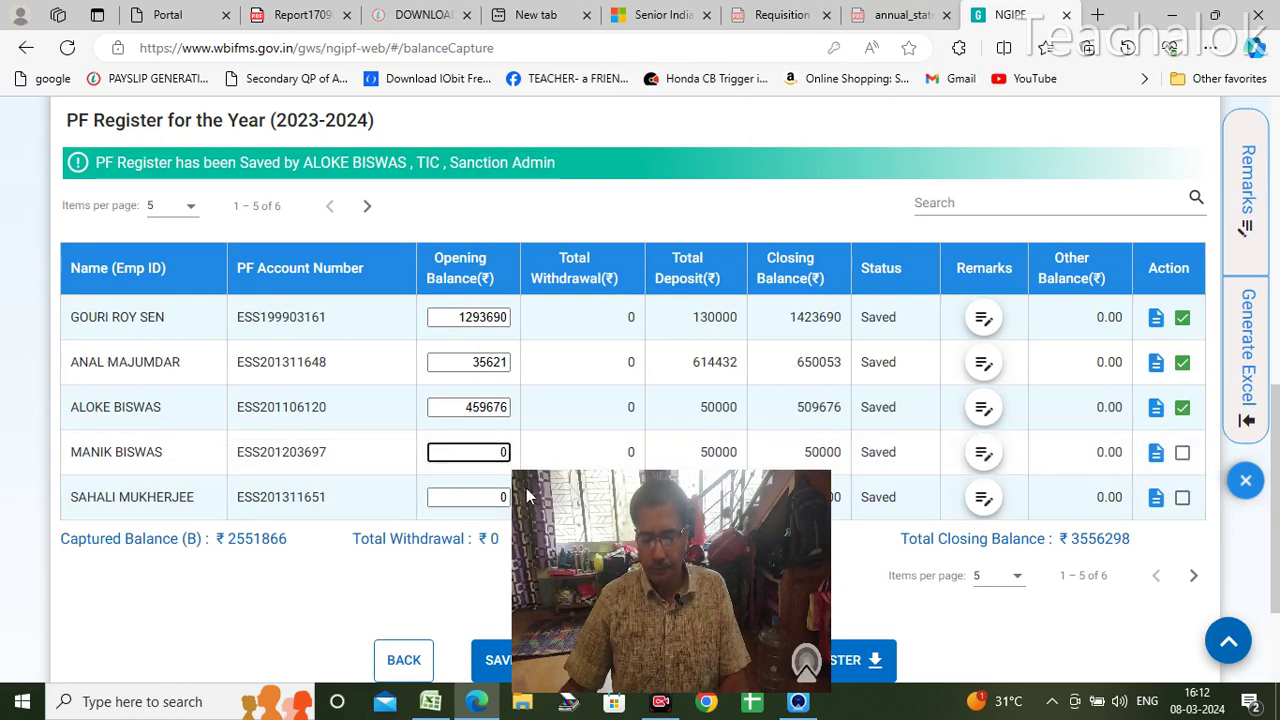
{"action": "key", "text": "BackSpace"}
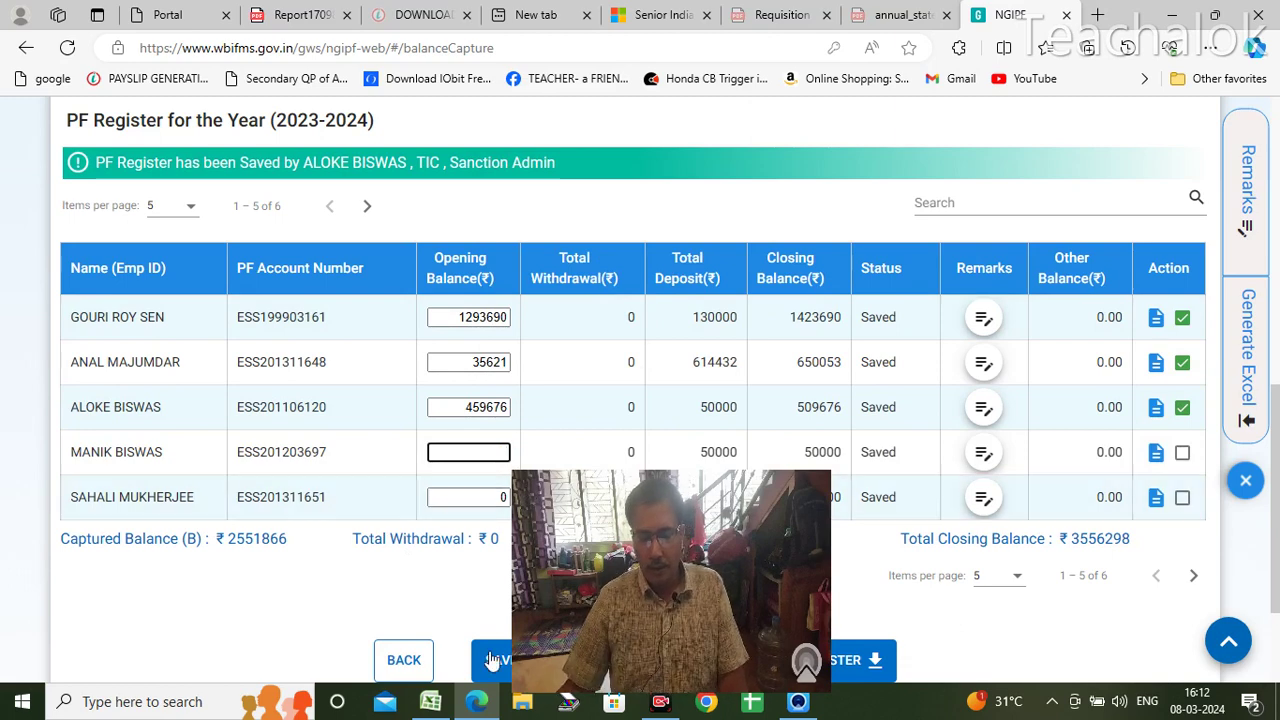
{"action": "left_click", "coordinate": [430, 702]}
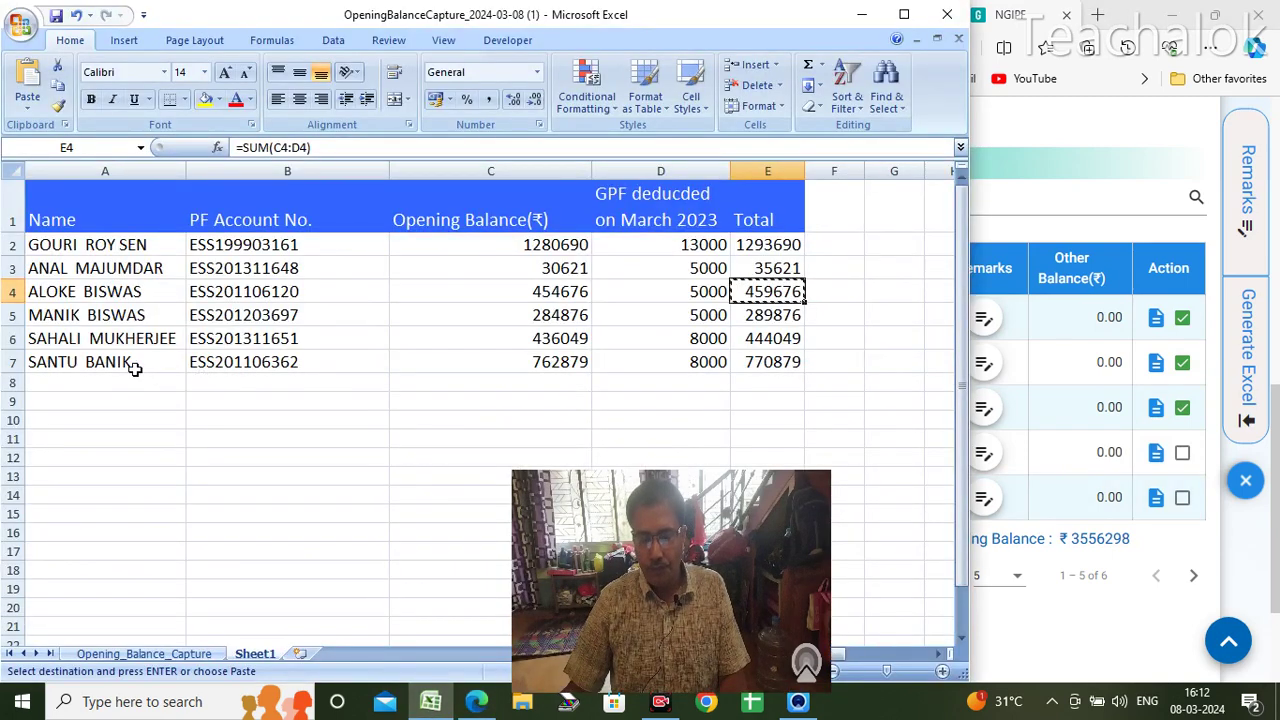
{"action": "right_click", "coordinate": [756, 318]}
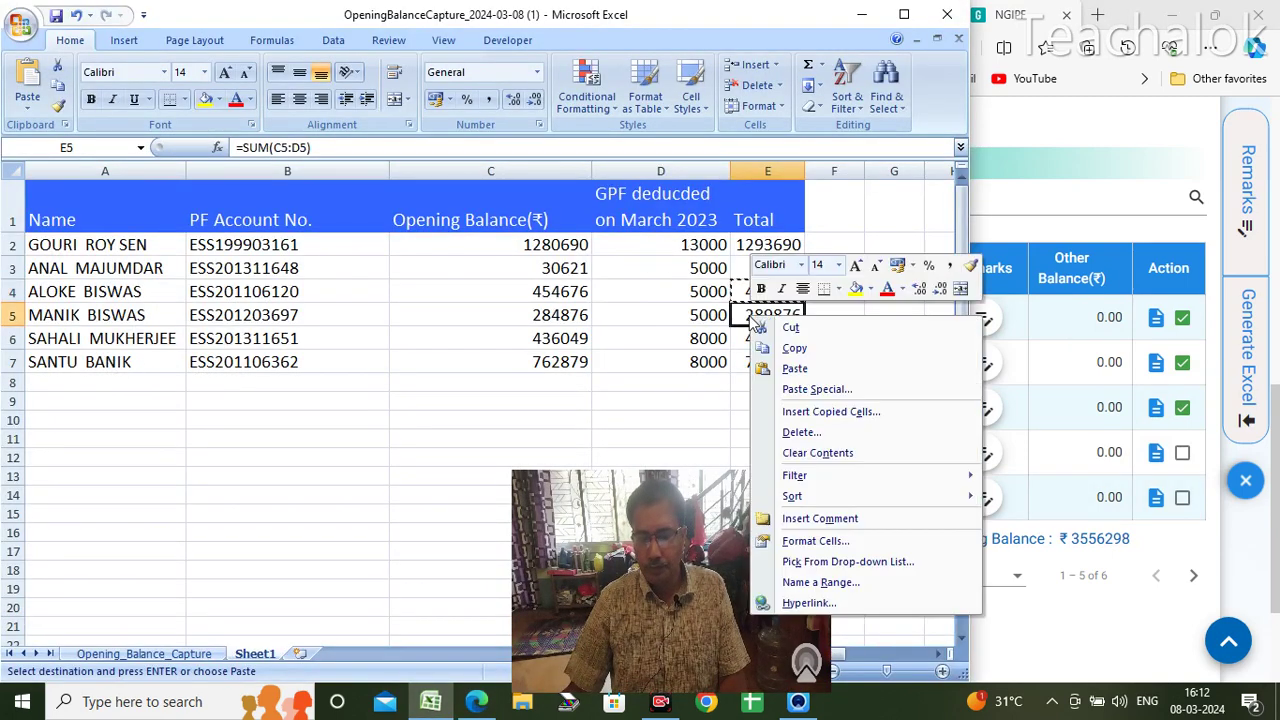
{"action": "left_click", "coordinate": [800, 348]}
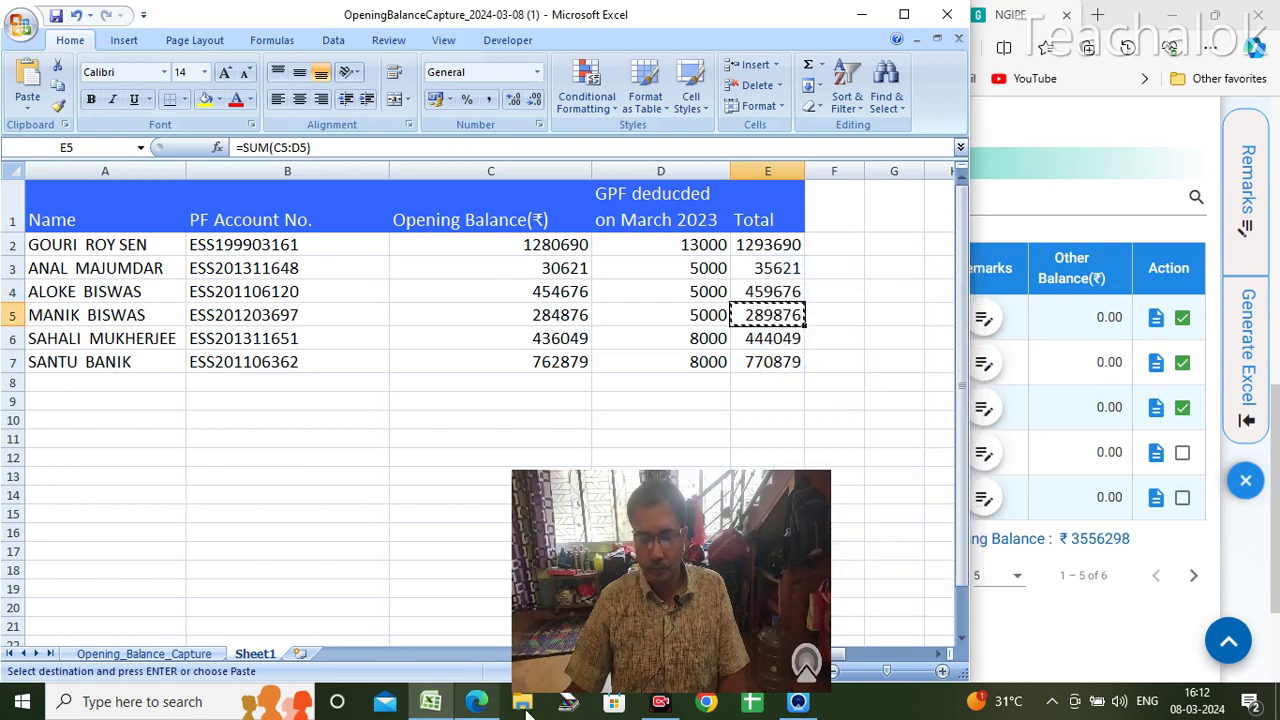
{"action": "left_click", "coordinate": [476, 702]}
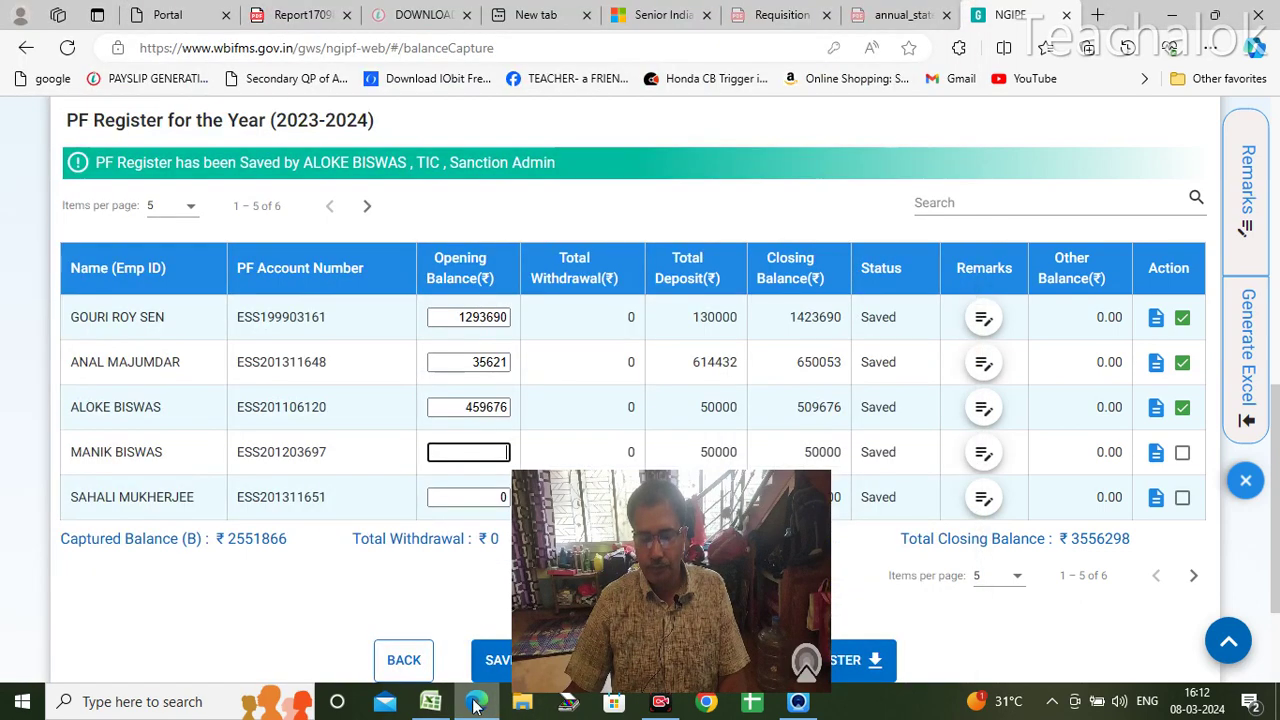
{"action": "right_click", "coordinate": [487, 452]}
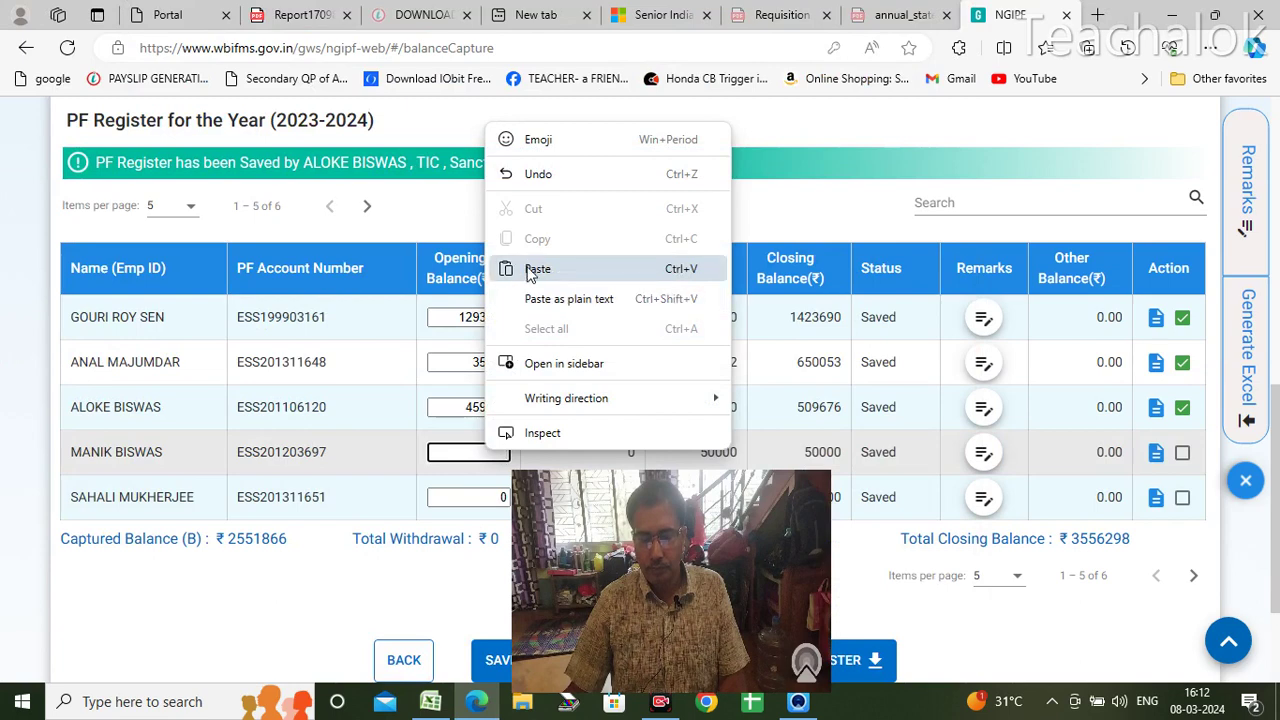
{"action": "left_click", "coordinate": [530, 268]}
{"action": "key", "text": "Tab"}
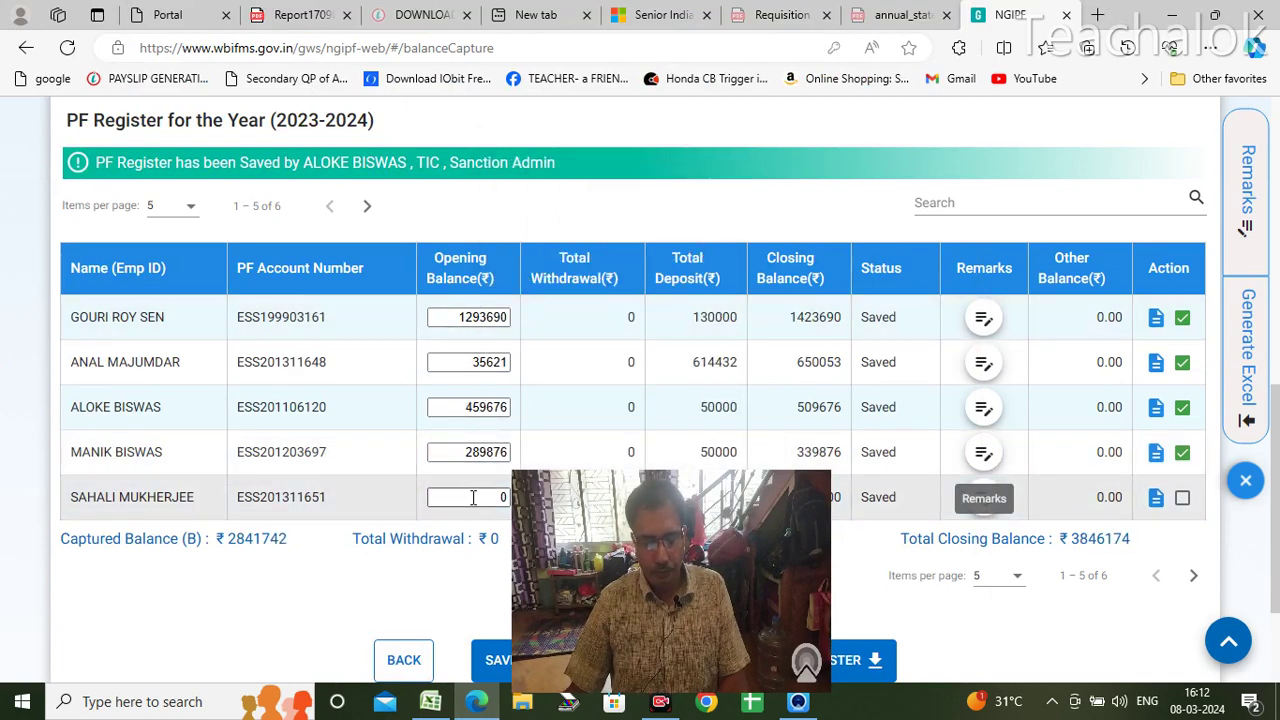
Step: Clear the fifth employee's Opening Balance in the PF register and fill it with 444049, copied from cell E6 of the Excel workbook
{"action": "left_click", "coordinate": [505, 497]}
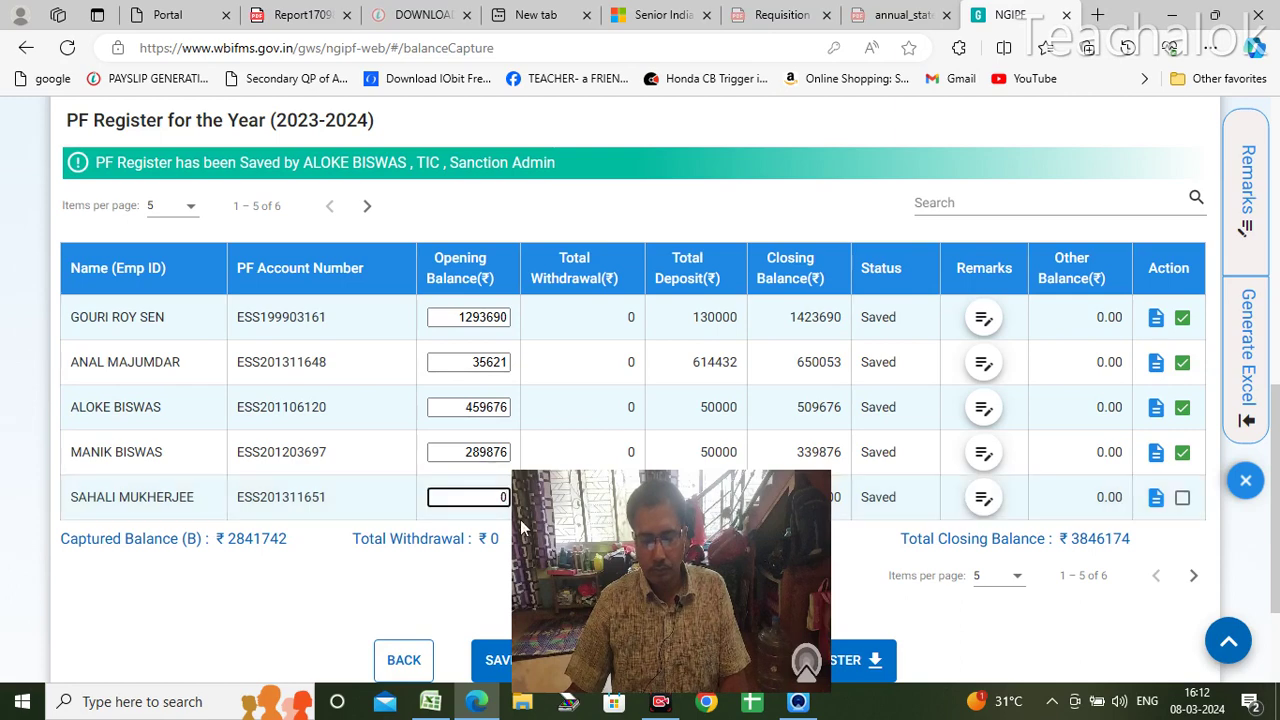
{"action": "left_click", "coordinate": [430, 701]}
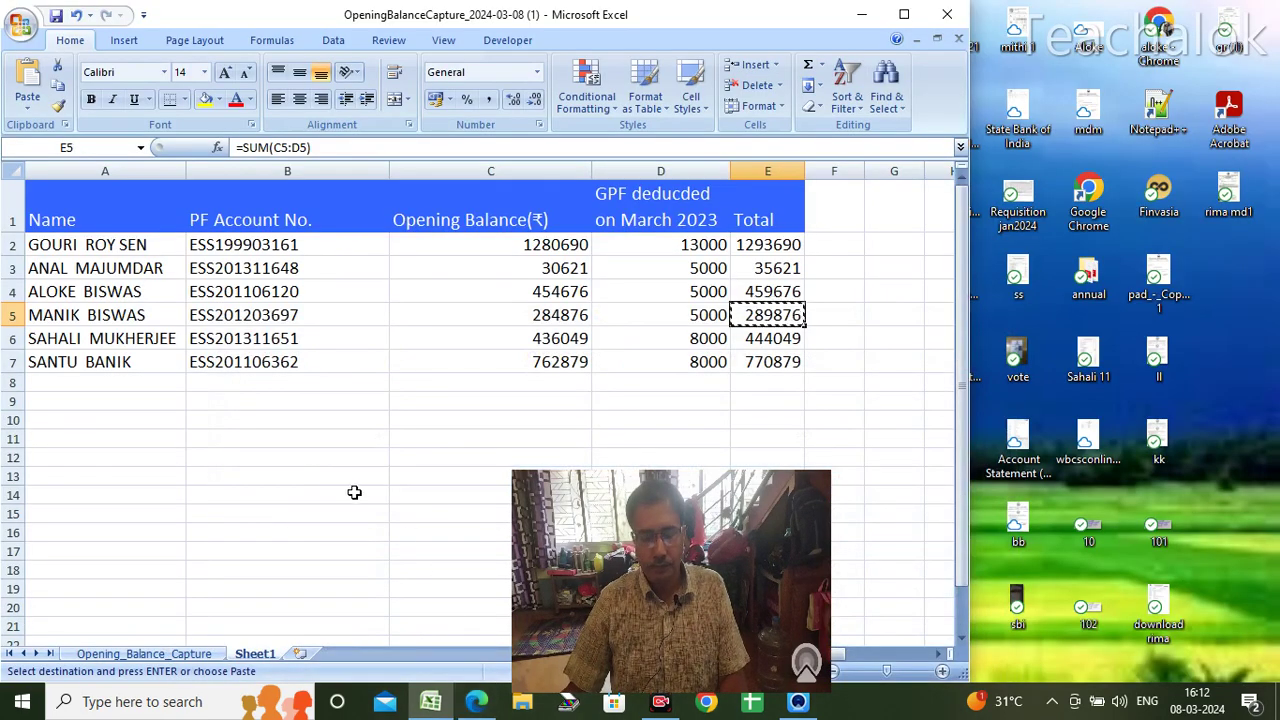
{"action": "left_click", "coordinate": [750, 340]}
{"action": "right_click", "coordinate": [752, 340]}
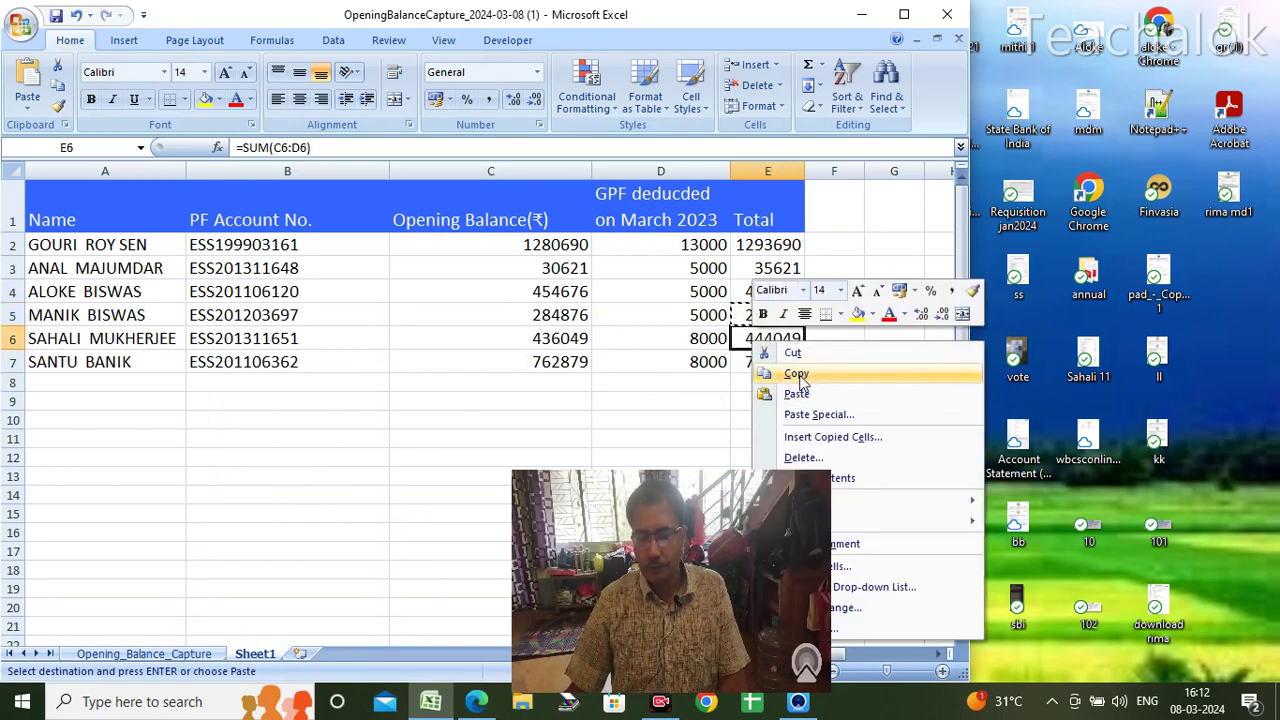
{"action": "left_click", "coordinate": [797, 375]}
{"action": "left_click", "coordinate": [478, 706]}
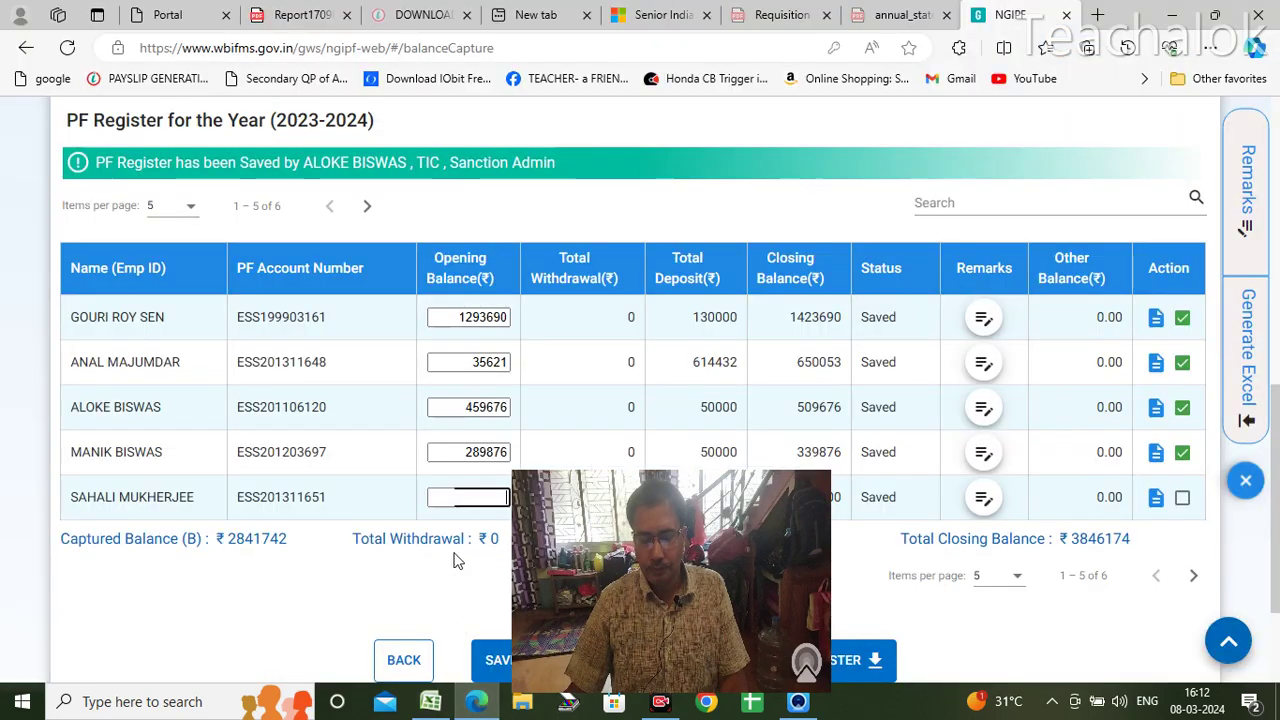
{"action": "right_click", "coordinate": [455, 496]}
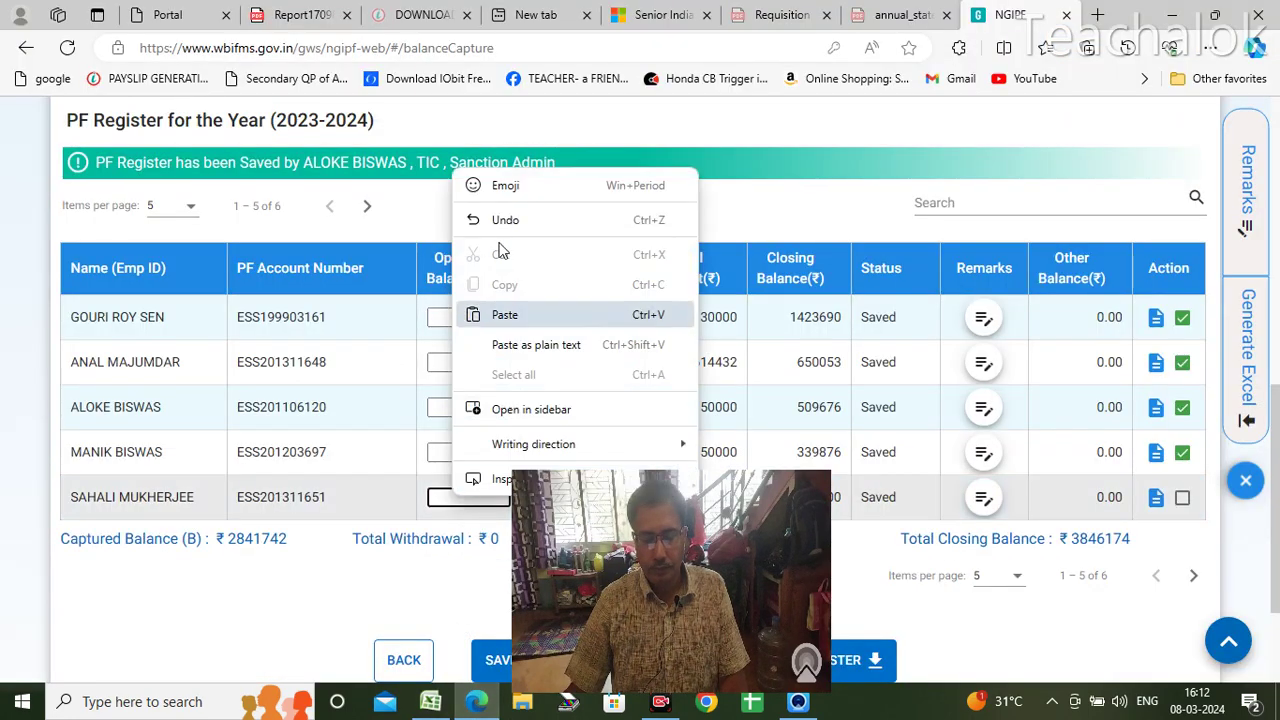
{"action": "left_click", "coordinate": [504, 315]}
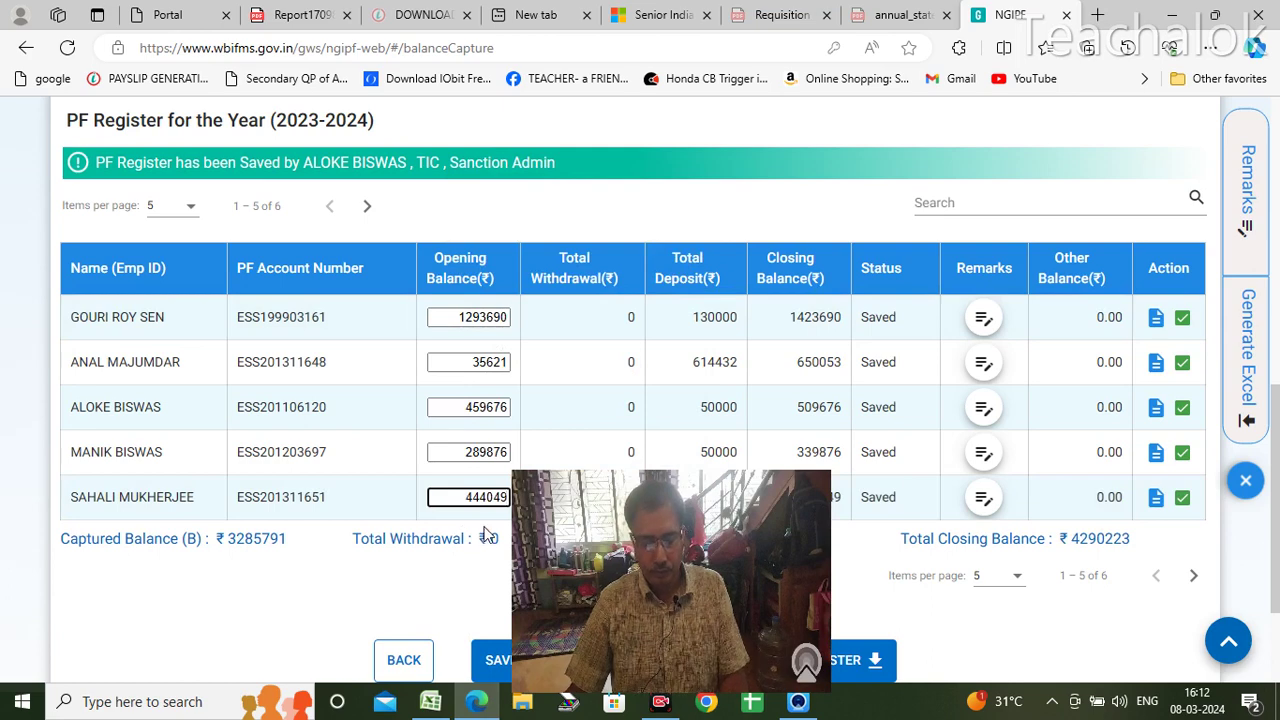
Step: Set the PF register table to show 10 items per page
{"action": "scroll", "coordinate": [1017, 519], "scroll_direction": "down", "scroll_amount": 1}
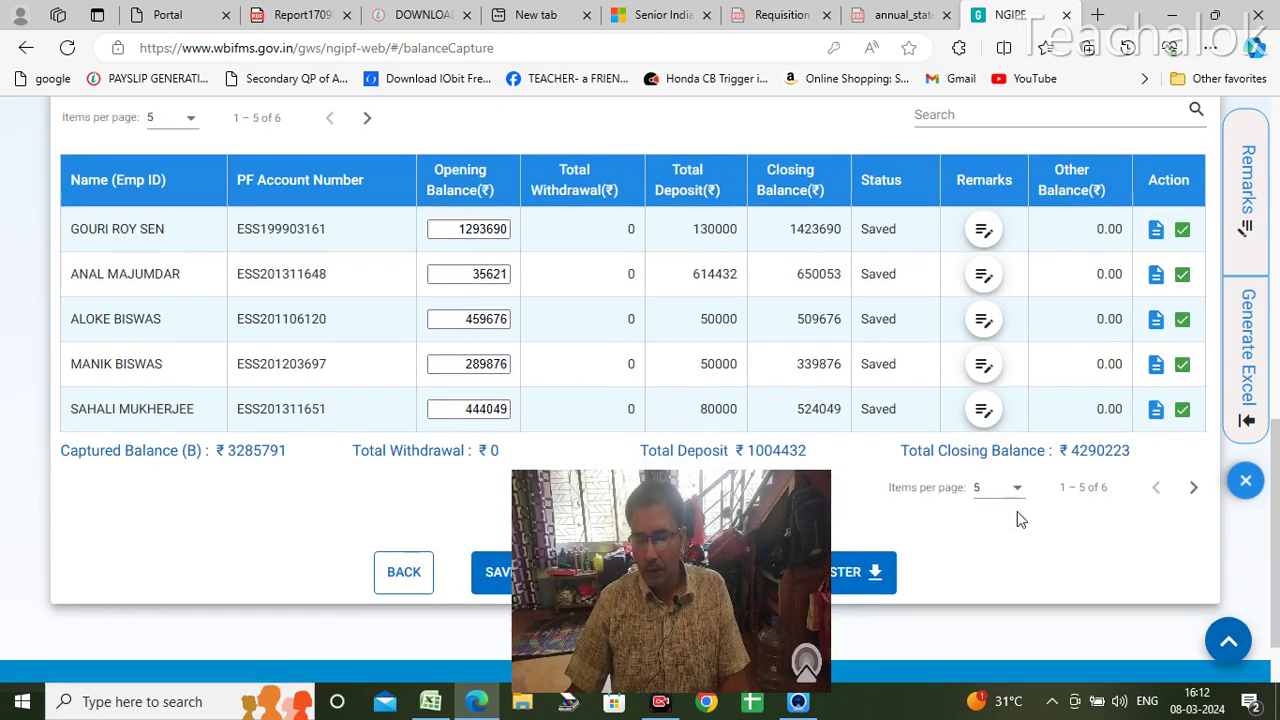
{"action": "scroll", "coordinate": [1017, 511], "scroll_direction": "down", "scroll_amount": 1}
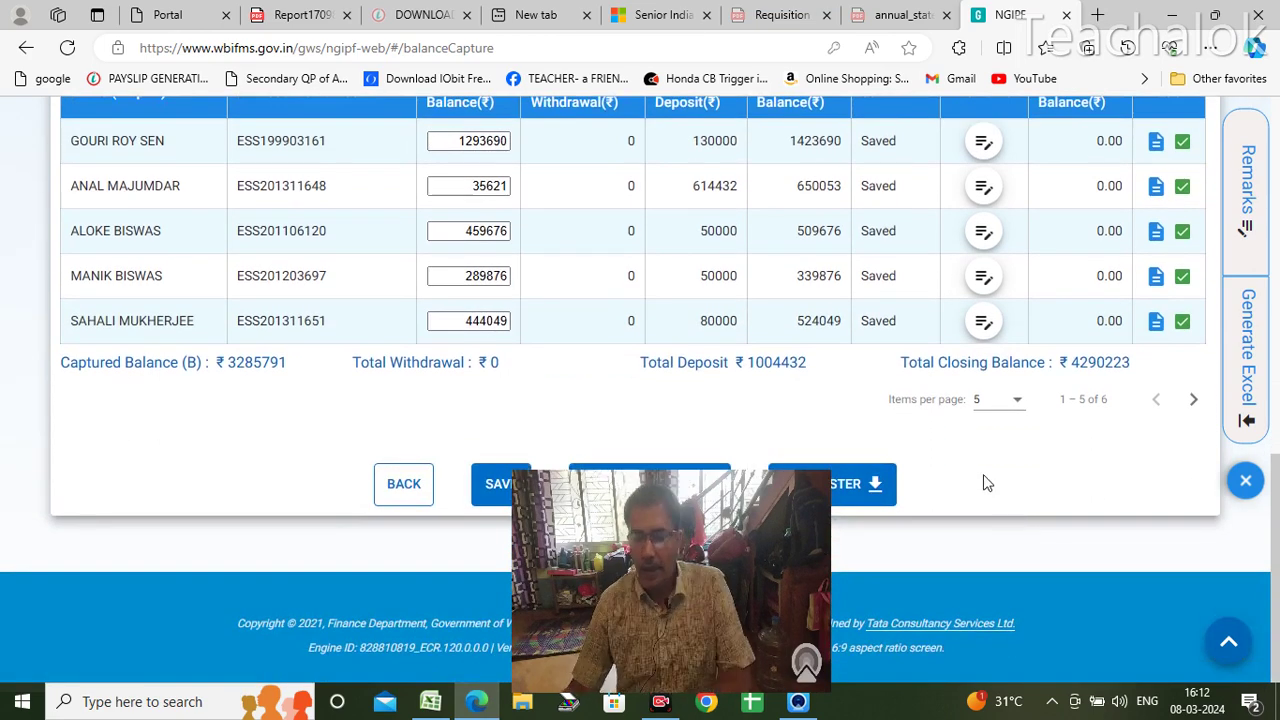
{"action": "left_click", "coordinate": [1018, 410]}
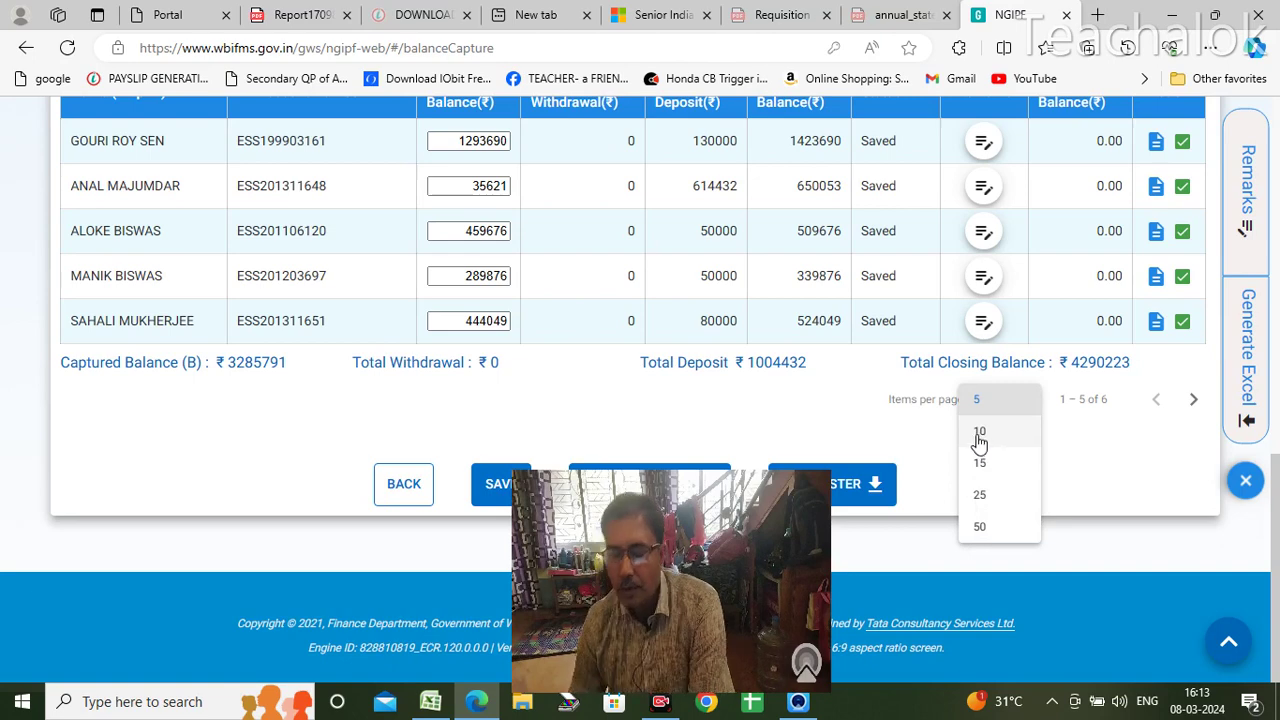
{"action": "left_click", "coordinate": [980, 440]}
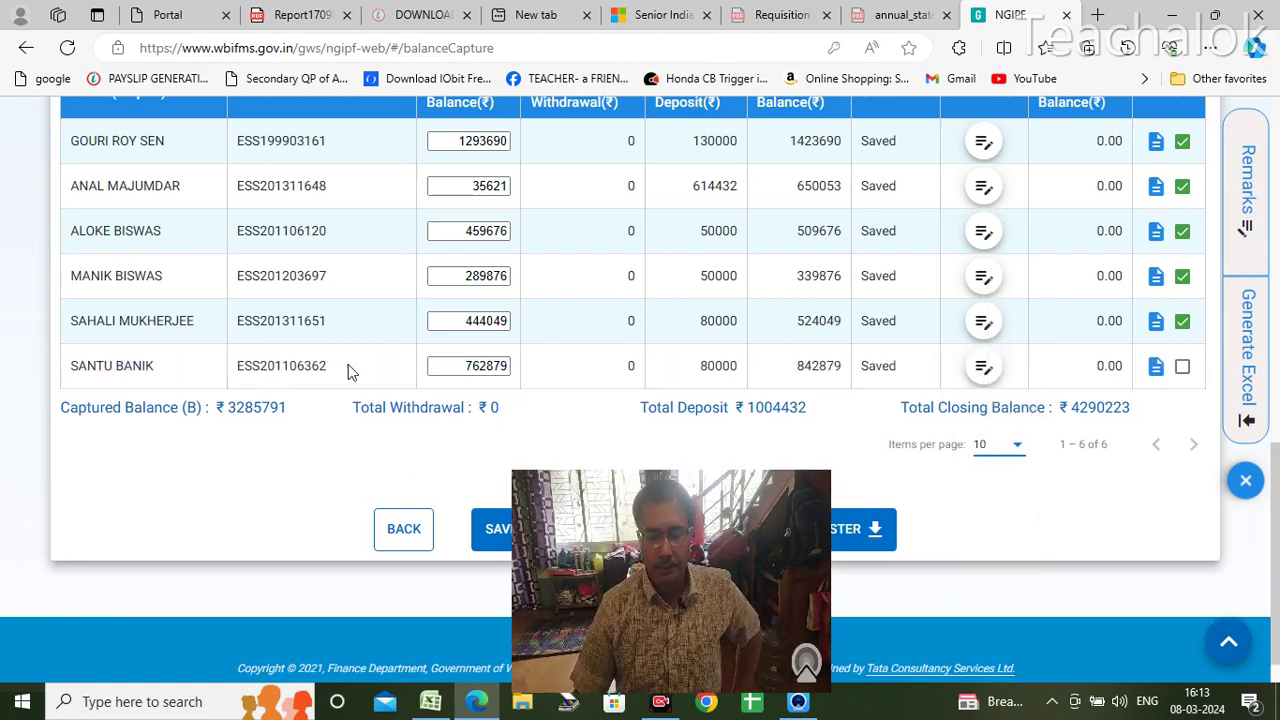
Step: Replace the sixth employee's Opening Balance in the PF register with 770879, copied from the Total in cell E7 of the Excel workbook
{"action": "left_click", "coordinate": [457, 364]}
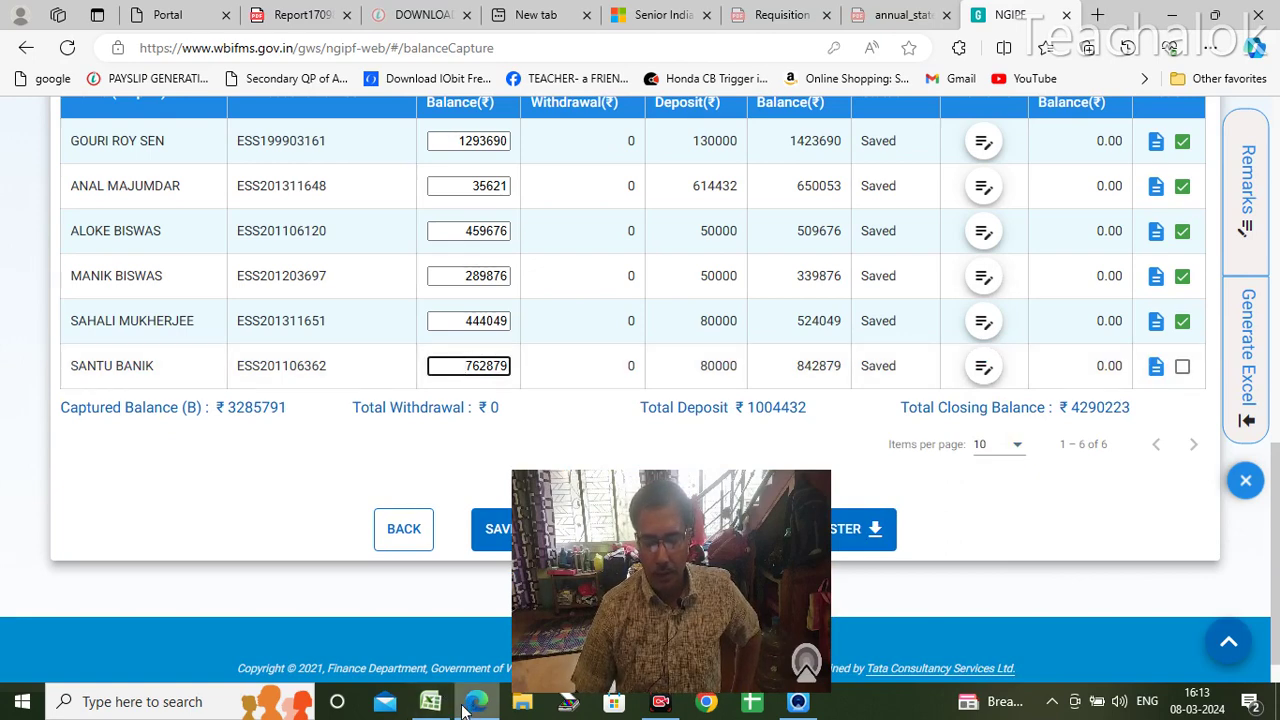
{"action": "left_click", "coordinate": [432, 703]}
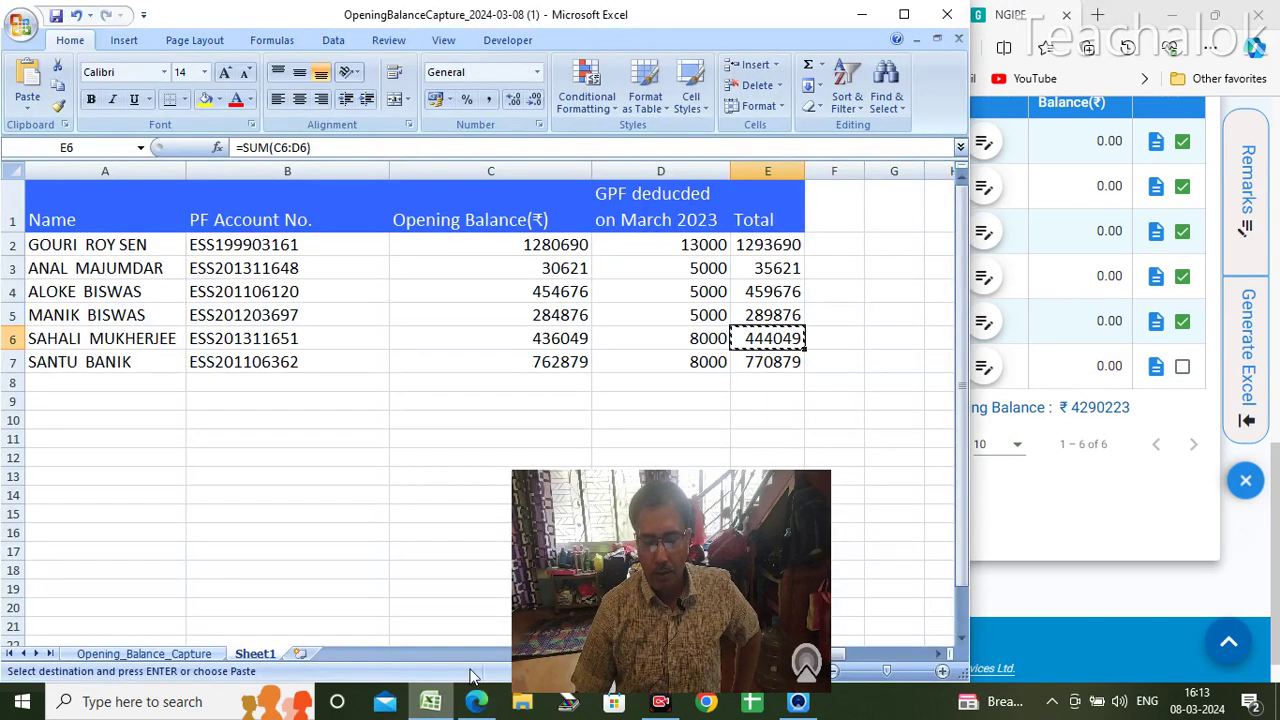
{"action": "left_click", "coordinate": [769, 366]}
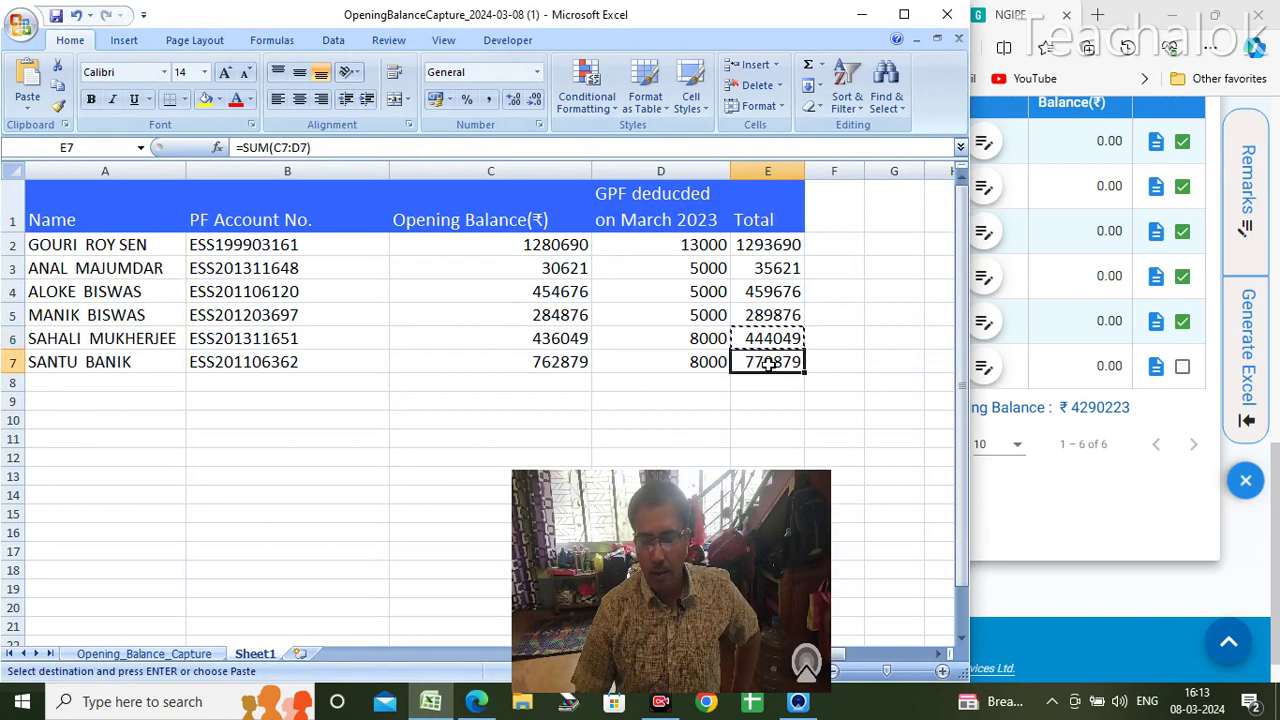
{"action": "right_click", "coordinate": [773, 368]}
{"action": "left_click", "coordinate": [814, 398]}
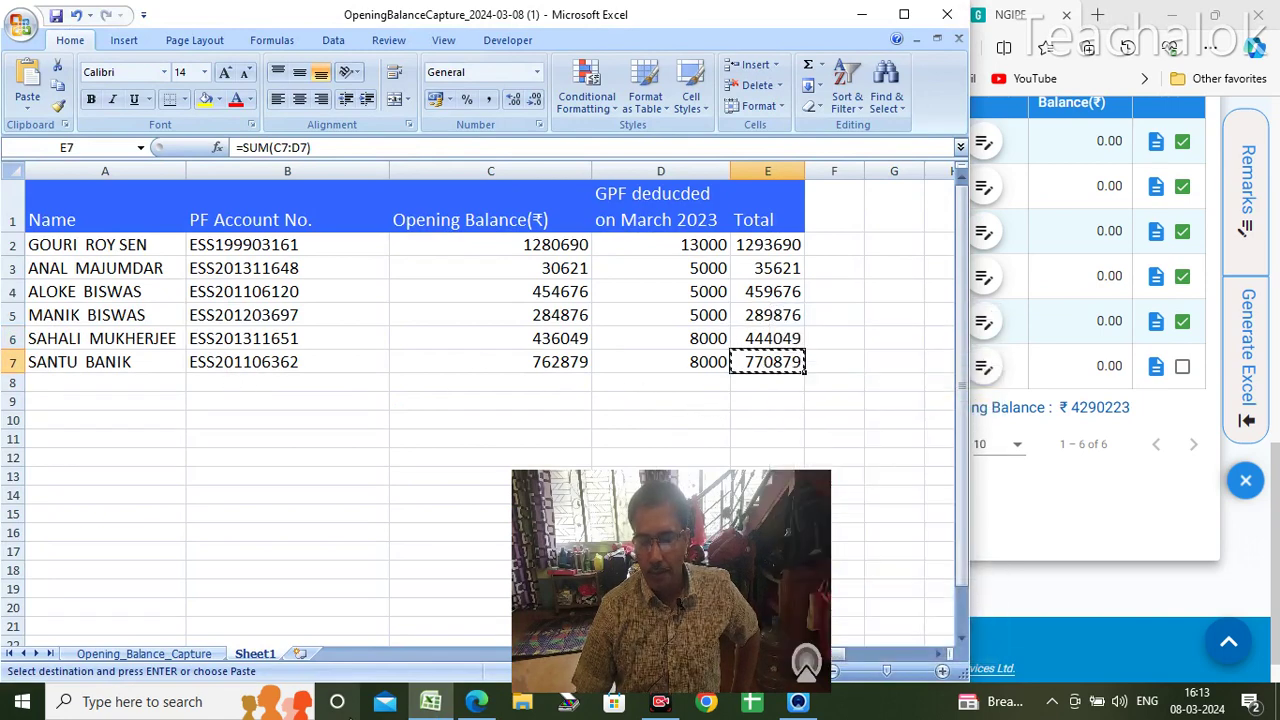
{"action": "left_click", "coordinate": [476, 701]}
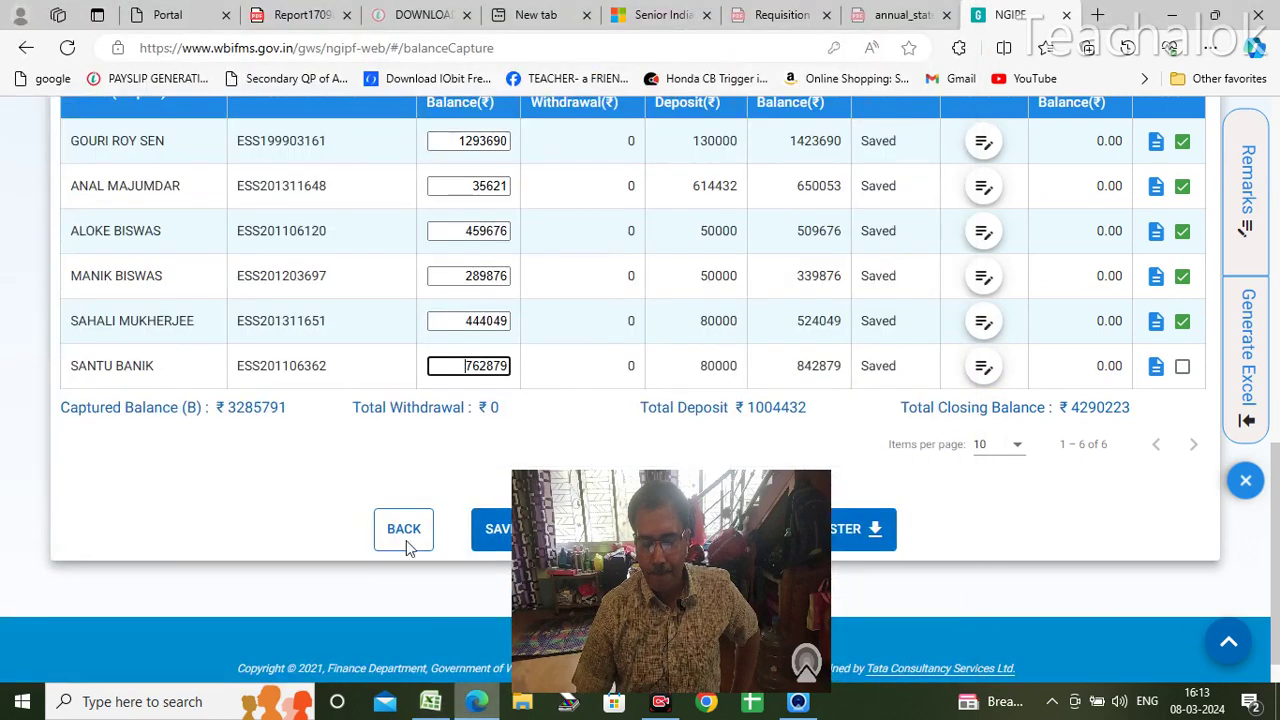
{"action": "left_click", "coordinate": [456, 370]}
{"action": "key", "text": "ctrl+a"}
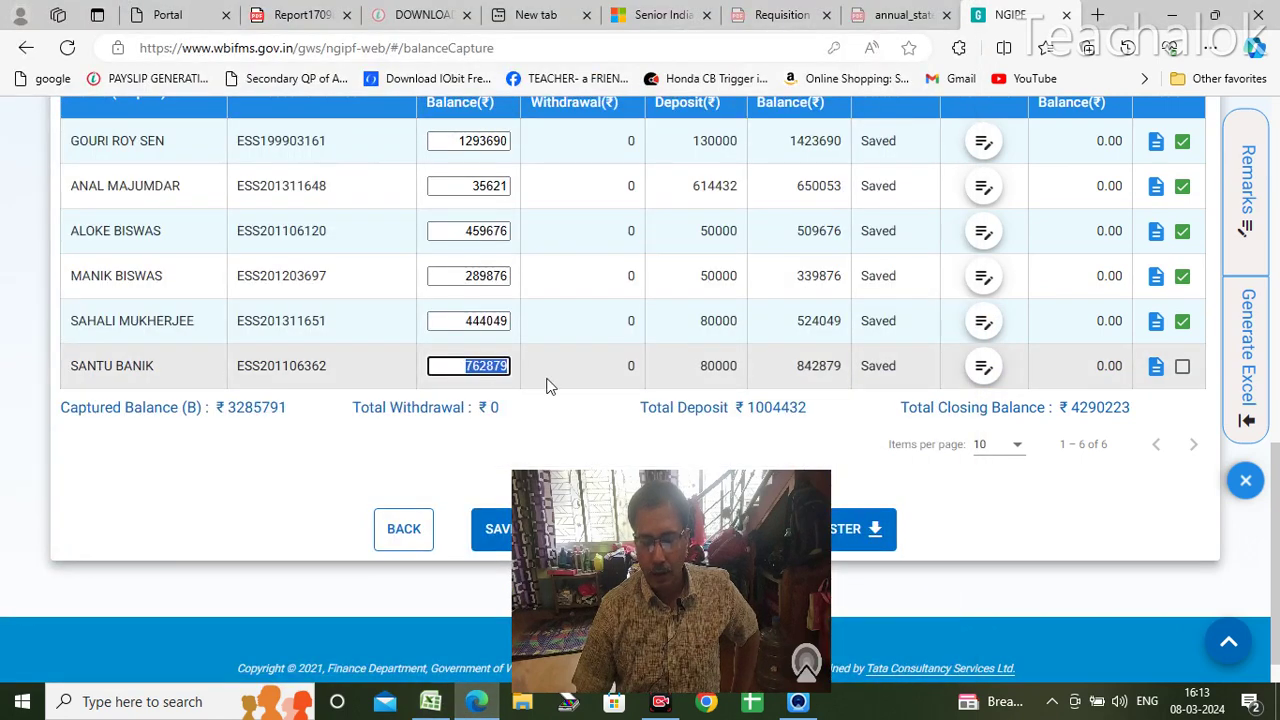
{"action": "key", "text": "BackSpace"}
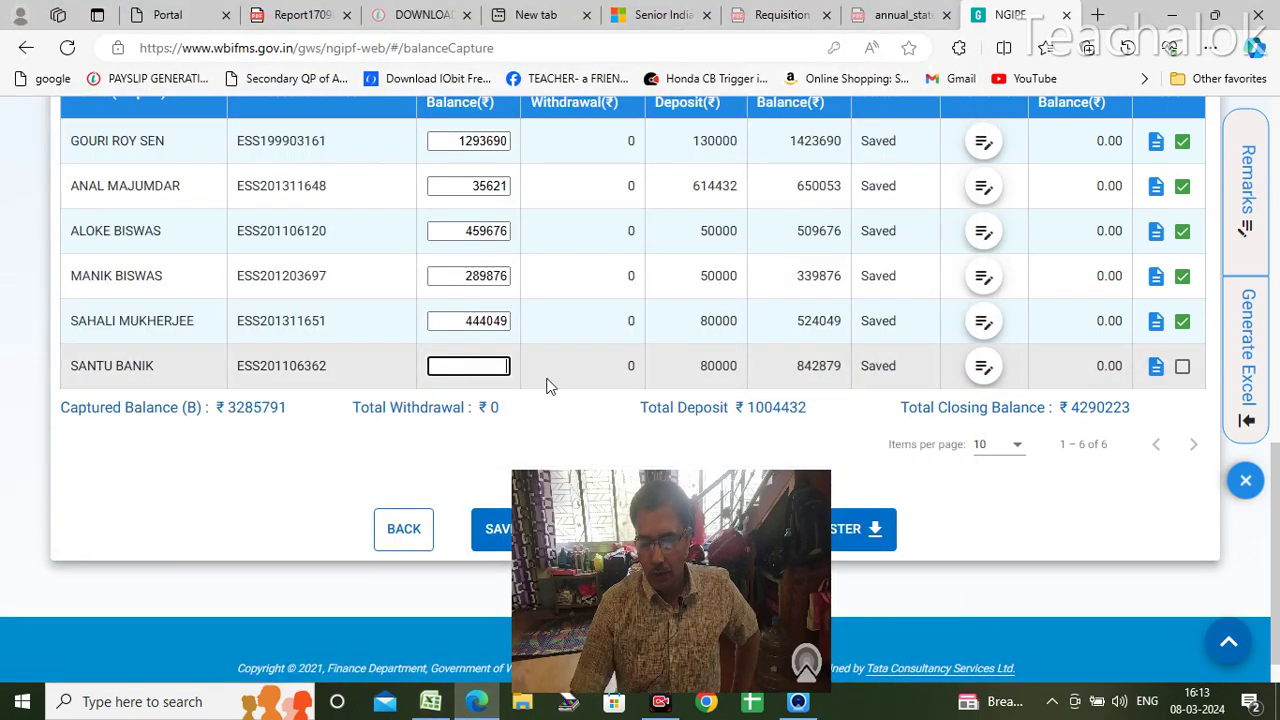
{"action": "right_click", "coordinate": [486, 372]}
{"action": "left_click", "coordinate": [572, 213]}
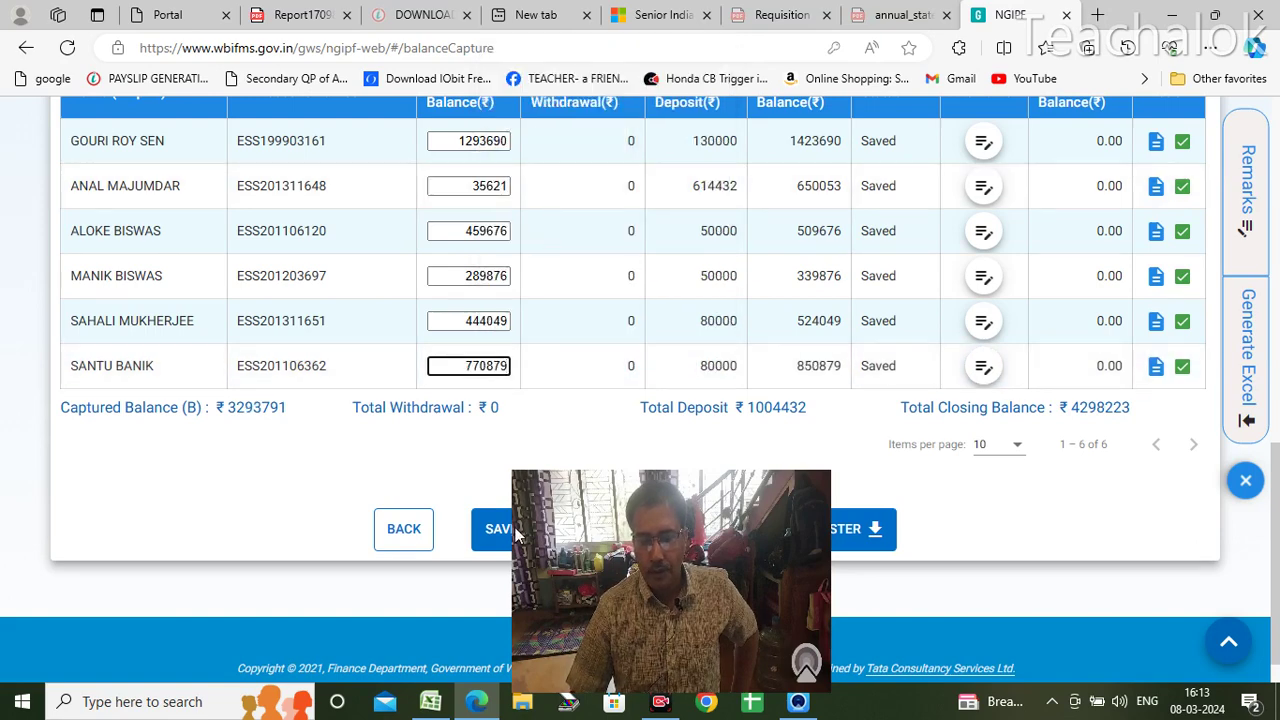
{"action": "key", "text": "Tab"}
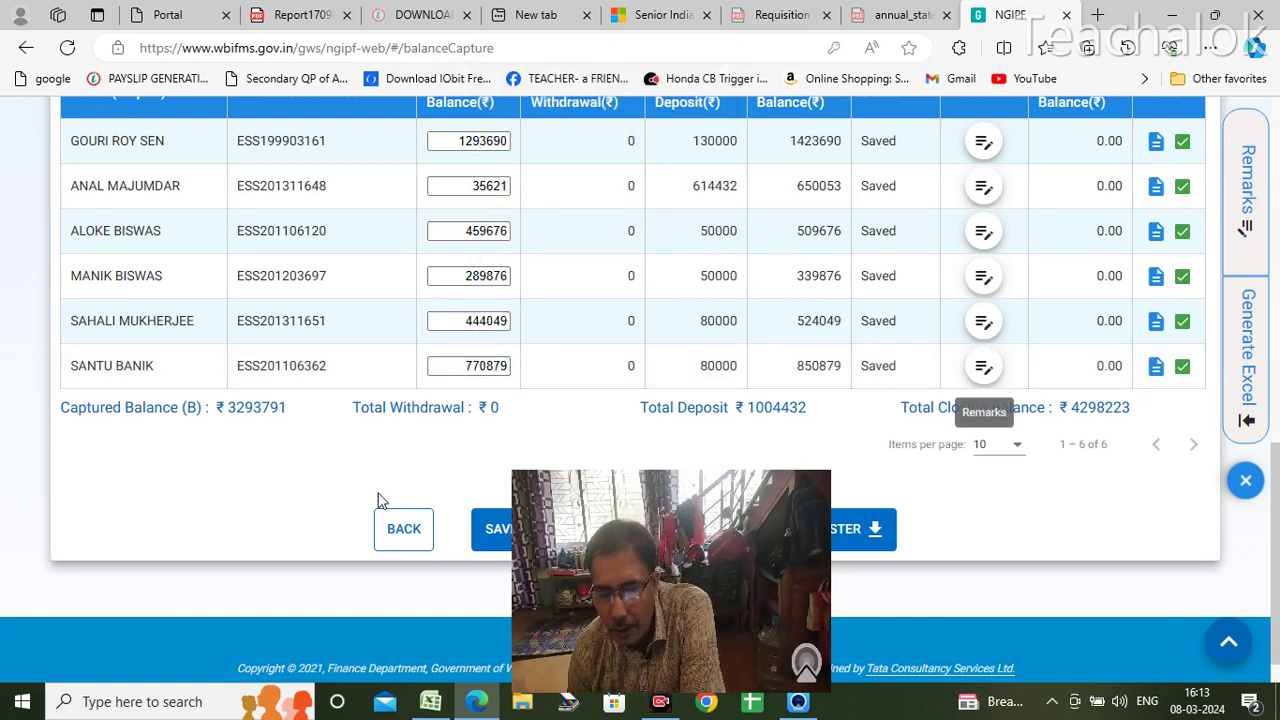
{"action": "scroll", "coordinate": [380, 500], "scroll_direction": "up", "scroll_amount": 2}
{"action": "scroll", "coordinate": [365, 518], "scroll_direction": "down", "scroll_amount": 2}
{"action": "scroll", "coordinate": [363, 516], "scroll_direction": "up", "scroll_amount": 1}
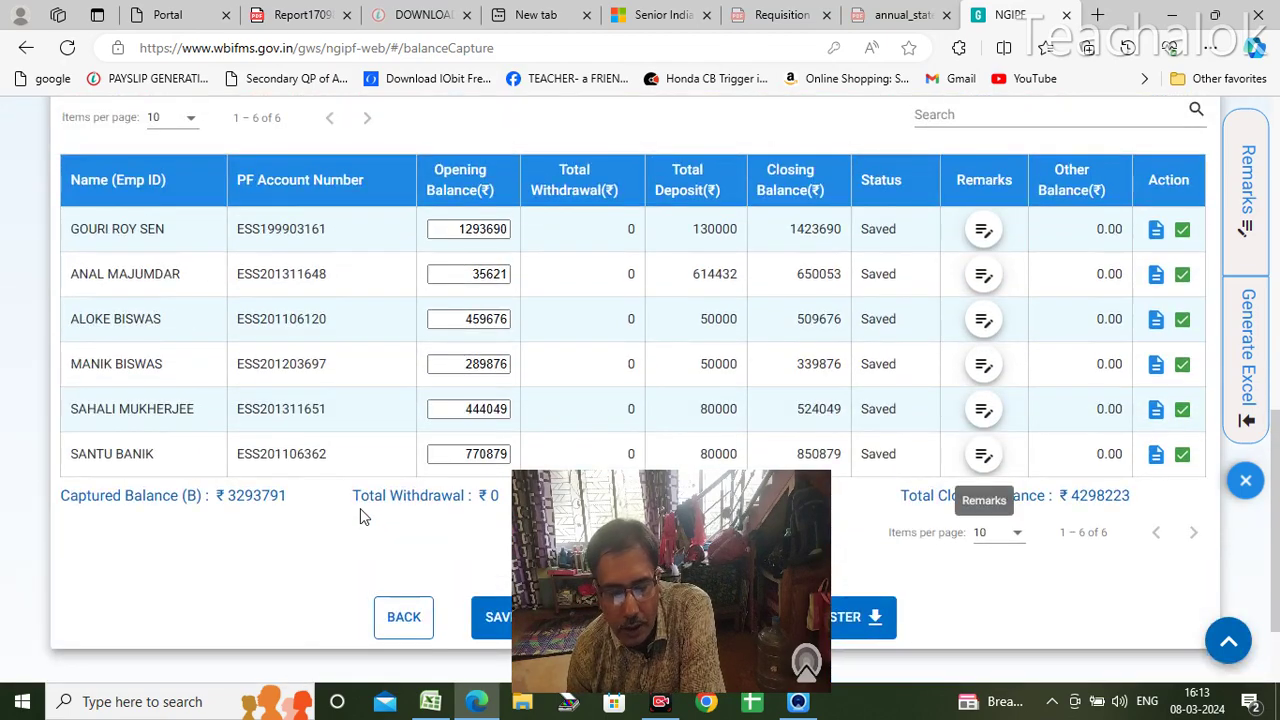
{"action": "scroll", "coordinate": [362, 516], "scroll_direction": "down", "scroll_amount": 1}
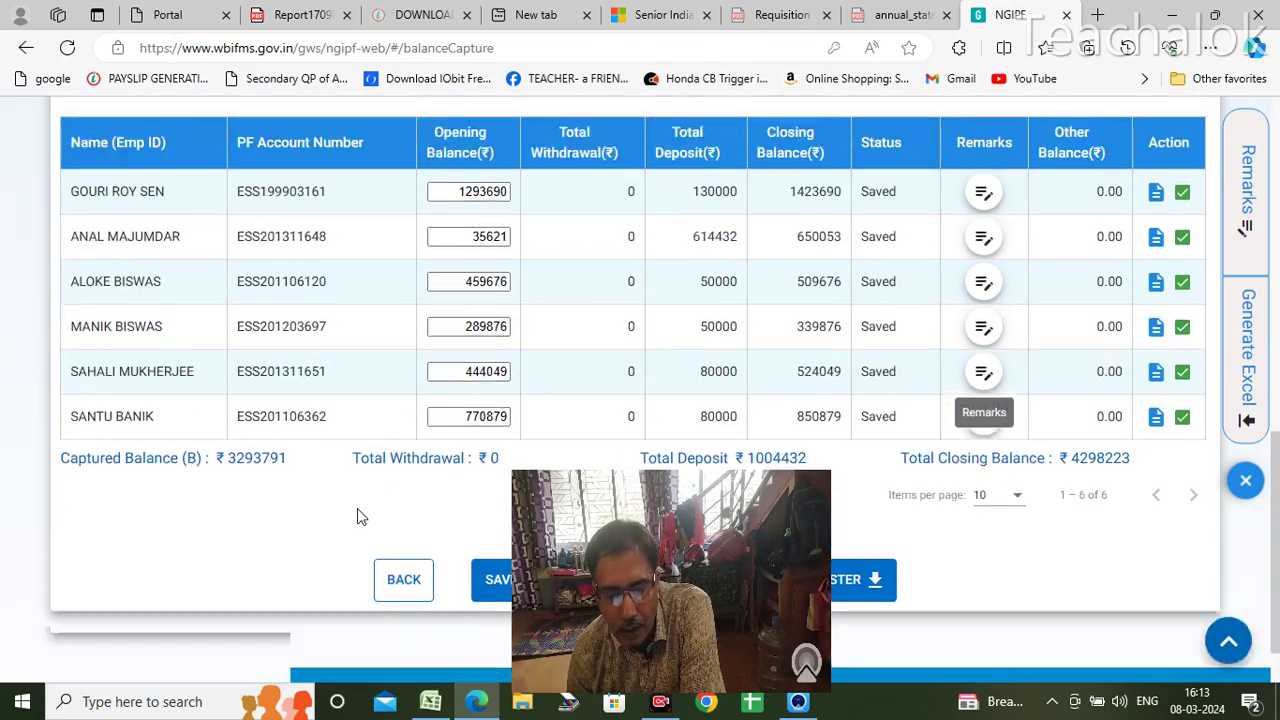
Step: Save the PF register's opening balances, mark the details as Verified and checked, and confirm the submission through the success notice
{"action": "scroll", "coordinate": [358, 512], "scroll_direction": "up", "scroll_amount": 1}
{"action": "scroll", "coordinate": [358, 512], "scroll_direction": "down", "scroll_amount": 2}
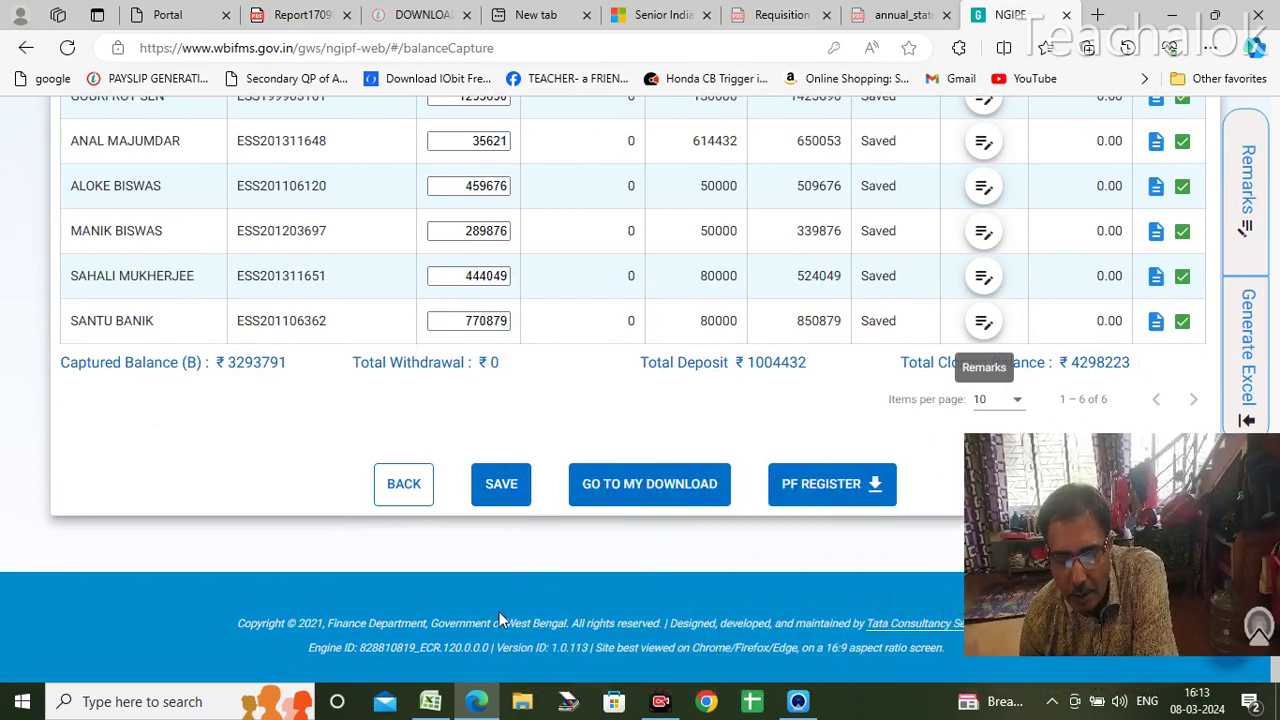
{"action": "left_click", "coordinate": [501, 485]}
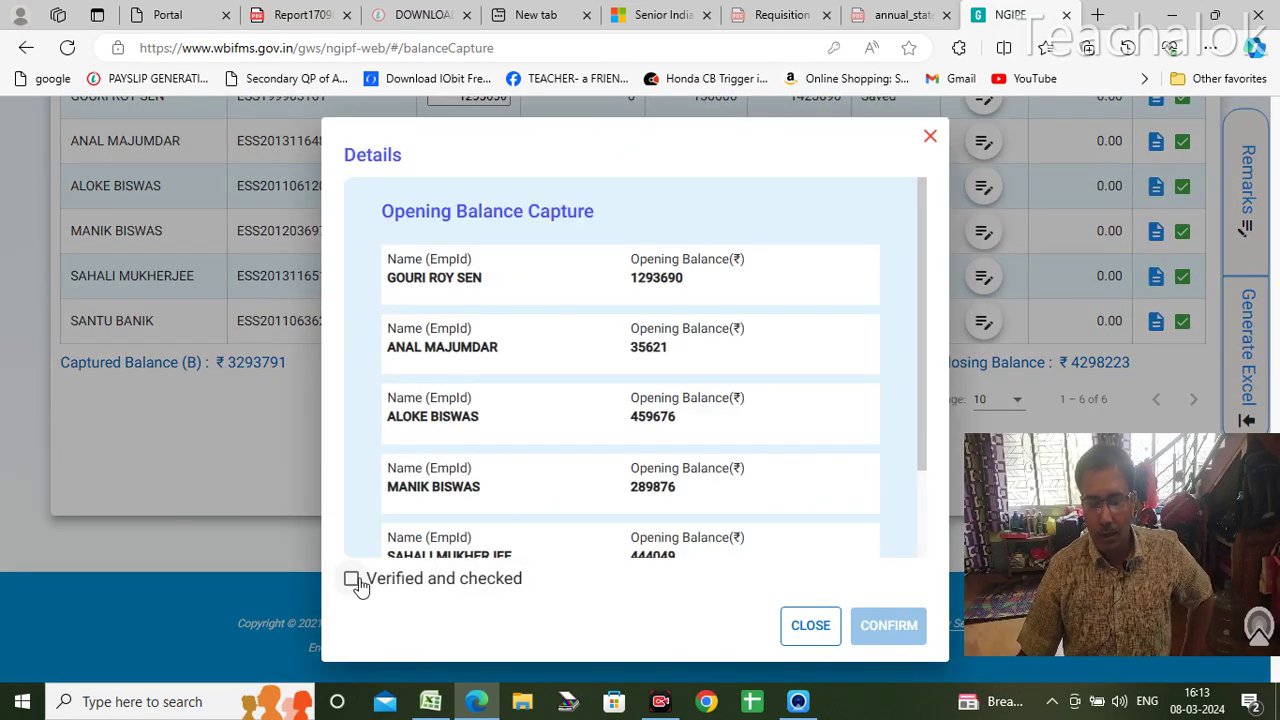
{"action": "left_click", "coordinate": [352, 579]}
{"action": "scroll", "coordinate": [733, 550], "scroll_direction": "down", "scroll_amount": 1}
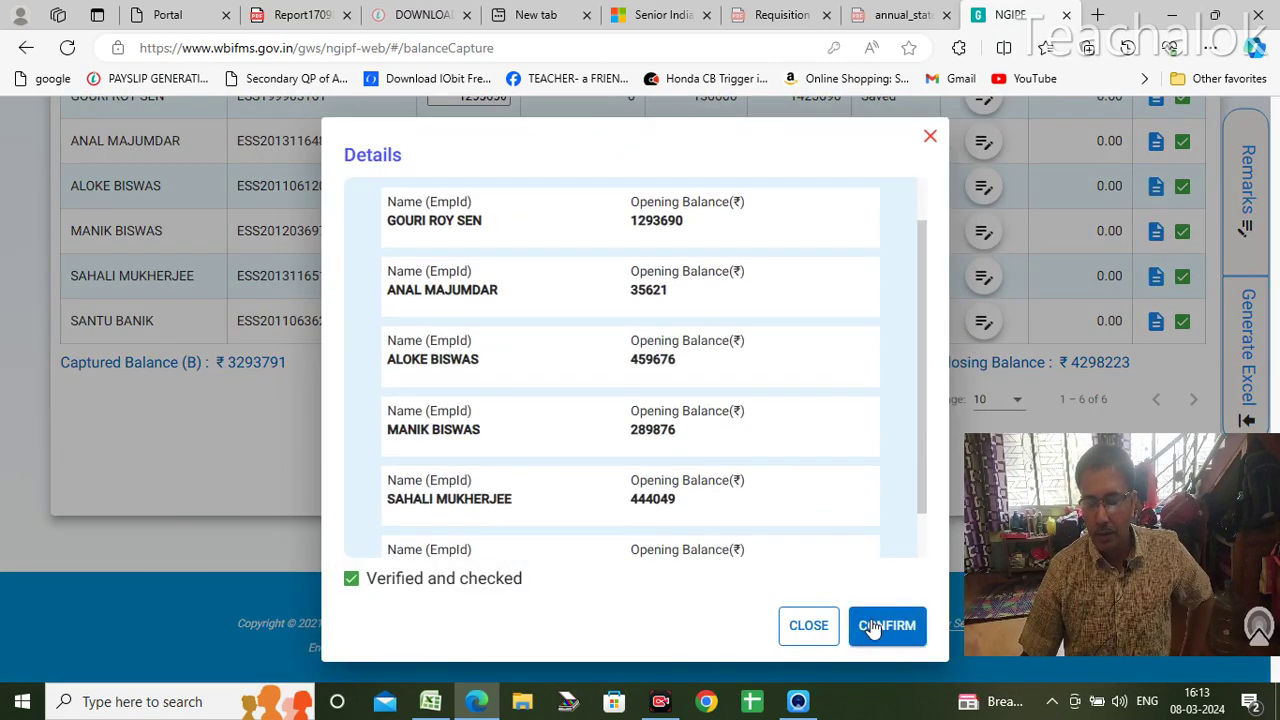
{"action": "left_click", "coordinate": [872, 625]}
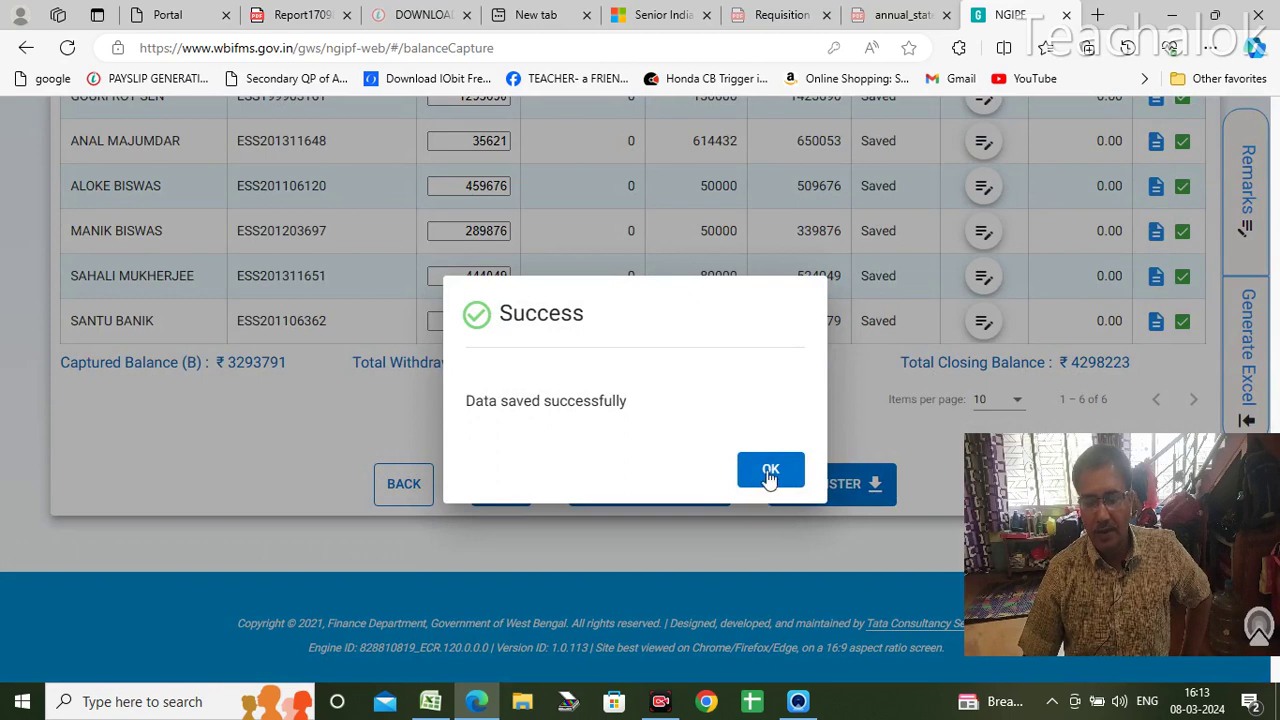
{"action": "left_click", "coordinate": [770, 476]}
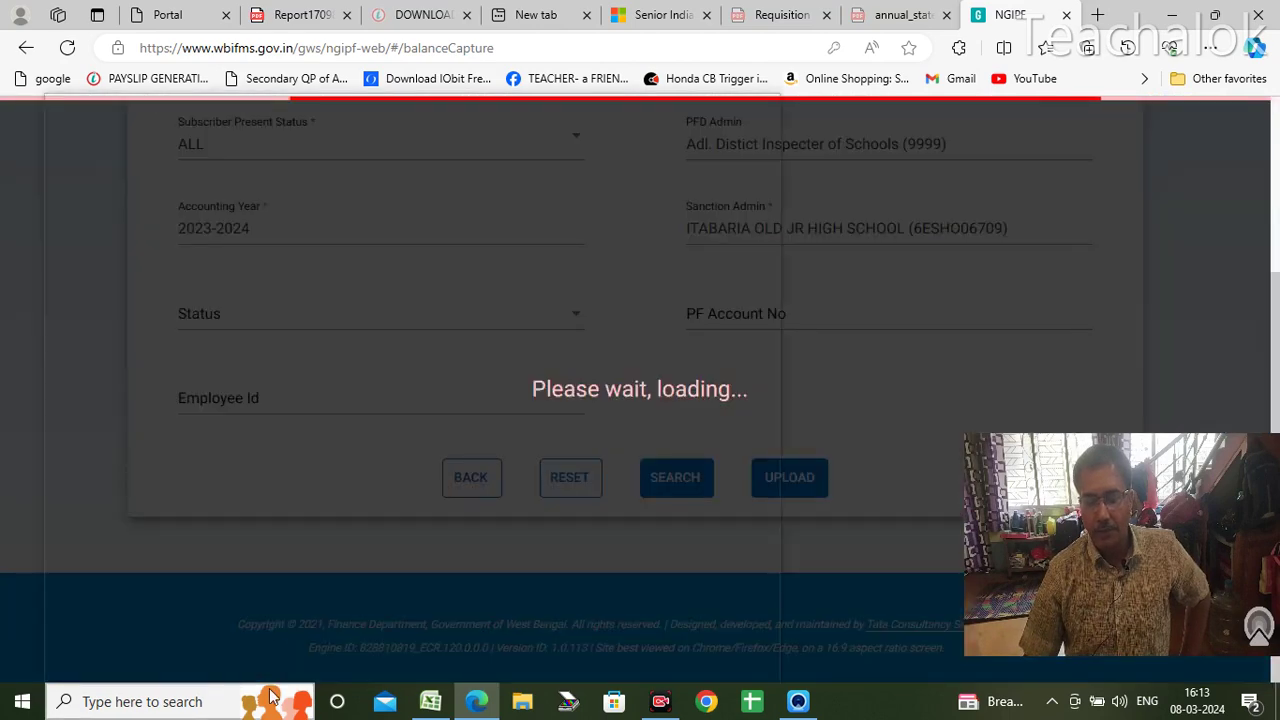
{"action": "left_click", "coordinate": [270, 697]}
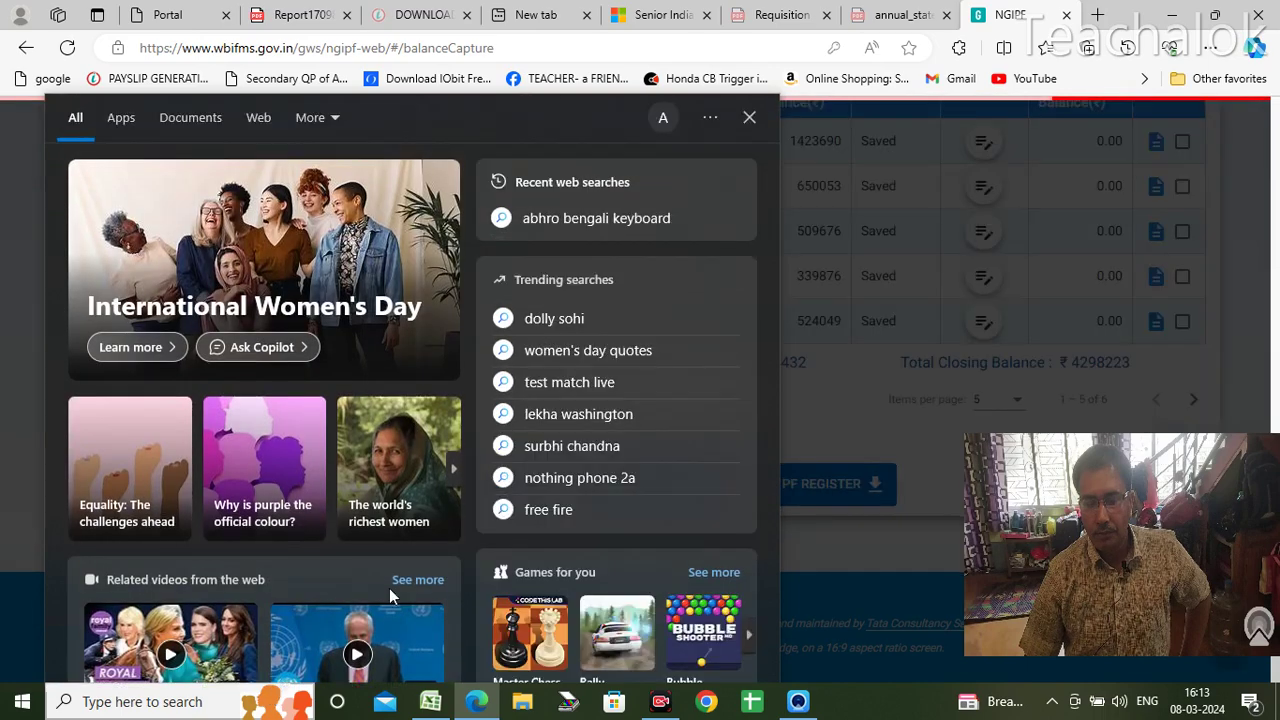
{"action": "key", "text": "Escape"}
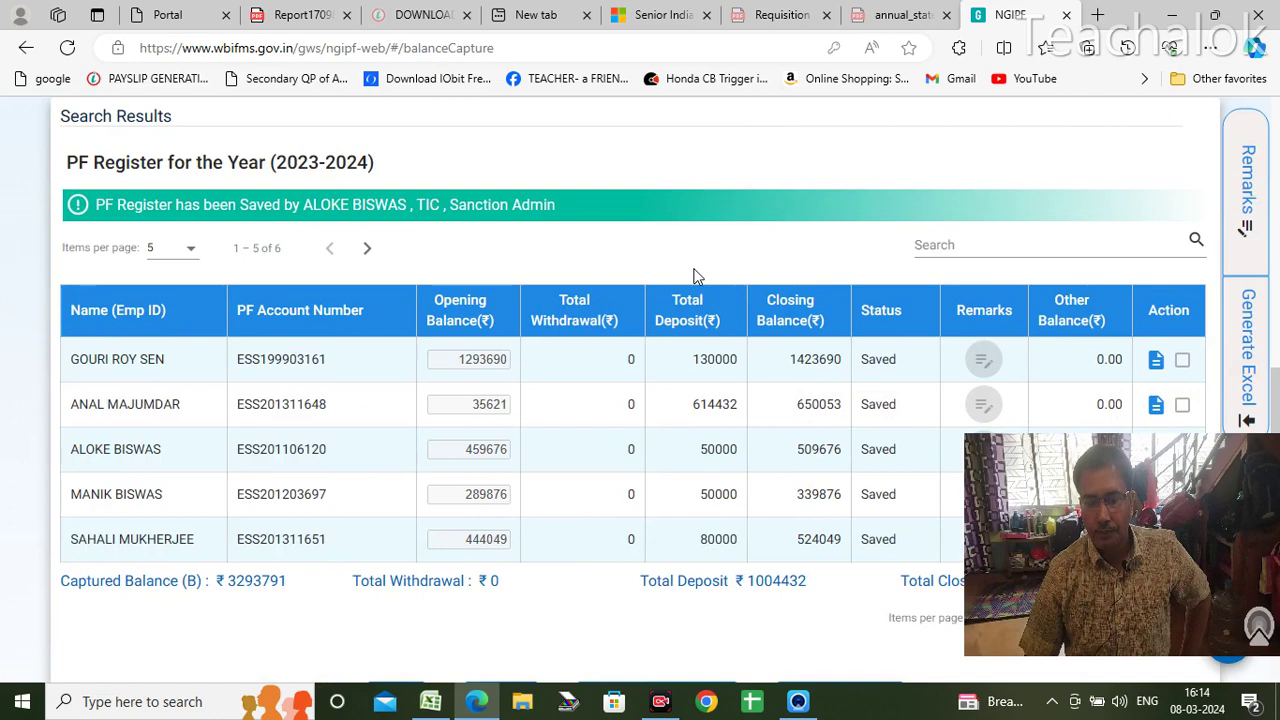
Step: Download the 2023-2024 PF register as a PDF, open the report to review the balances, and return to the NGIPF page
{"action": "scroll", "coordinate": [697, 276], "scroll_direction": "down", "scroll_amount": 2}
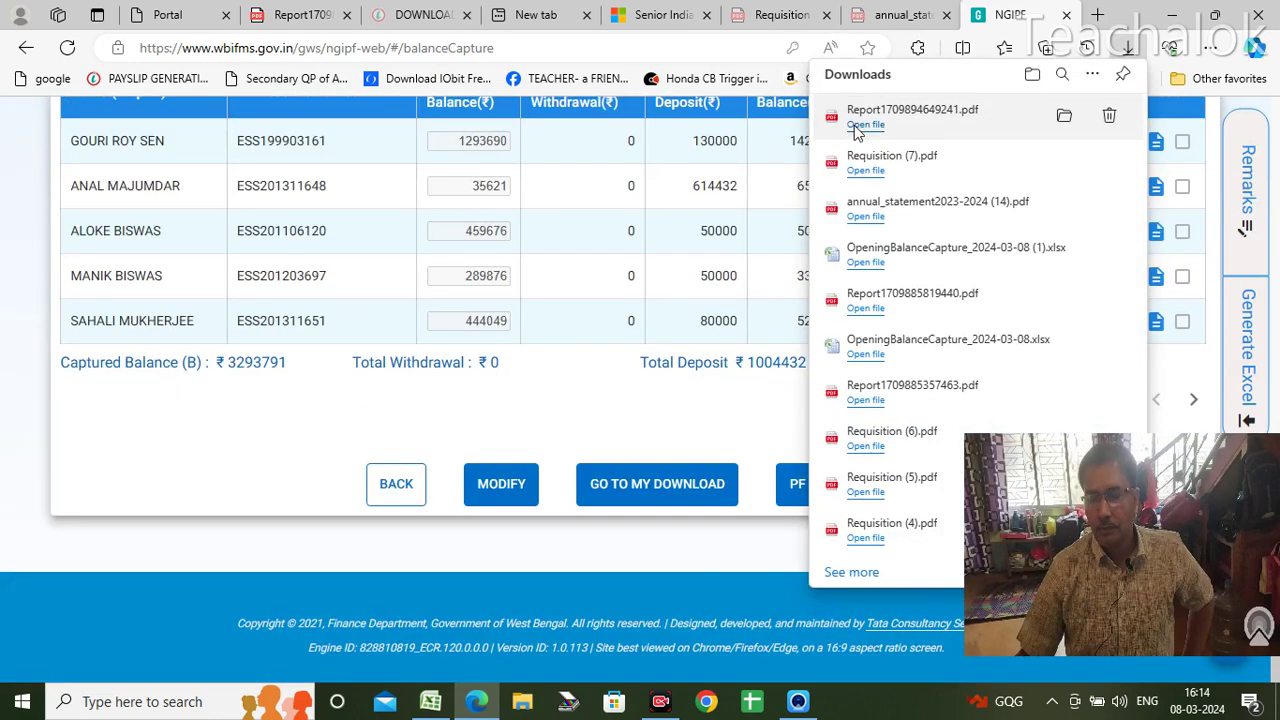
{"action": "left_click", "coordinate": [865, 125]}
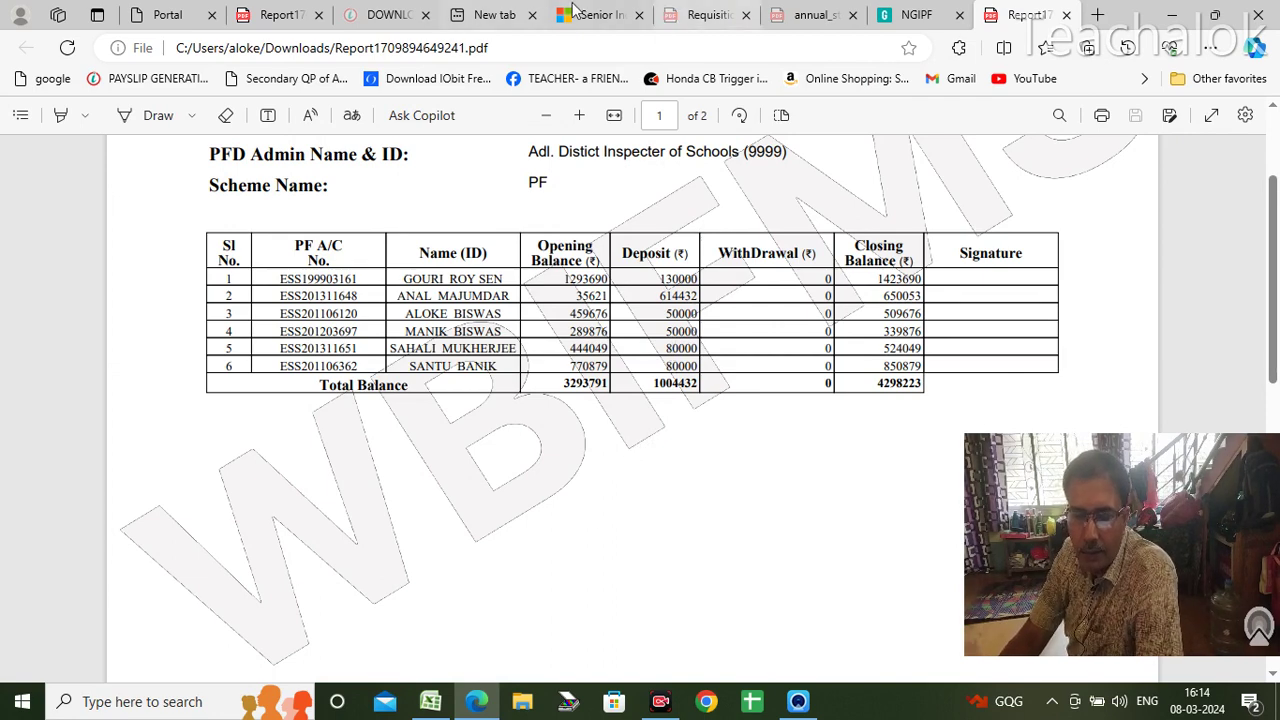
{"action": "left_click", "coordinate": [912, 14]}
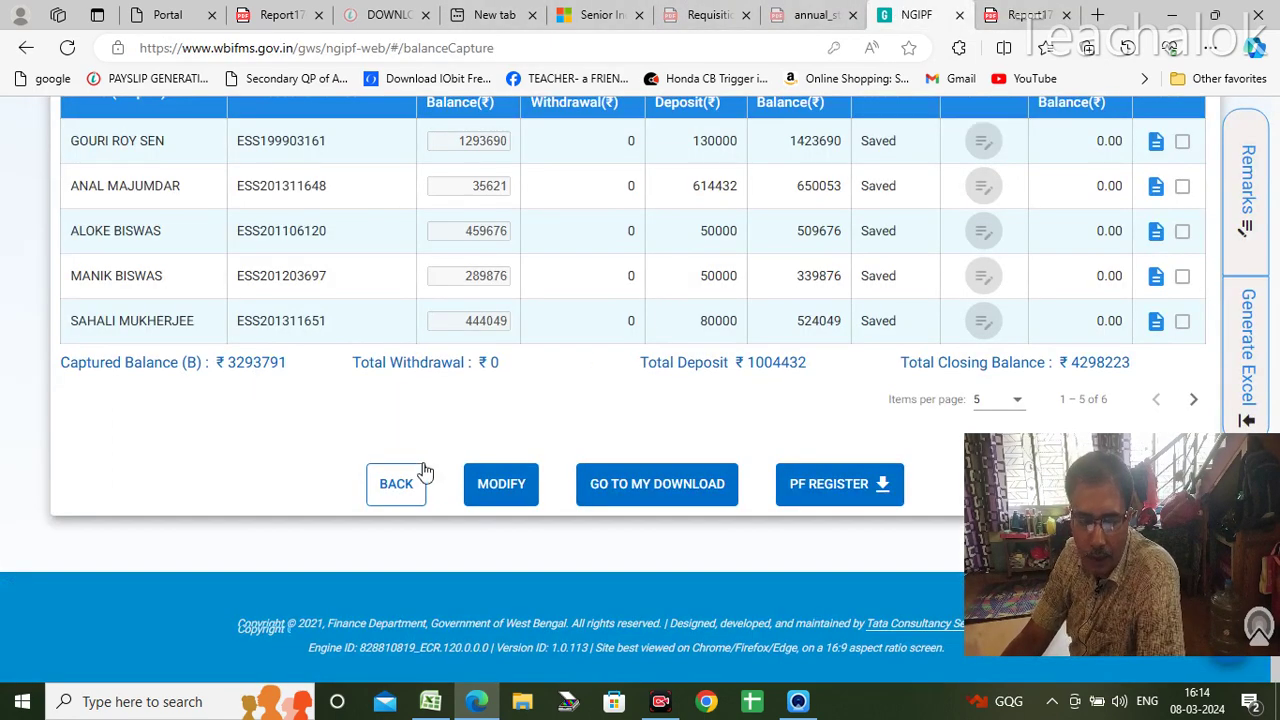
{"action": "scroll", "coordinate": [425, 470], "scroll_direction": "up", "scroll_amount": 1}
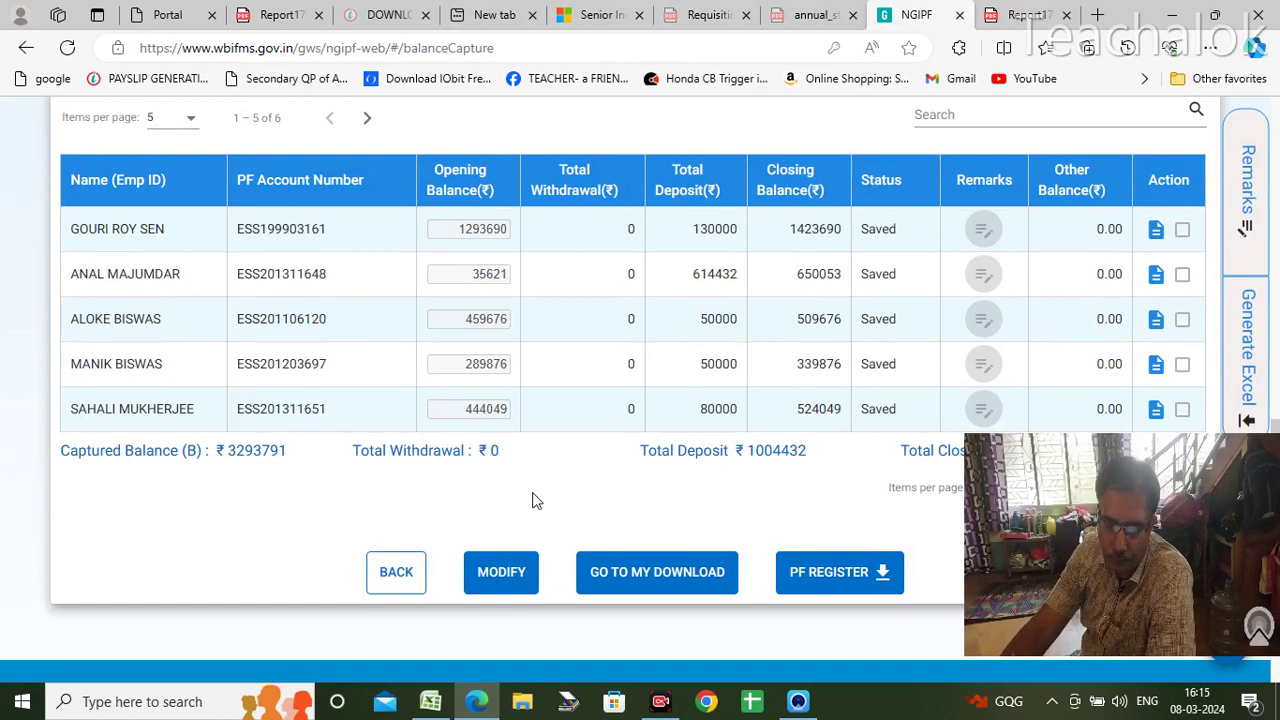
{"action": "scroll", "coordinate": [532, 502], "scroll_direction": "down", "scroll_amount": 1}
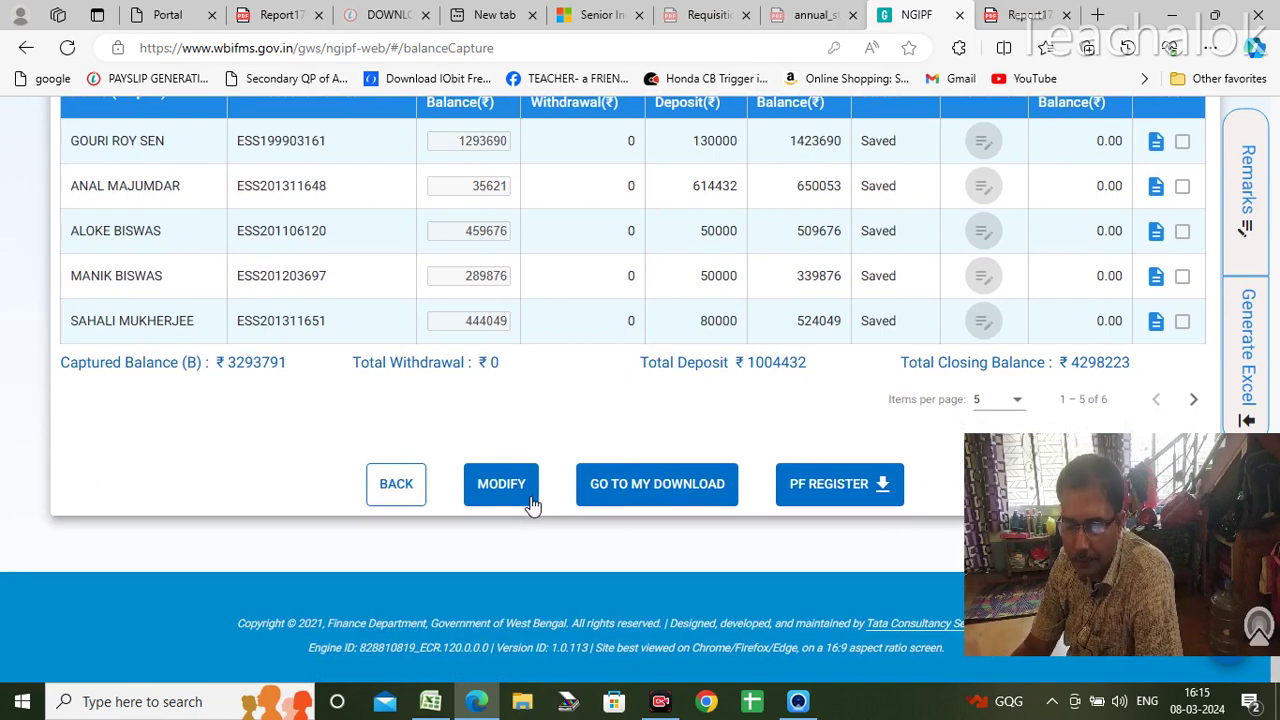
{"action": "scroll", "coordinate": [768, 426], "scroll_direction": "up", "scroll_amount": 1}
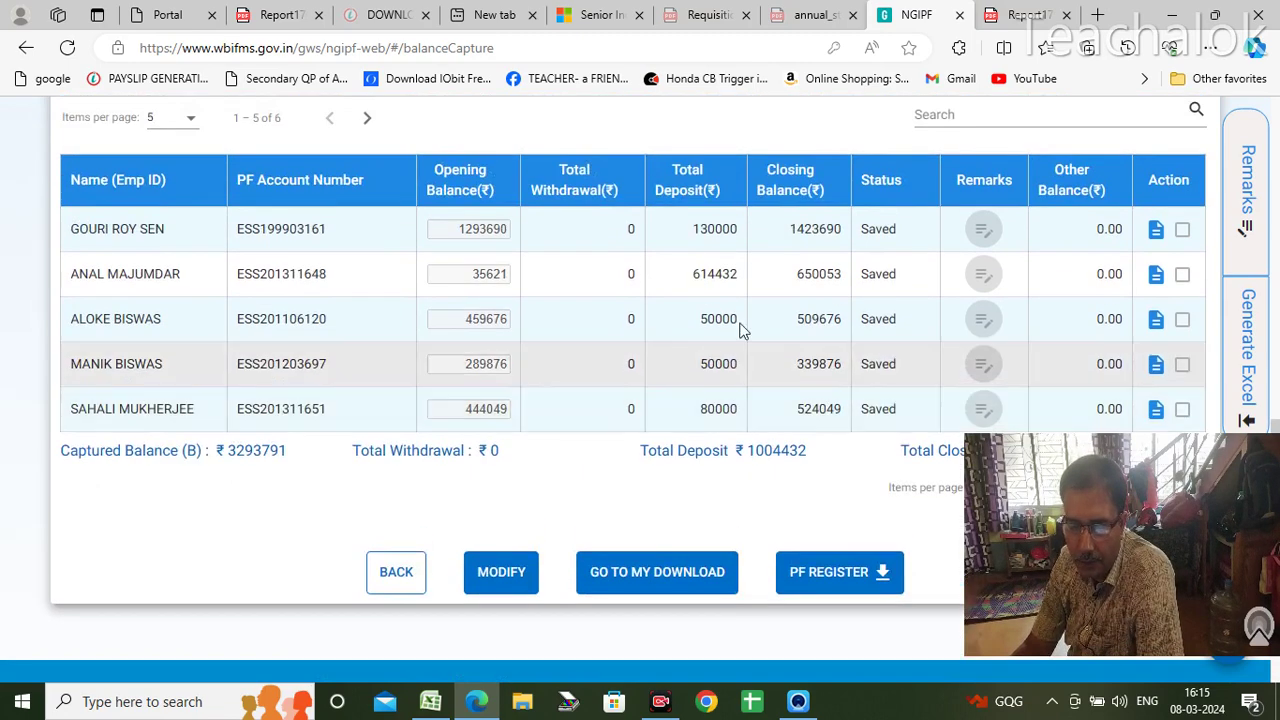
{"action": "scroll", "coordinate": [1223, 345], "scroll_direction": "down", "scroll_amount": 1}
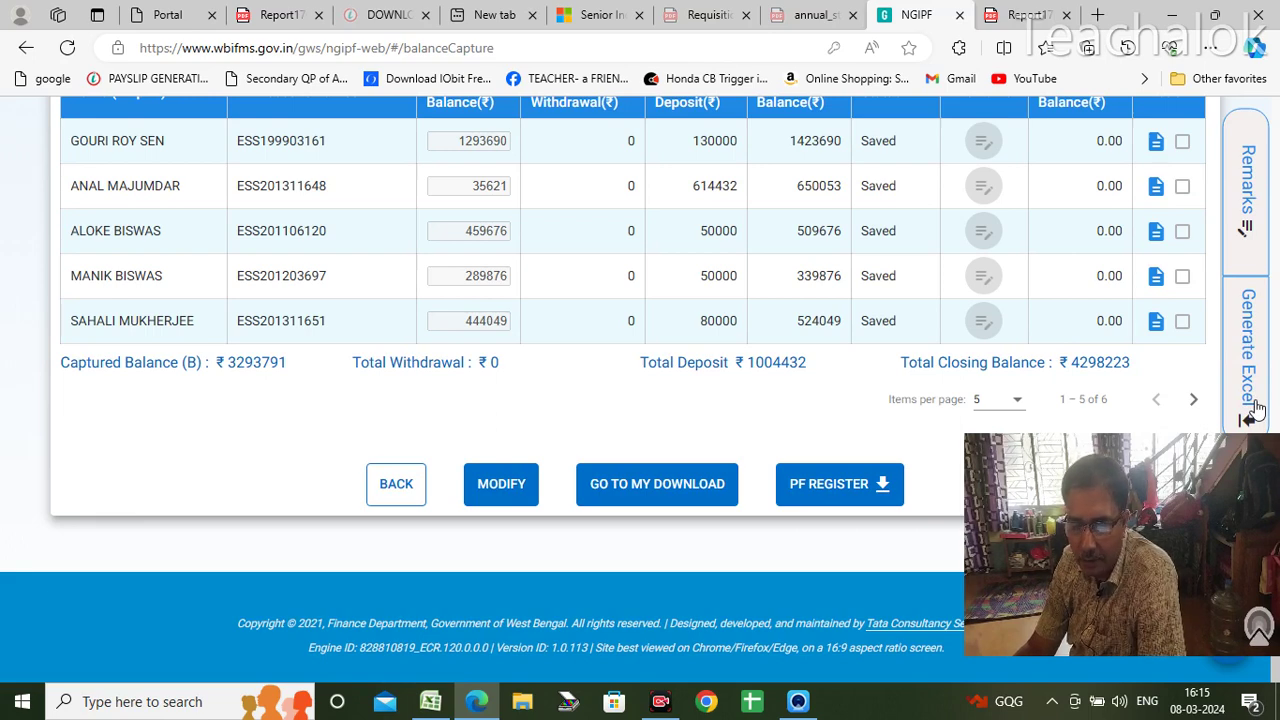
{"action": "scroll", "coordinate": [1255, 410], "scroll_direction": "up", "scroll_amount": 2}
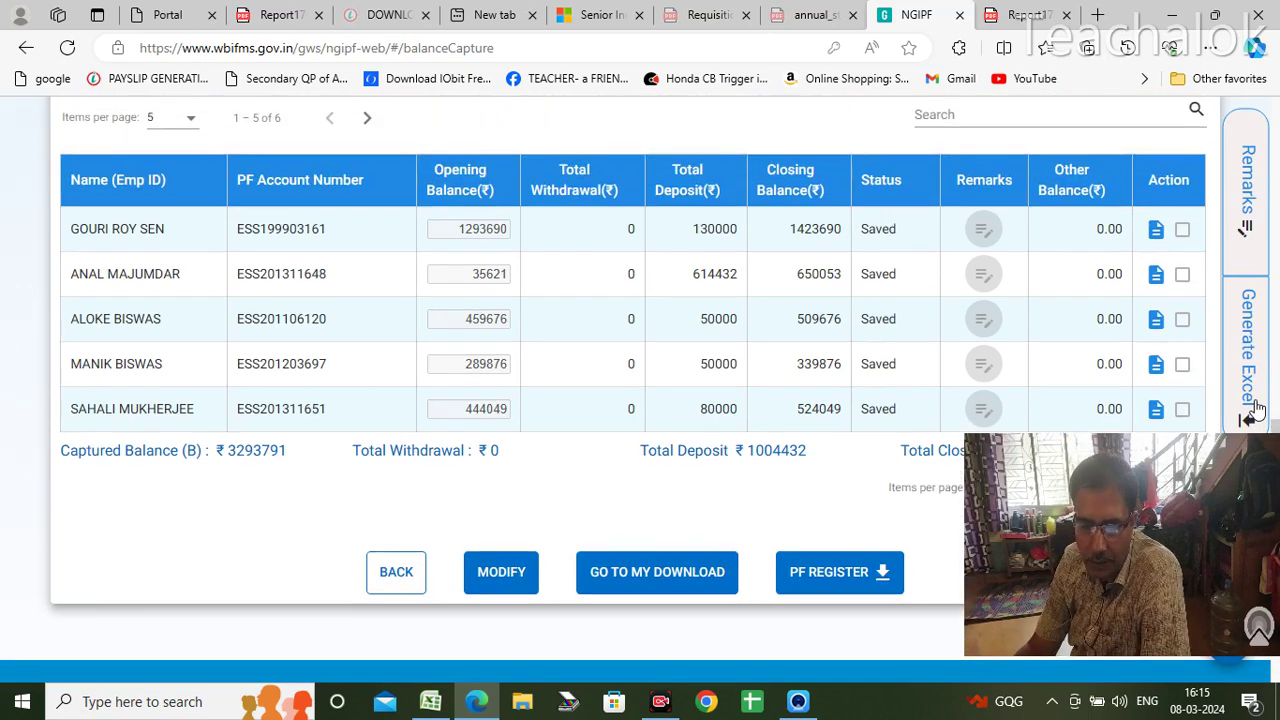